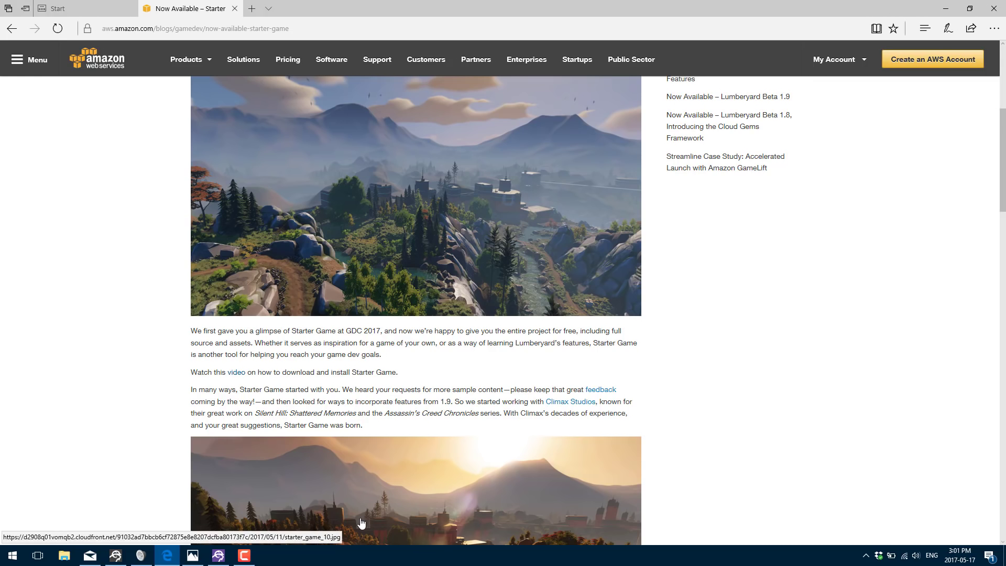
Step: Examine the custom install options and the plugin list in the Lumberyard Setup Assistant, and close the assistant
left_click(218, 556)
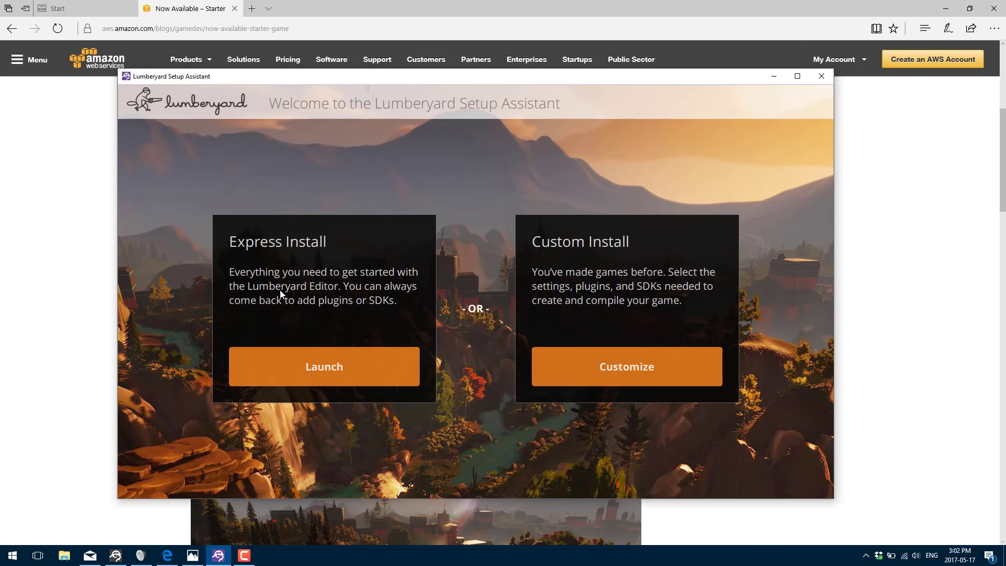
left_click(645, 366)
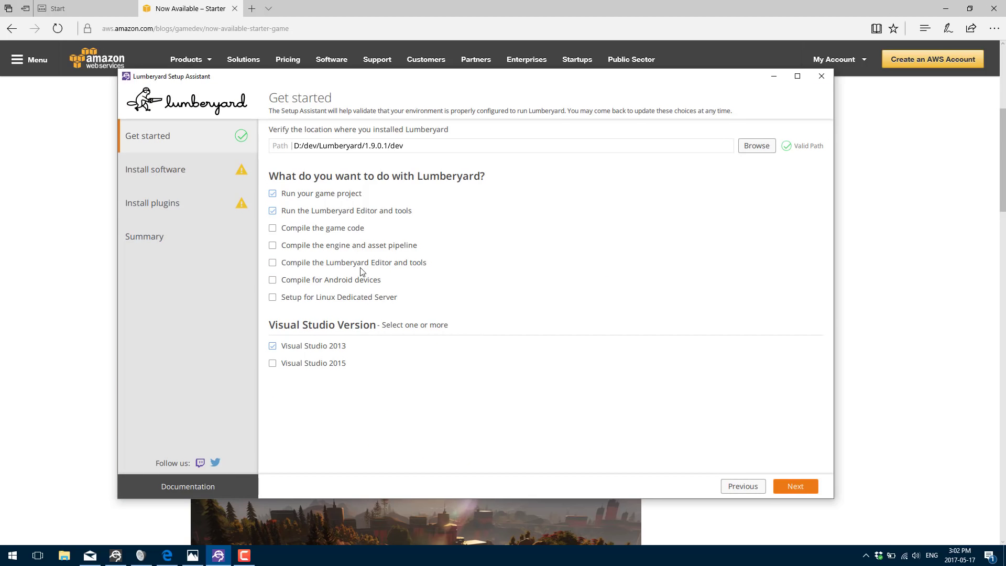
mouse_move(290, 282)
left_click(153, 200)
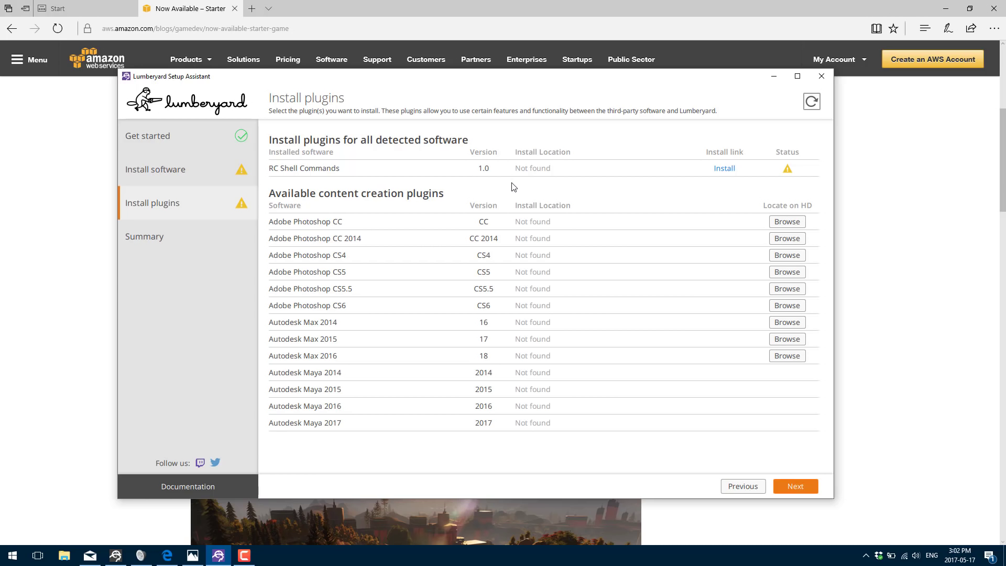
left_click(828, 77)
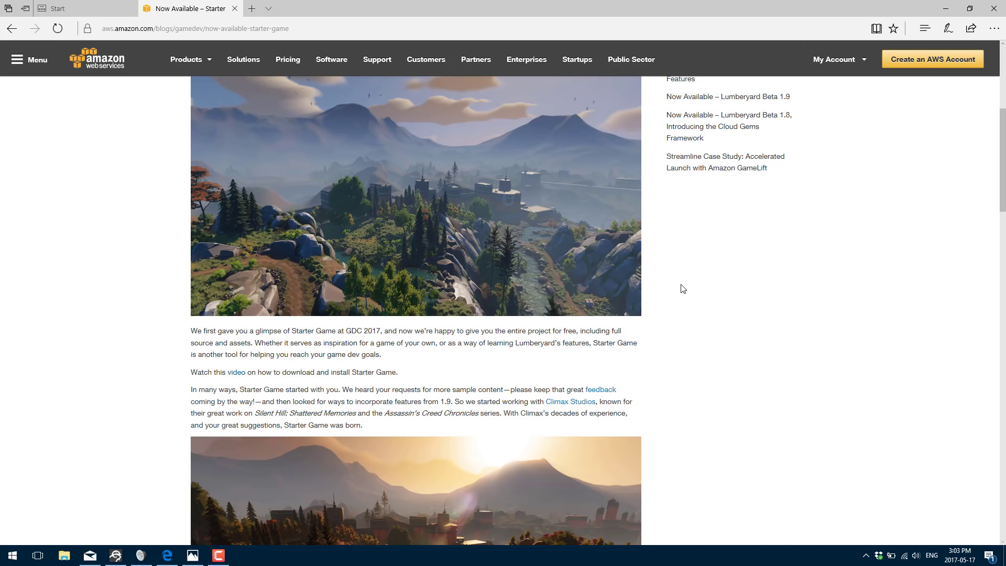
Step: Switch to the Lumberyard Editor and fly the perspective camera through the forest into the crashed red ship
left_click(115, 555)
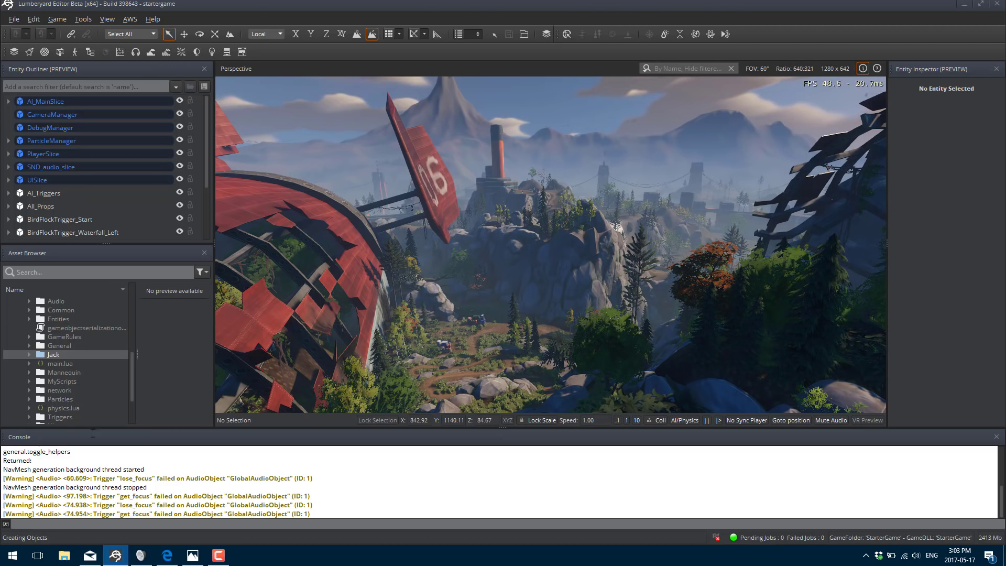
key("s")
right_click_drag(580, 264, 349, 292)
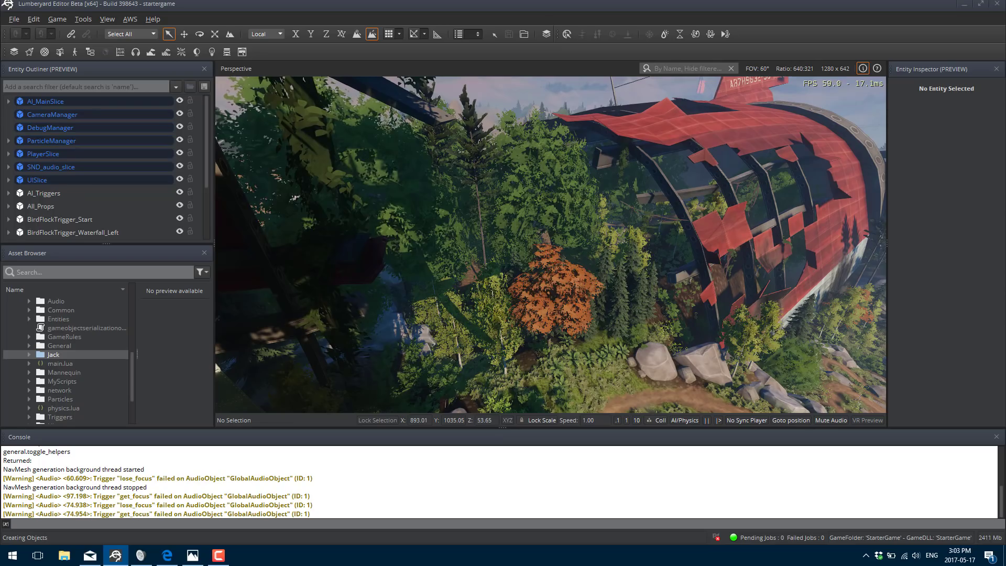
right_click_drag(350, 293, 506, 219)
key("w")
key("w")
key("w")
key("w")
key("w")
key("w")
key("w")
key("s")
key("w")
right_click(548, 294)
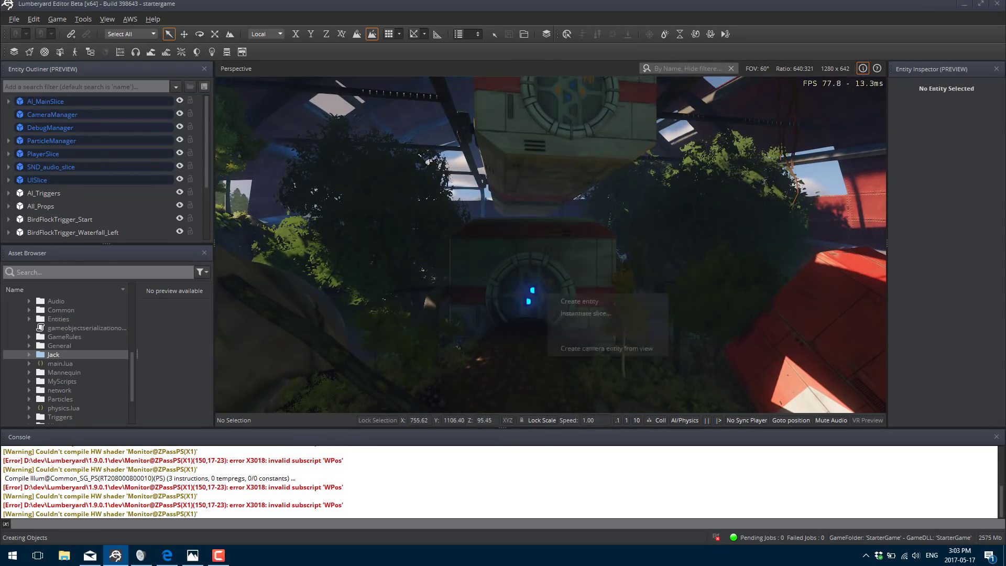
left_click(523, 268)
left_click(500, 262)
Step: Fly out of the ship to the prop piles along the dirt path and select the blue crate
key("s")
right_click_drag(668, 285, 713, 301)
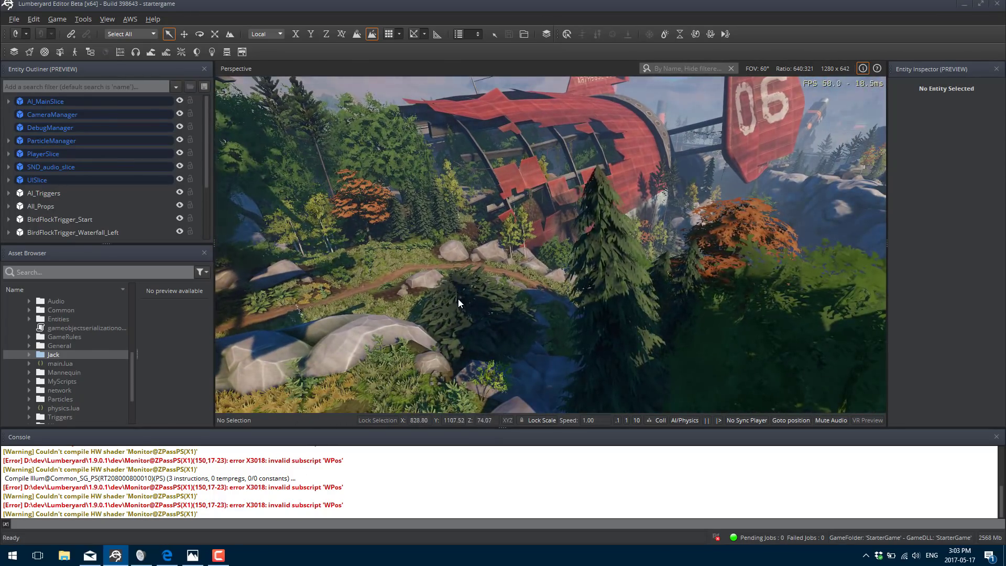
key("w")
right_click_drag(518, 158, 556, 180)
key("w")
key("s")
key("w")
key("w")
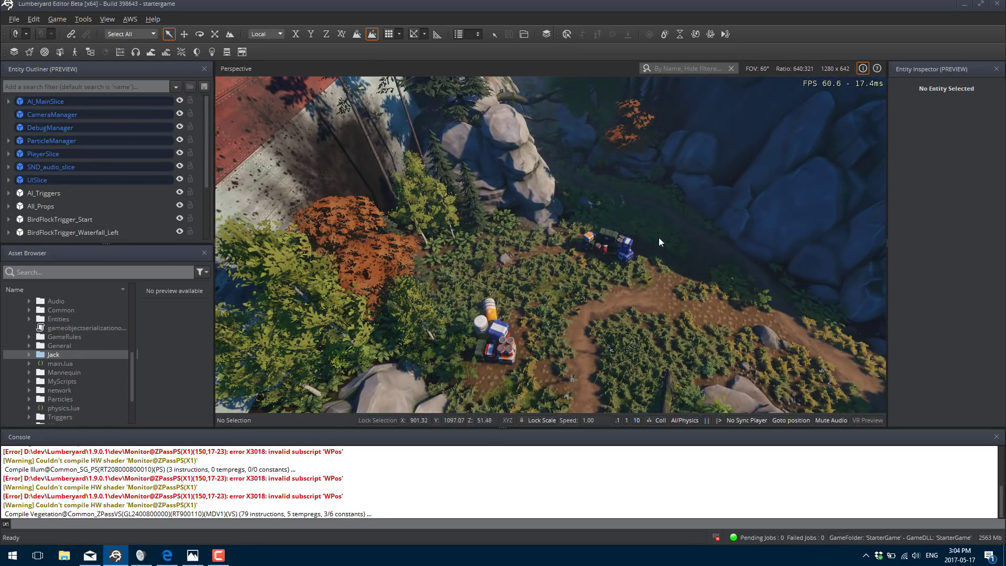
left_click(627, 248)
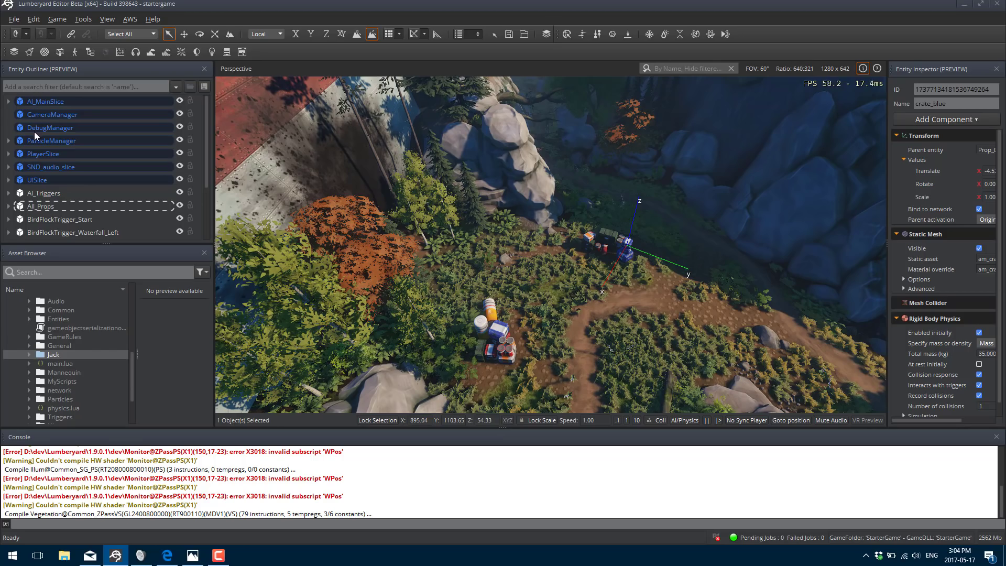
Step: Look through the level's entities in the Entity Outliner and expand ParticleManager to review its particle and decal spawners
scroll(80, 166, "down", 2)
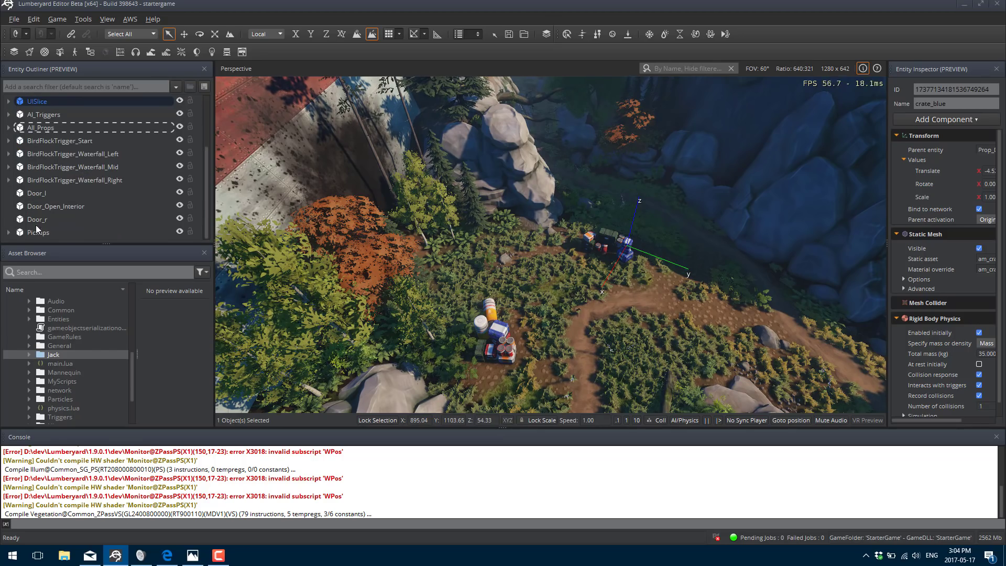
scroll(48, 165, "up", 2)
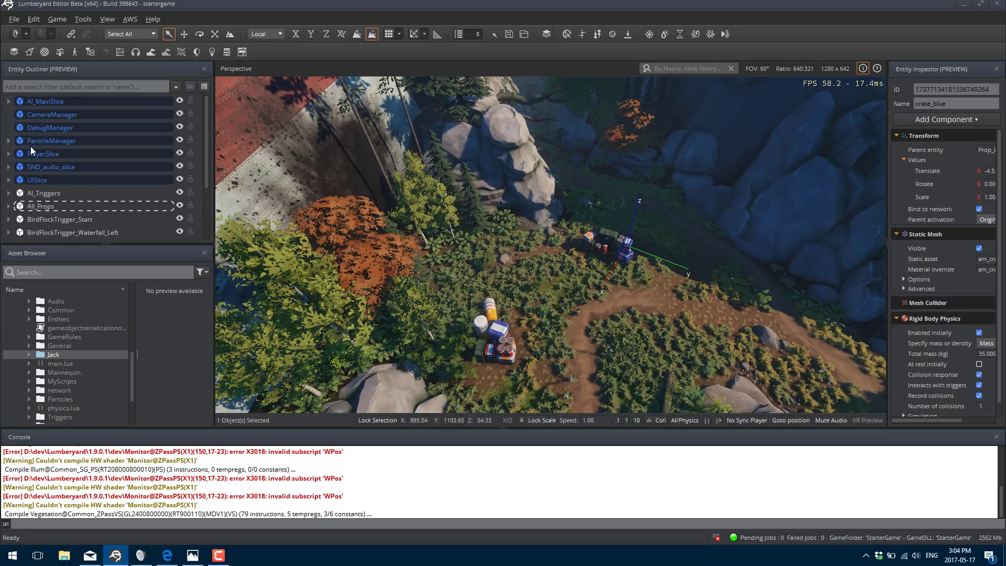
double_click(37, 144)
scroll(74, 162, "down", 4)
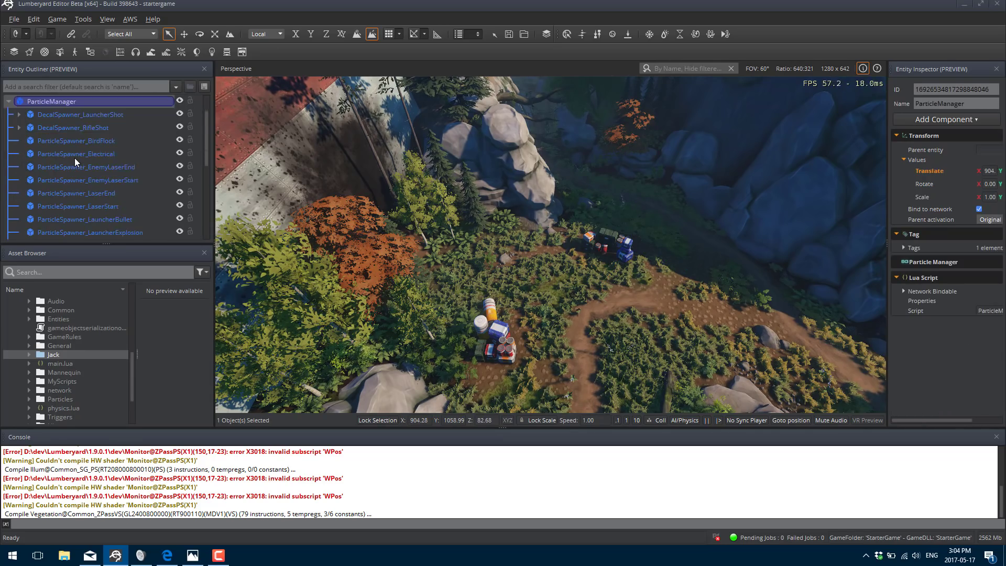
scroll(74, 167, "up", 4)
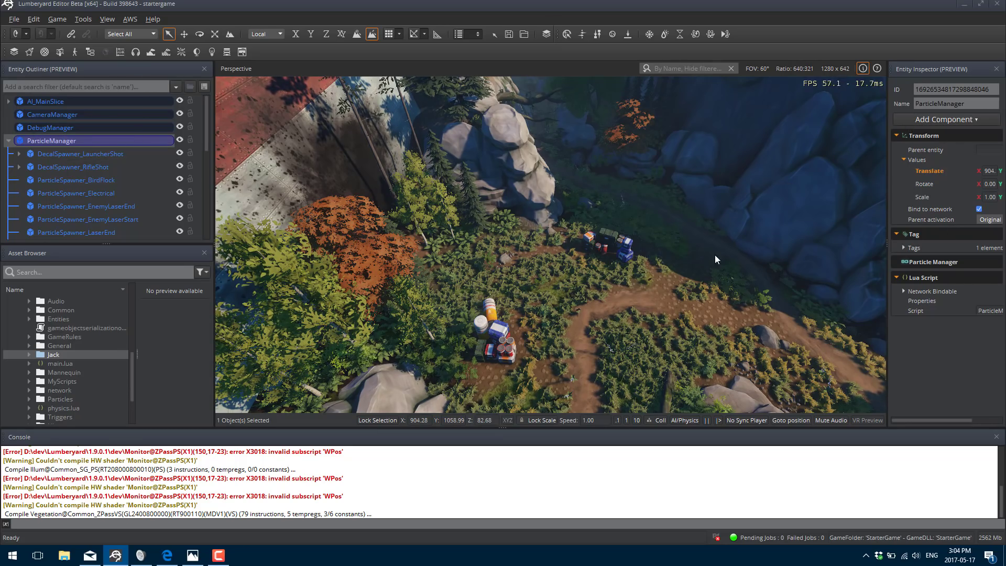
Step: Run the level in game mode and start Starter Game from its title screen
right_click_drag(630, 249, 314, 301)
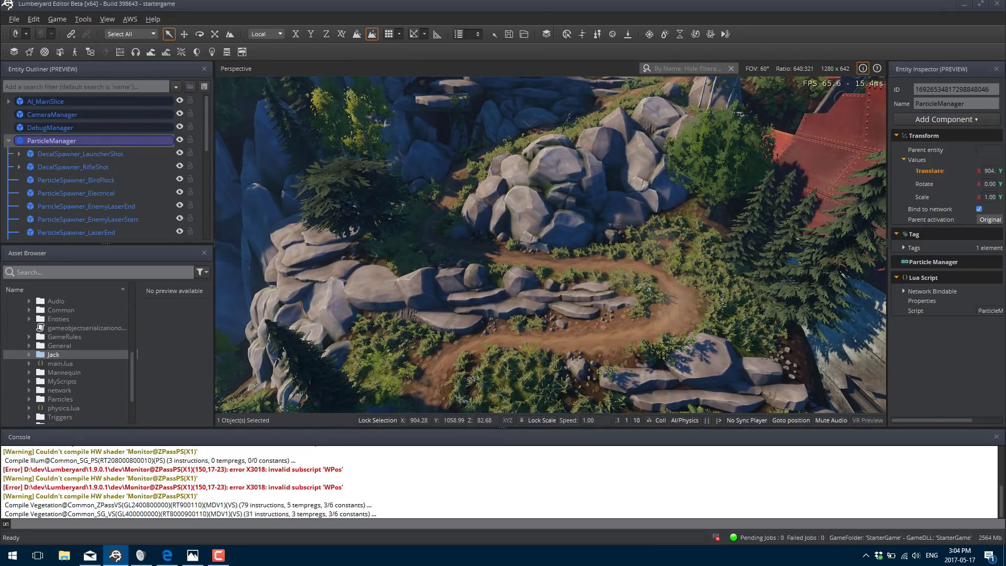
right_click_drag(314, 301, 367, 301)
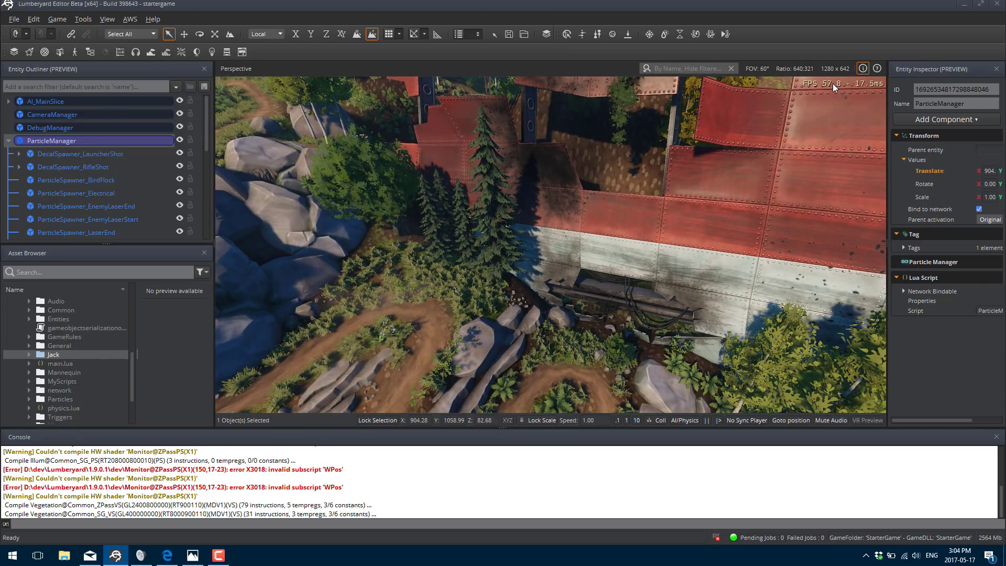
right_click_drag(475, 210, 536, 262)
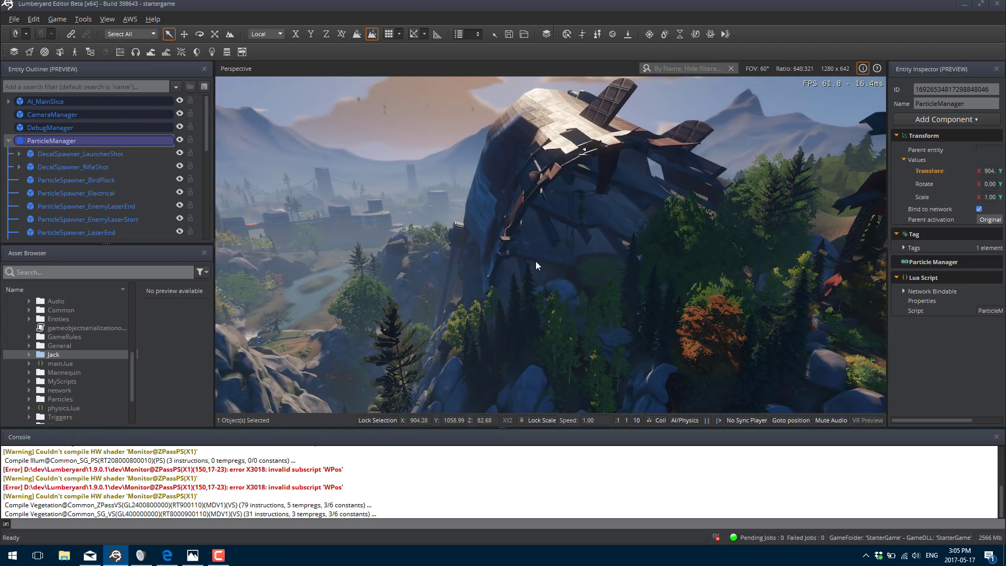
key("ctrl+g")
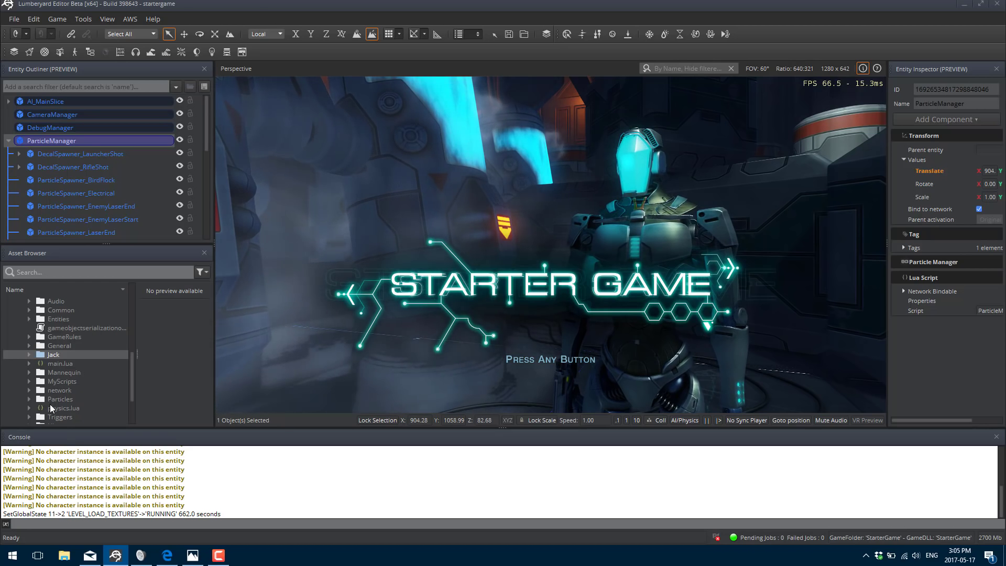
key("space")
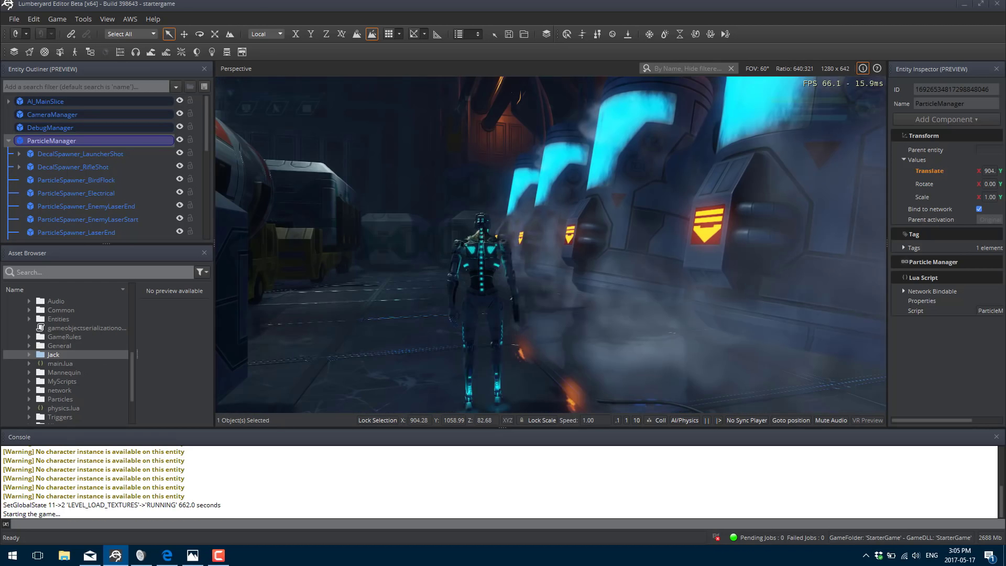
Step: Move the robot character through the ship and out into the forest, fire the weapon, and leave game mode
key("w")
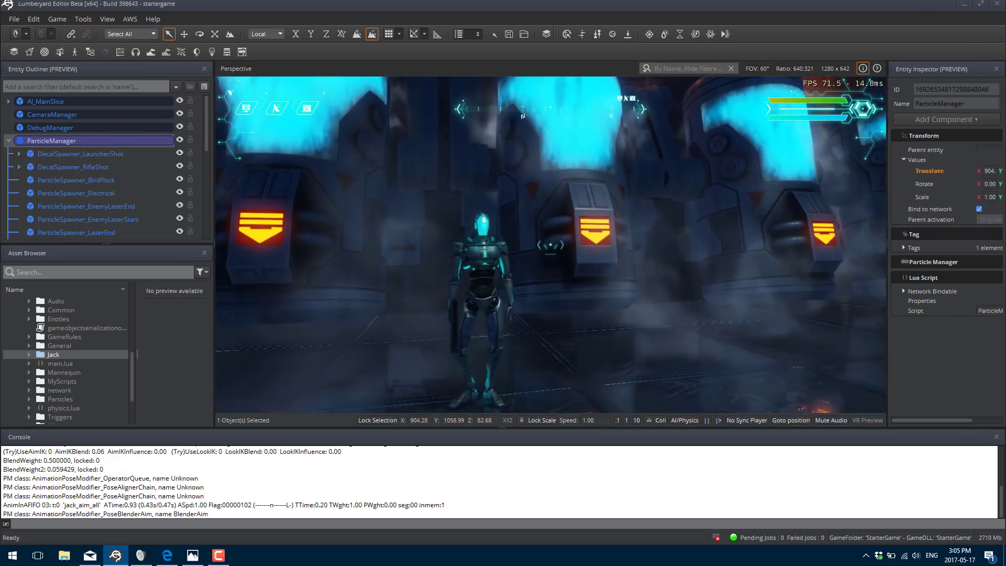
key("w")
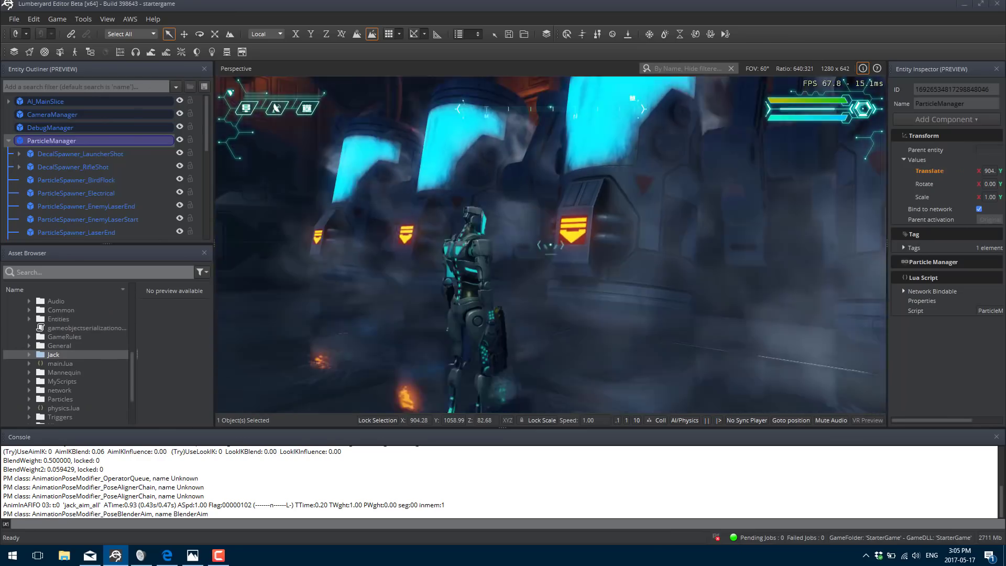
key("w")
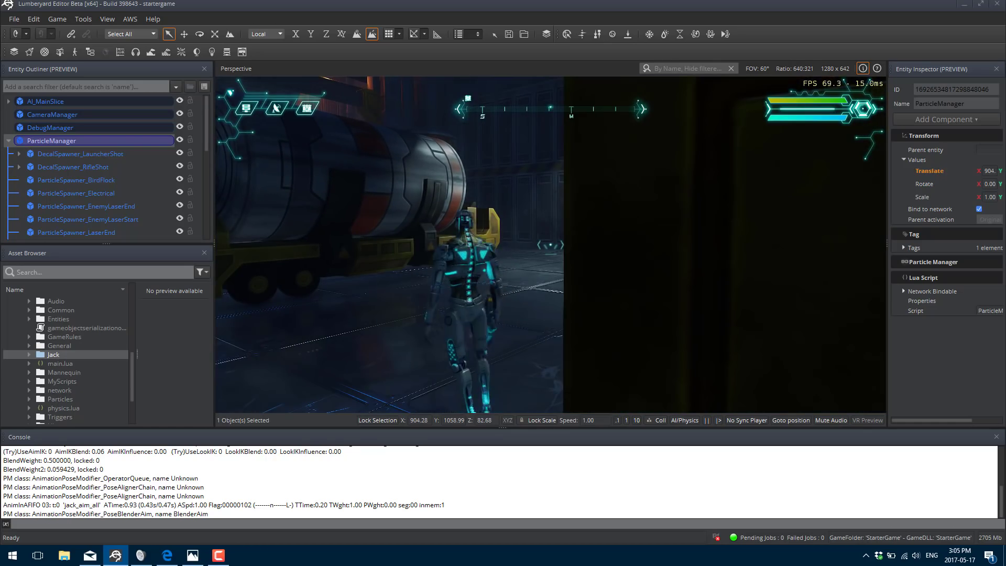
key("w")
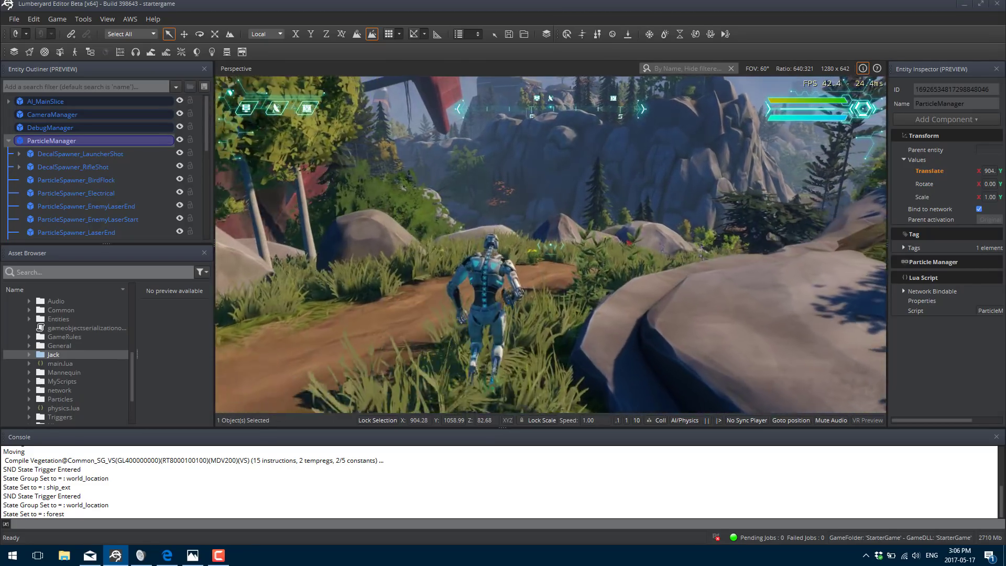
left_click(551, 245)
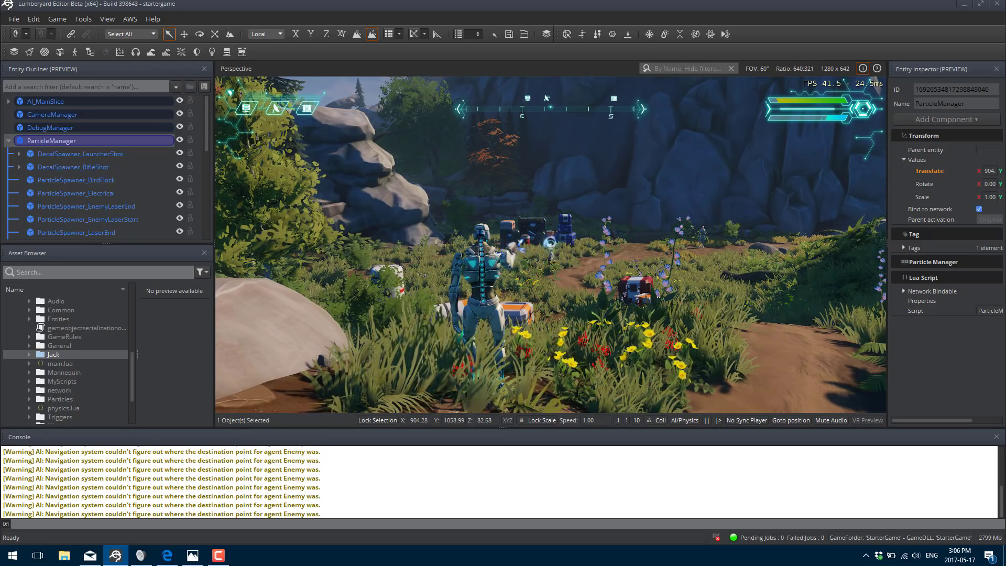
key("Escape")
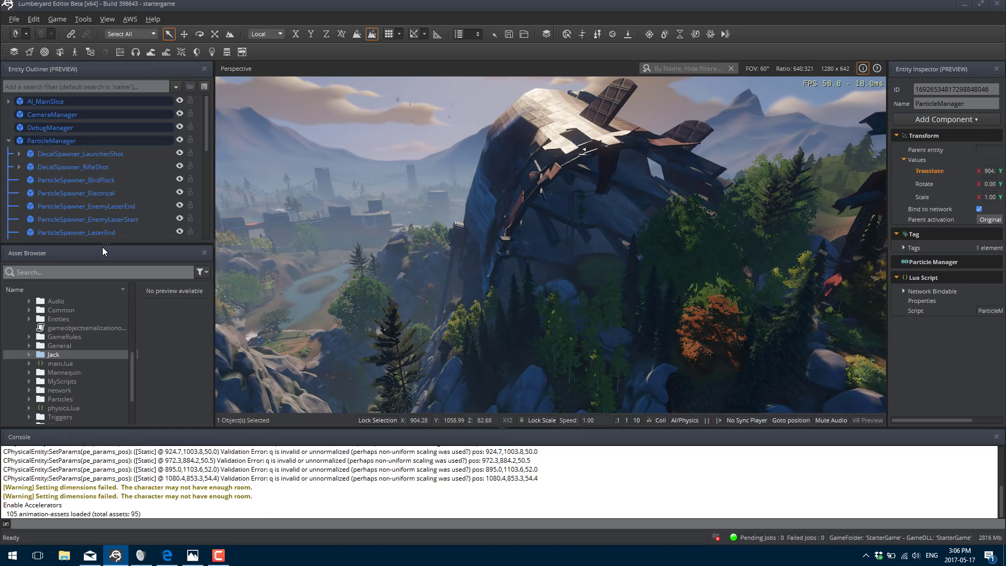
Step: Enlarge the Asset Browser and collapse the Scripts folder to view the StarterGame project's folders
left_click_drag(104, 245, 127, 151)
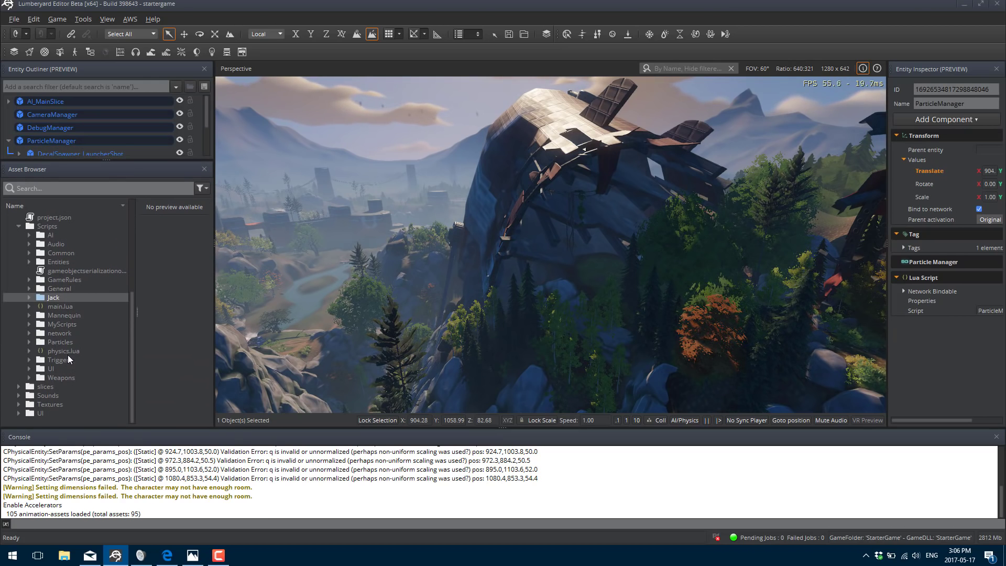
double_click(52, 235)
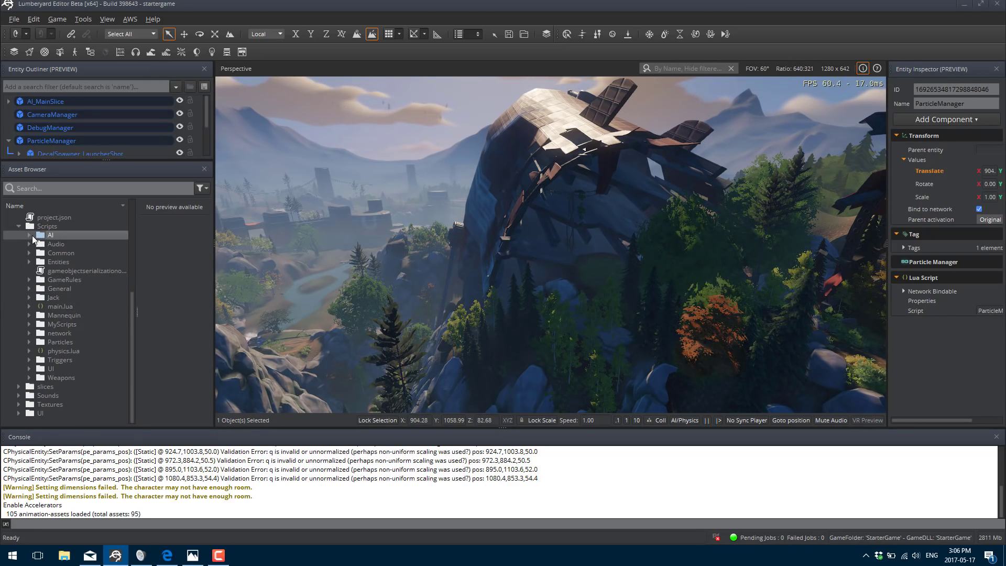
left_click(19, 225)
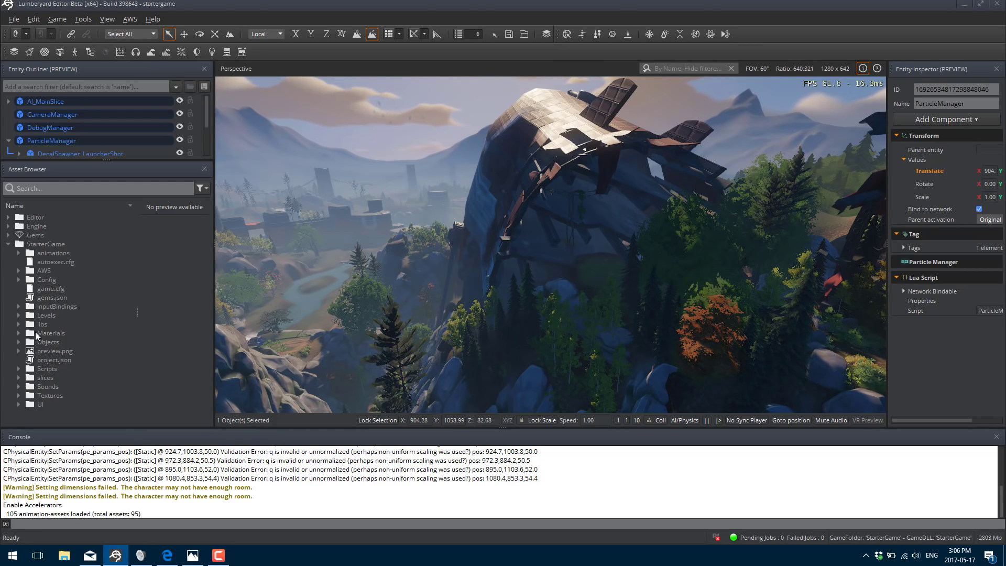
Step: Expand the Levels and Textures folders of the StarterGame project in the Asset Browser
left_click(42, 317)
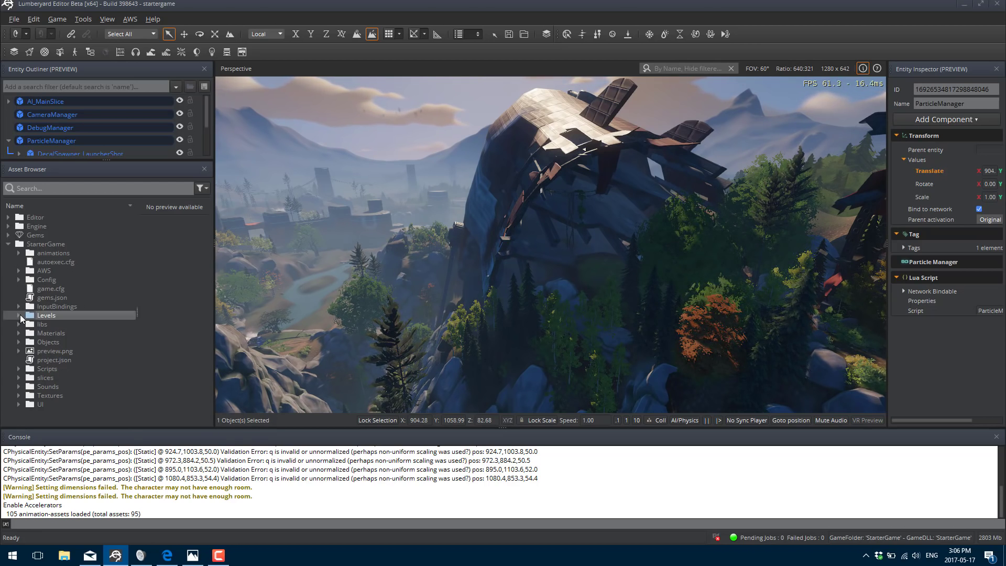
left_click(19, 315)
scroll(65, 370, "down", 1)
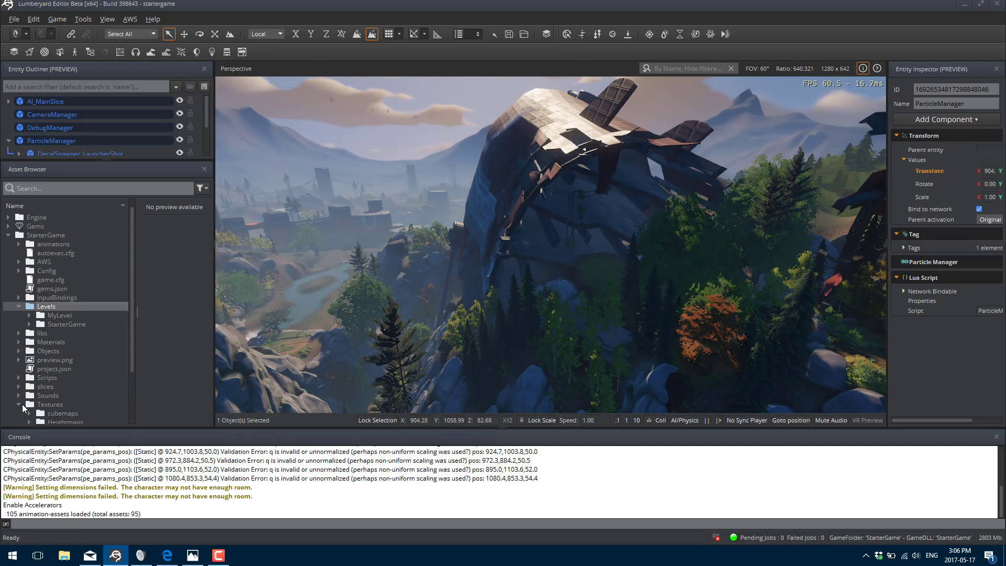
Step: Expand the Terrain textures folder and preview the AM_Mud_HM_diff.tif texture
scroll(24, 406, "down", 2)
left_click(55, 389)
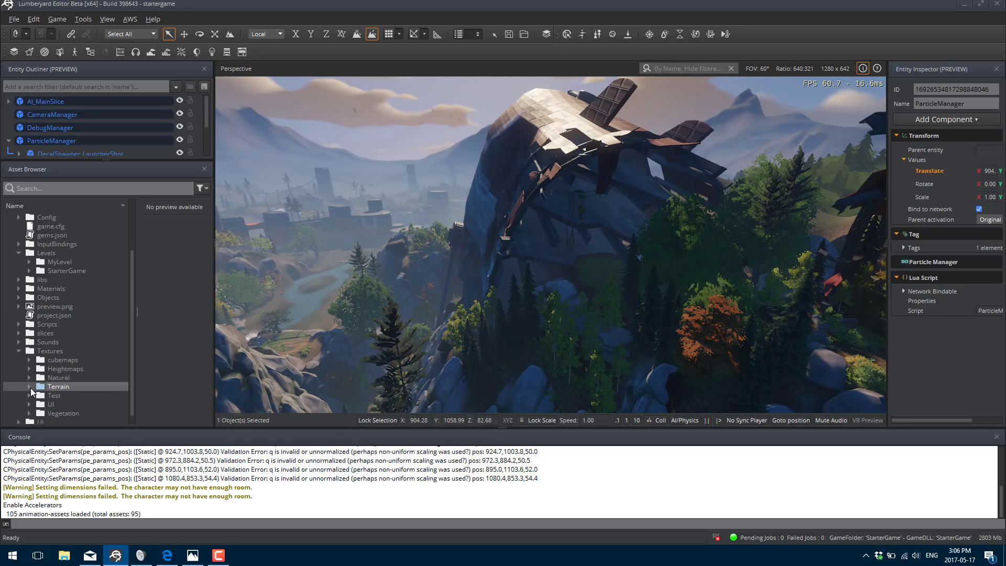
left_click(31, 388)
left_click(59, 396)
left_click(71, 406)
left_click(78, 415)
scroll(68, 395, "down", 1)
scroll(67, 393, "down", 2)
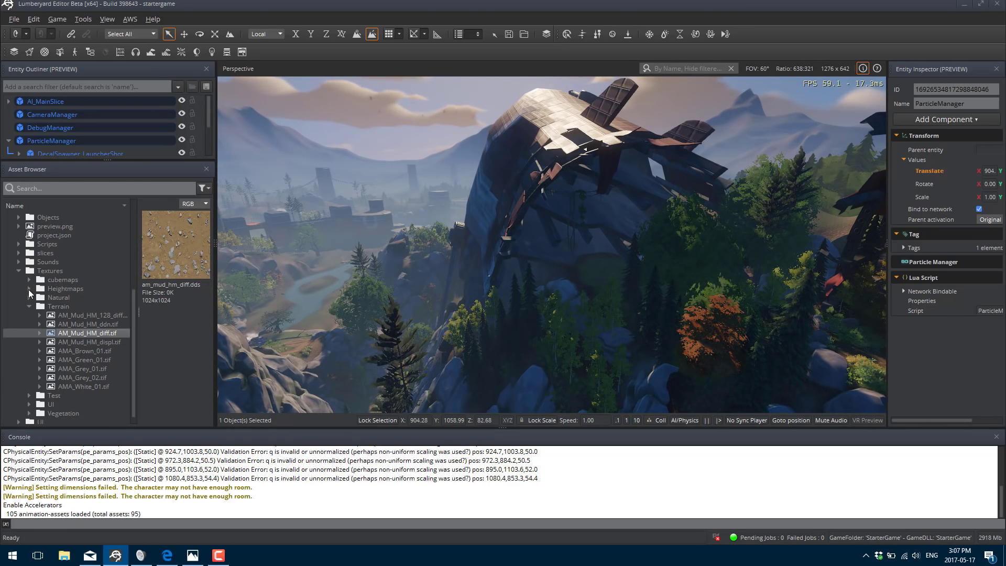
Step: Expand the project's Objects folder and its Characters subfolder in the Asset Browser
scroll(36, 250, "up", 2)
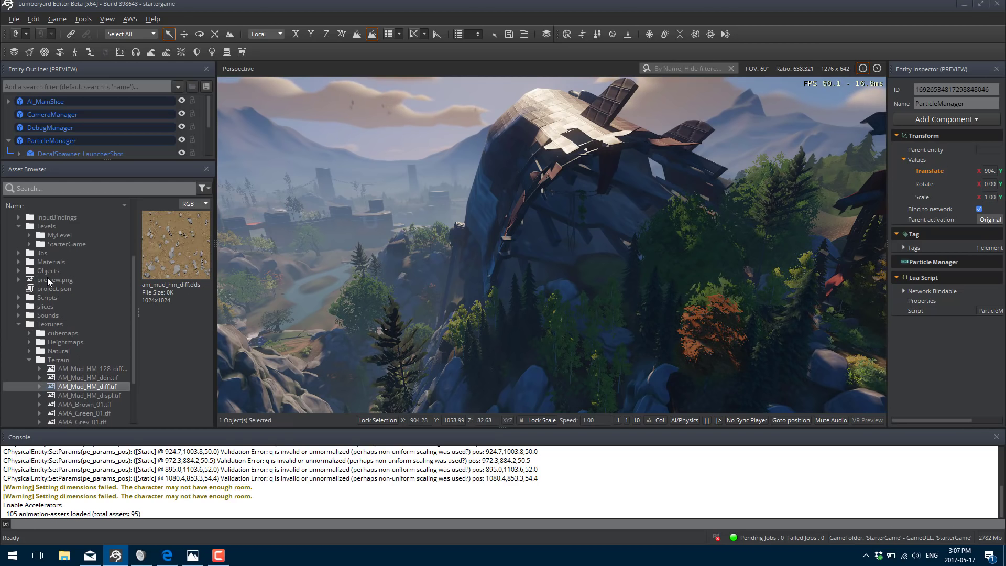
left_click(19, 271)
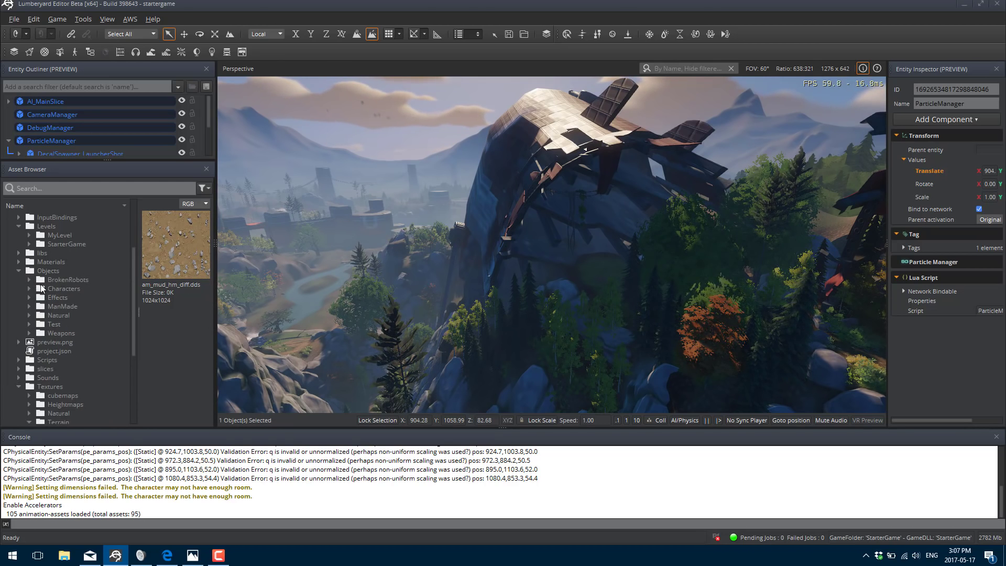
left_click(30, 289)
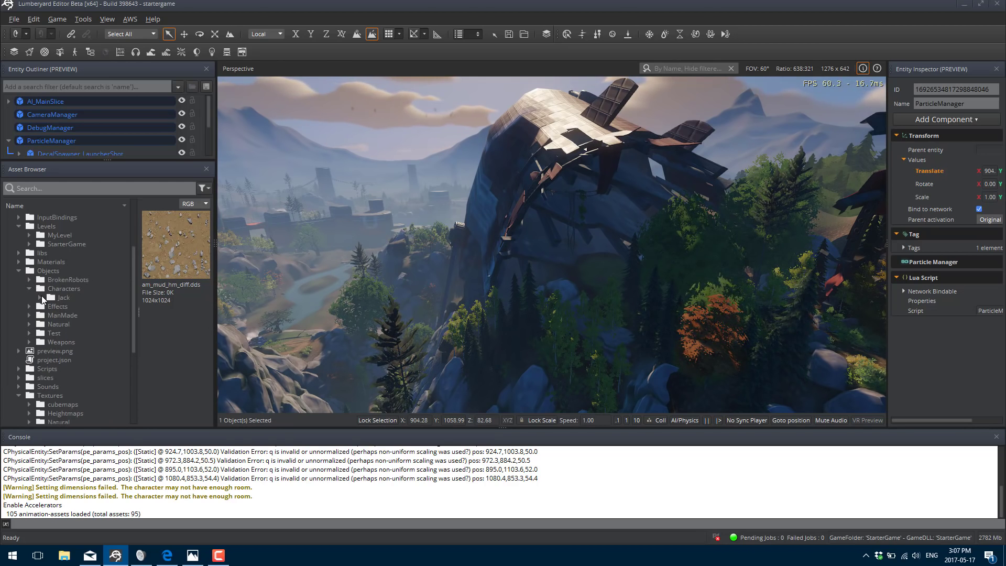
Step: Expand the Jack character folder and look through its files, including enemy.cdf, jack.cdf, jack.skin and jack_root.chr
left_click(40, 298)
left_click(95, 316)
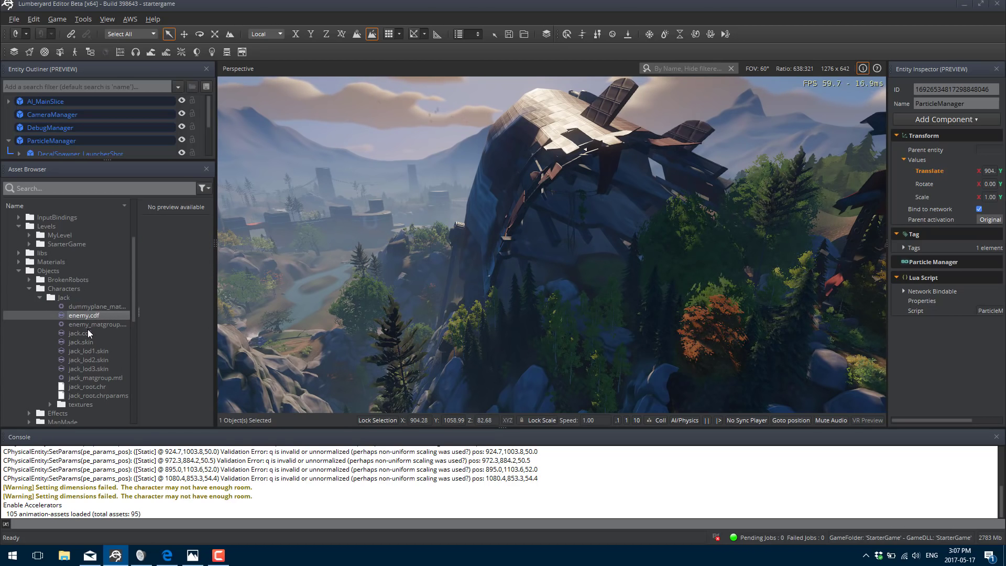
left_click(86, 333)
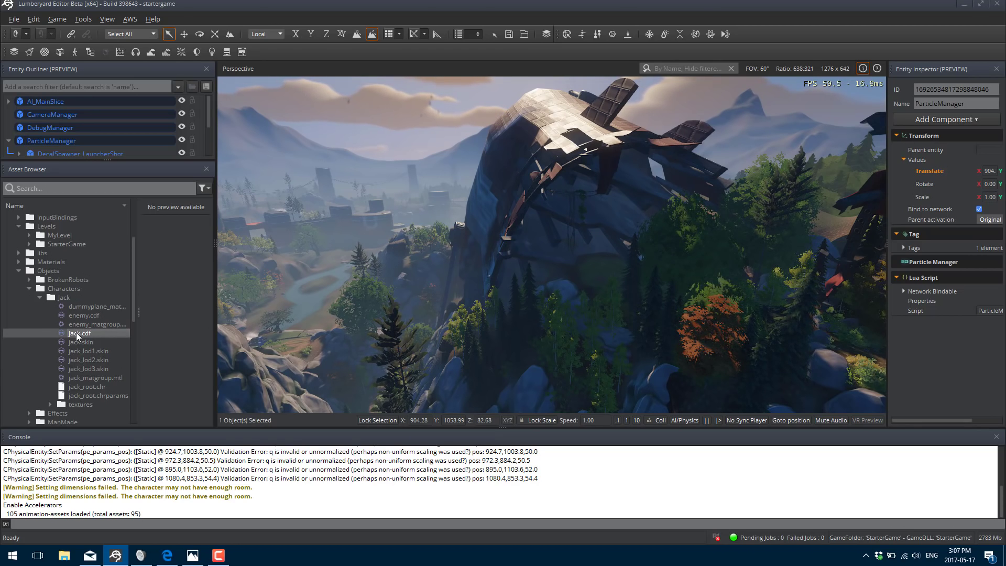
left_click(84, 385)
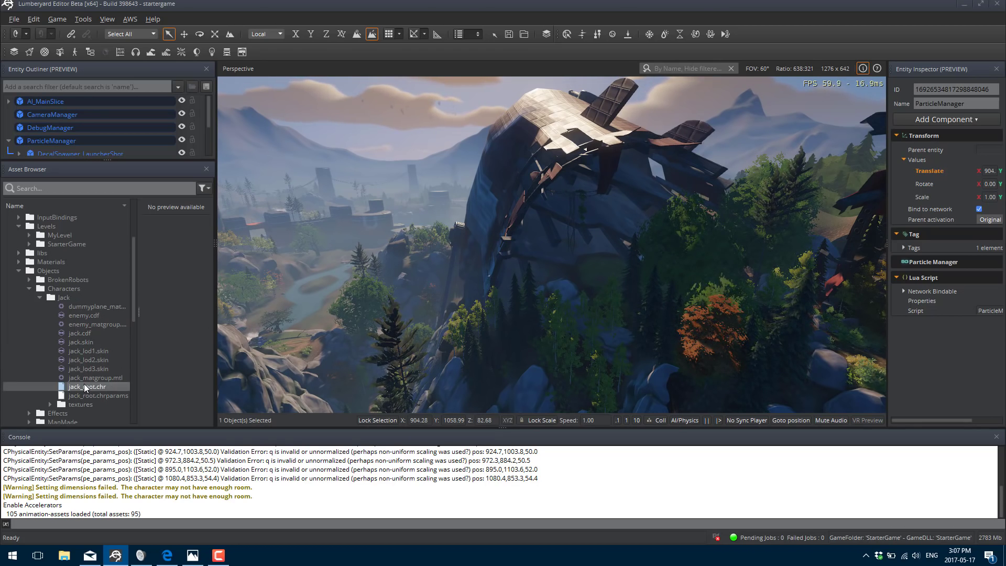
left_click(83, 394)
left_click(80, 342)
left_click(78, 315)
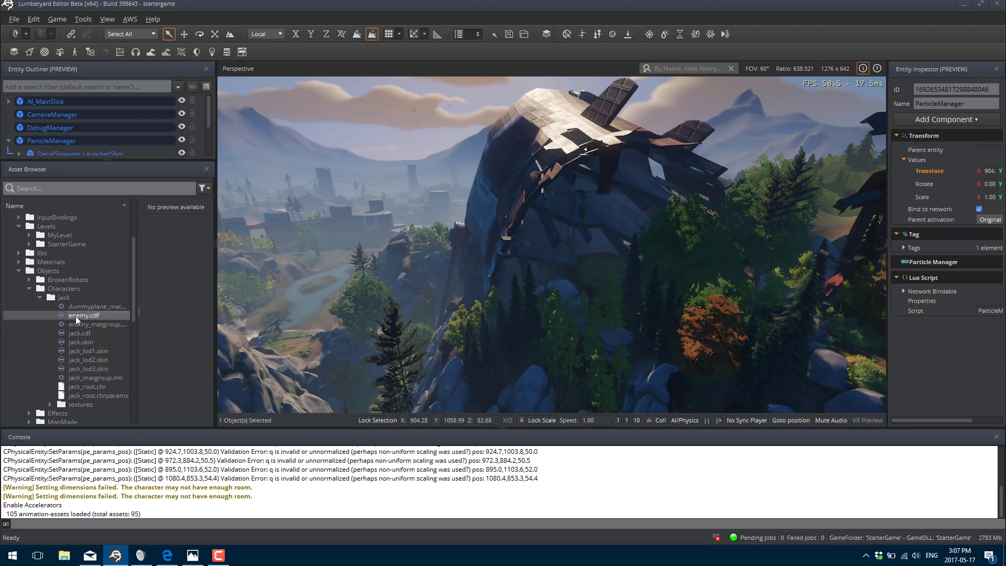
Step: Expand the BrokenRobots folder and preview several robot models, including brokenrobot01.cgf and brokenrobot04.cgf
left_click(30, 280)
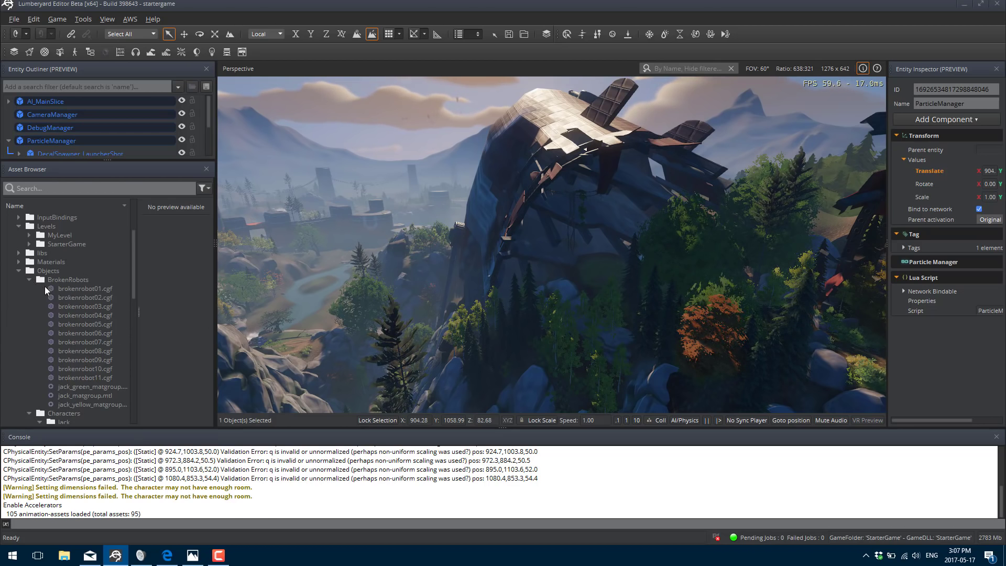
left_click(61, 296)
left_click(67, 288)
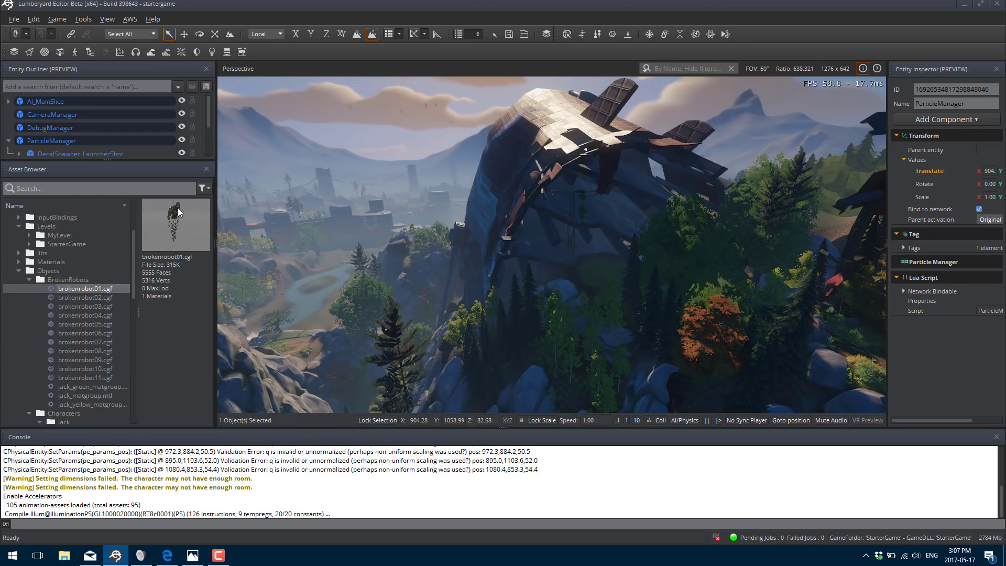
left_click(102, 358)
left_click(99, 335)
left_click(94, 316)
Step: Expand the Effects folder of Objects and preview its flag assets, including the FX_Flag_01_ddn.tif and FX_Flag_01.tif textures
scroll(96, 376, "down", 1)
scroll(96, 375, "down", 6)
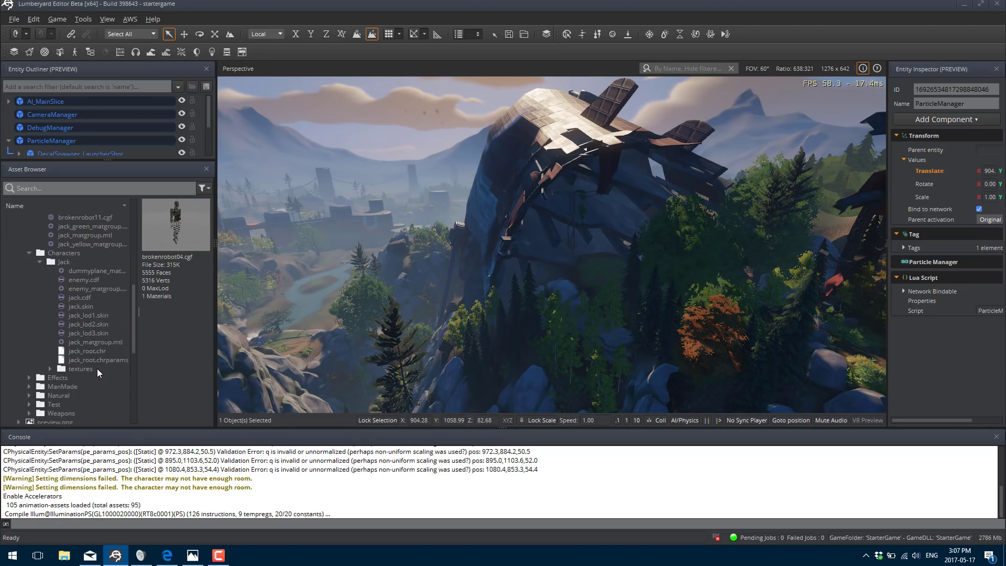
left_click(29, 351)
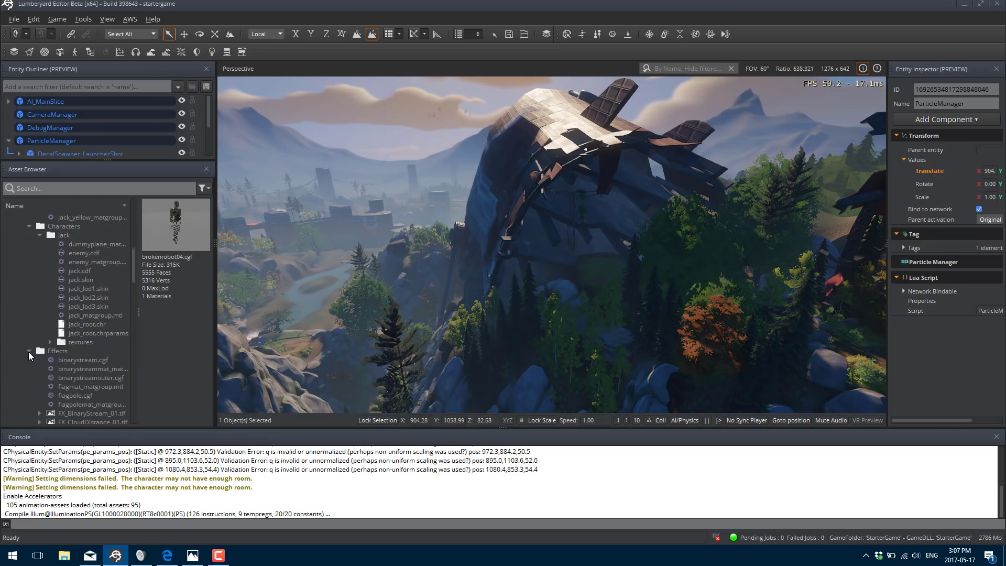
left_click(87, 369)
left_click(87, 386)
scroll(87, 383, "down", 4)
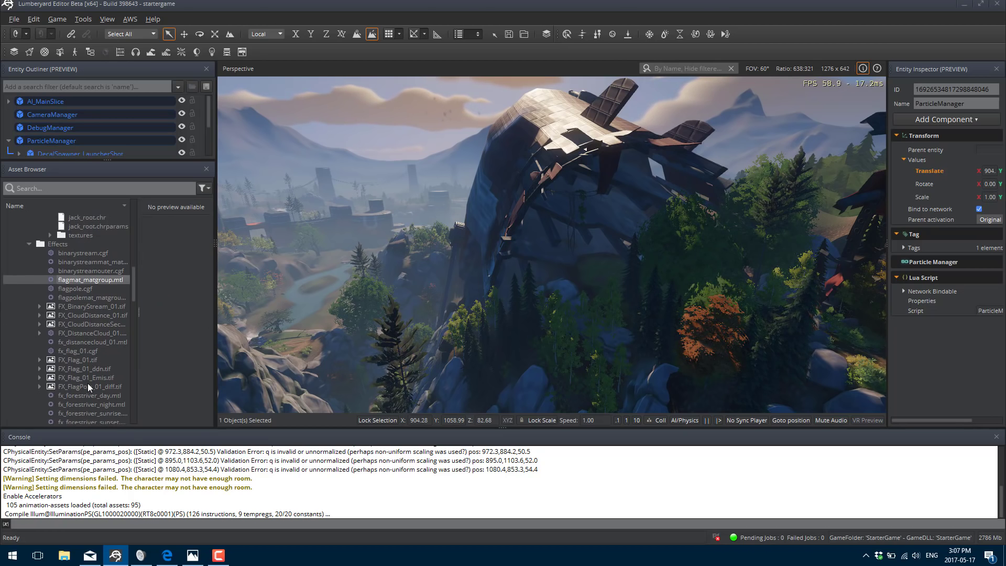
left_click(77, 352)
left_click(81, 369)
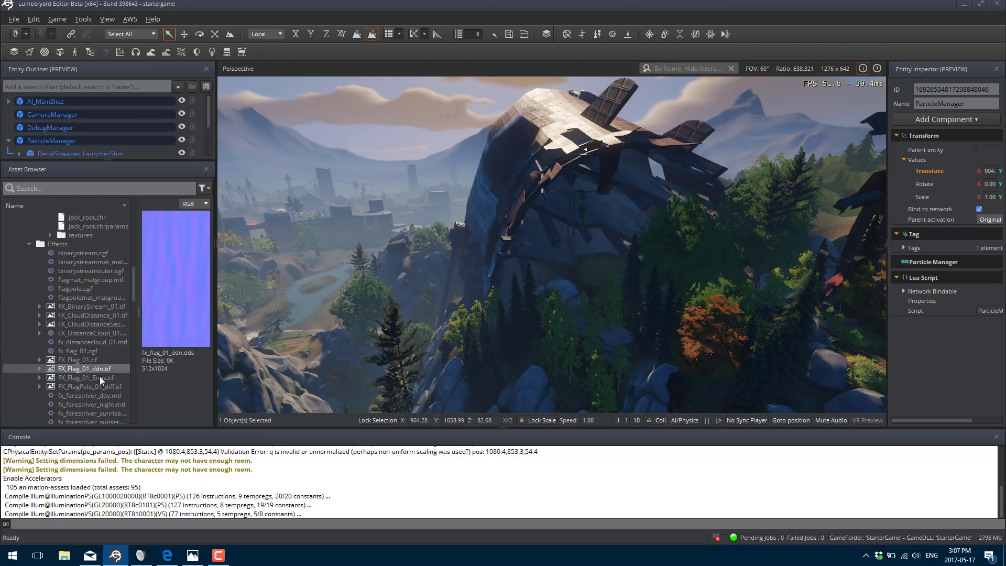
left_click(76, 362)
Step: Expand the project's Scripts folder and select AIController.lua in its AI subfolder
scroll(67, 357, "down", 10)
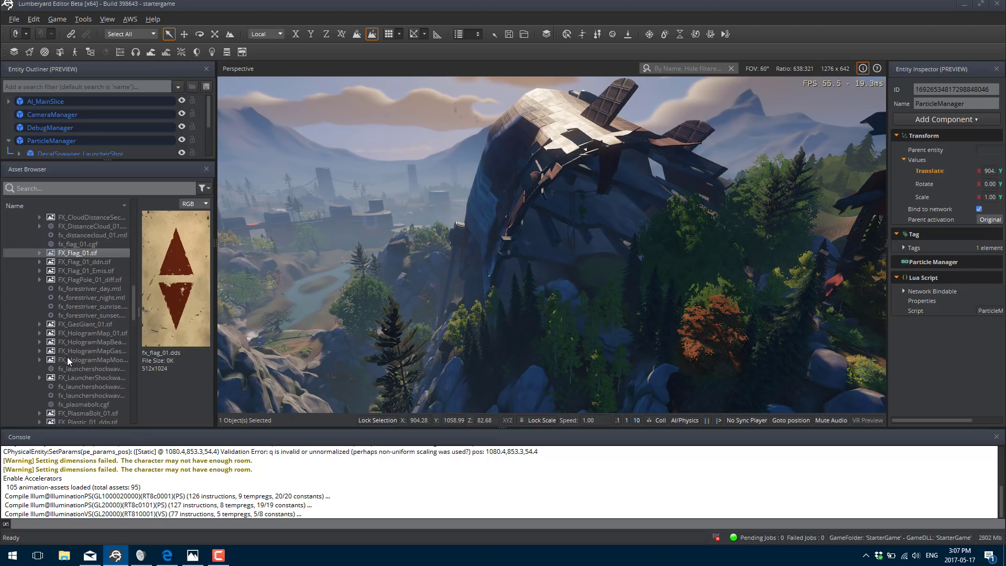
scroll(112, 369, "down", 10)
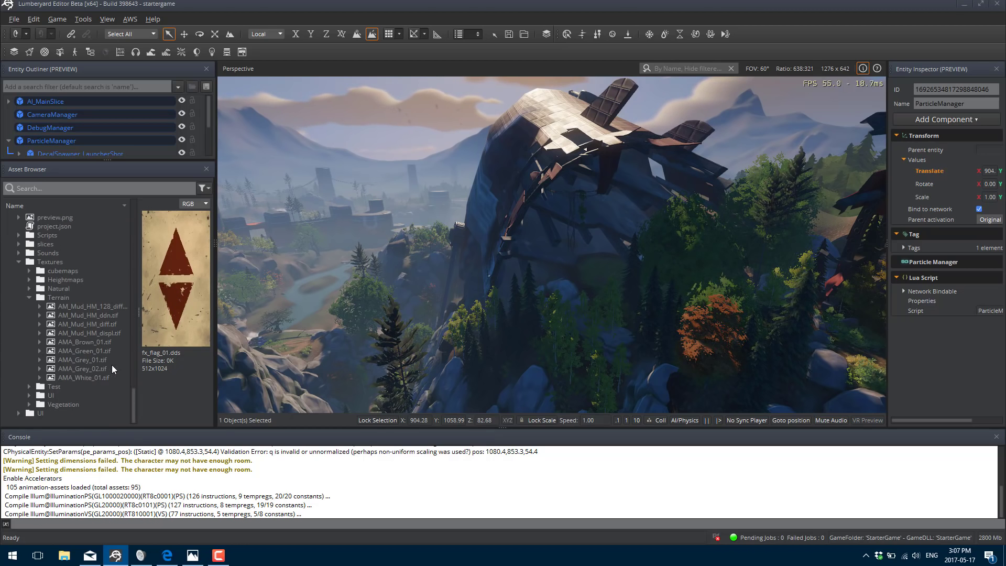
left_click(19, 236)
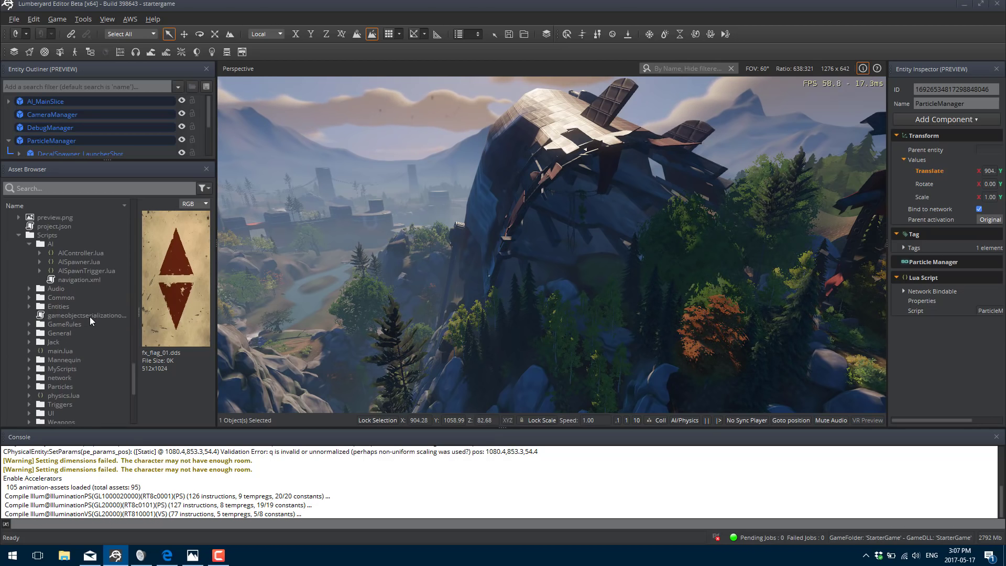
left_click(96, 253)
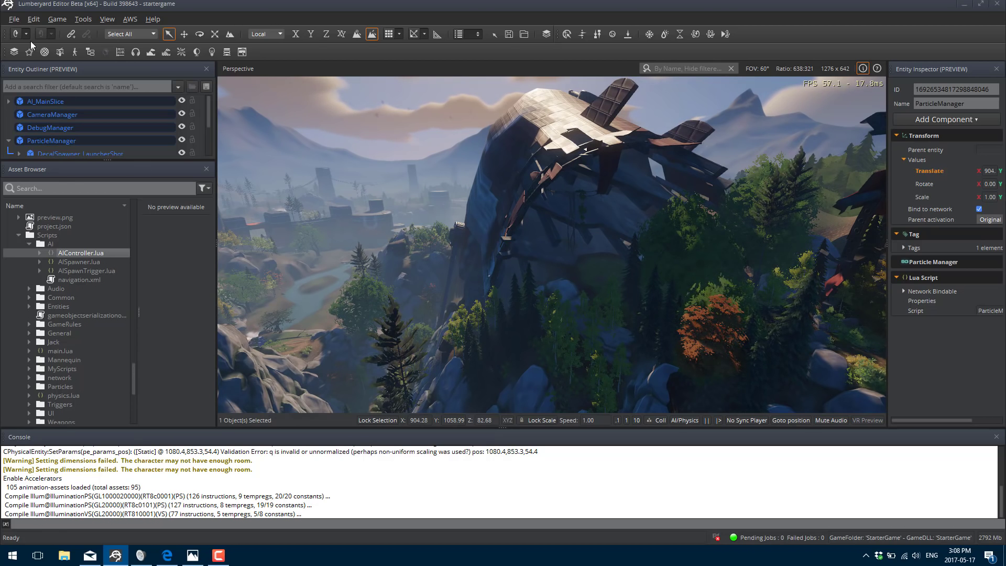
Step: Open the MyLevel level without saving the changes to StarterGame.cry
left_click(14, 19)
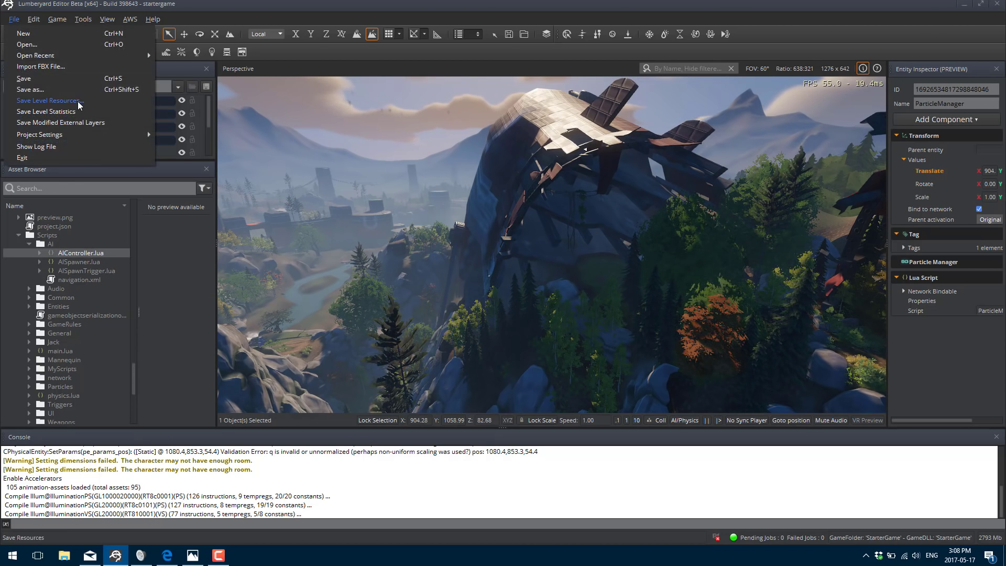
left_click(60, 45)
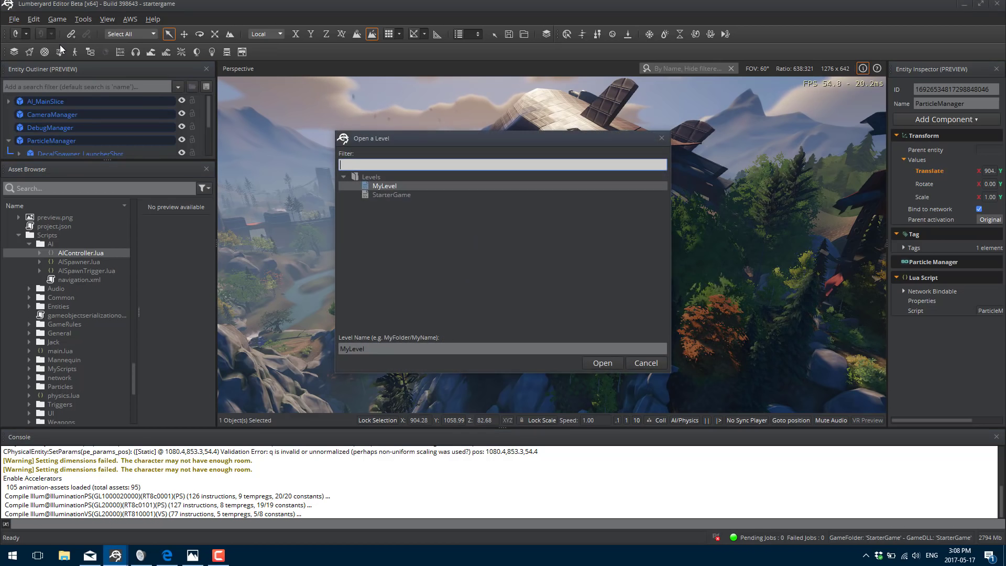
double_click(379, 186)
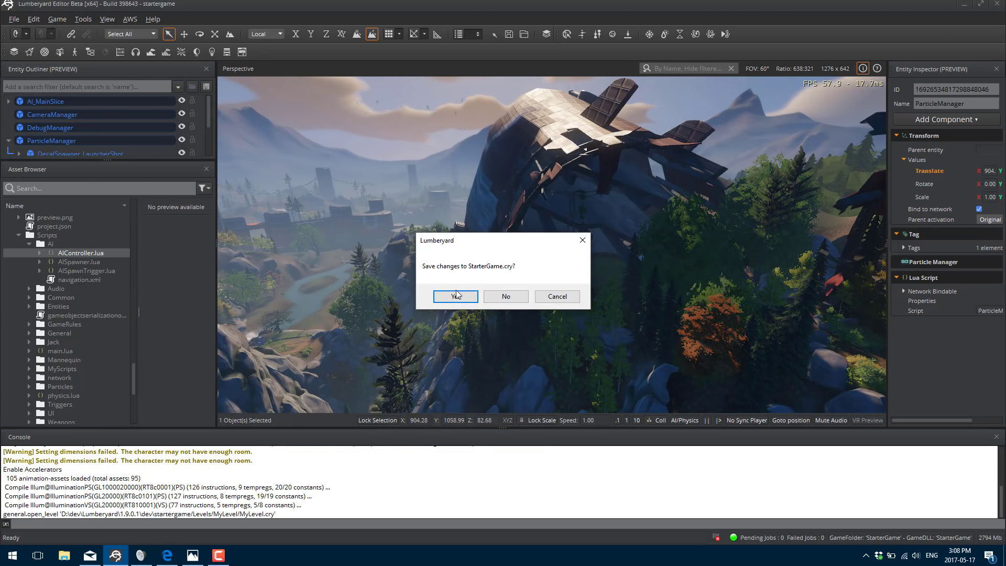
left_click(499, 294)
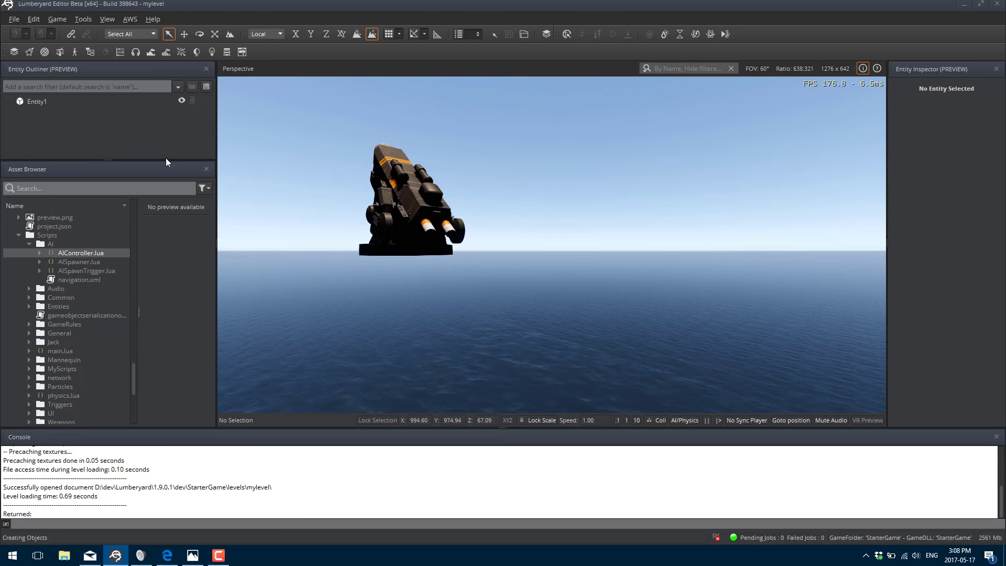
Step: Delete the existing gun entity from the level and create a new empty entity
left_click(35, 102)
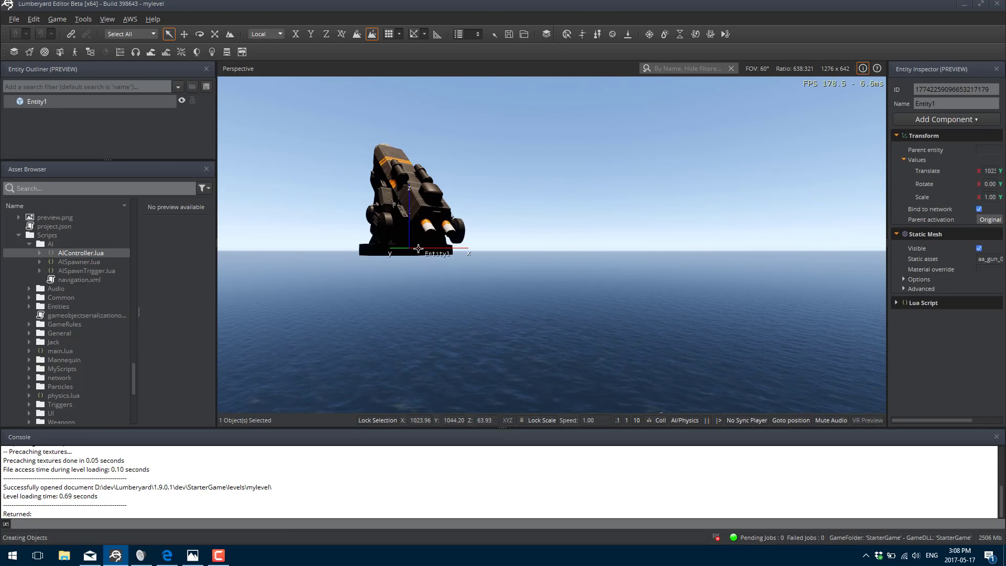
right_click(44, 106)
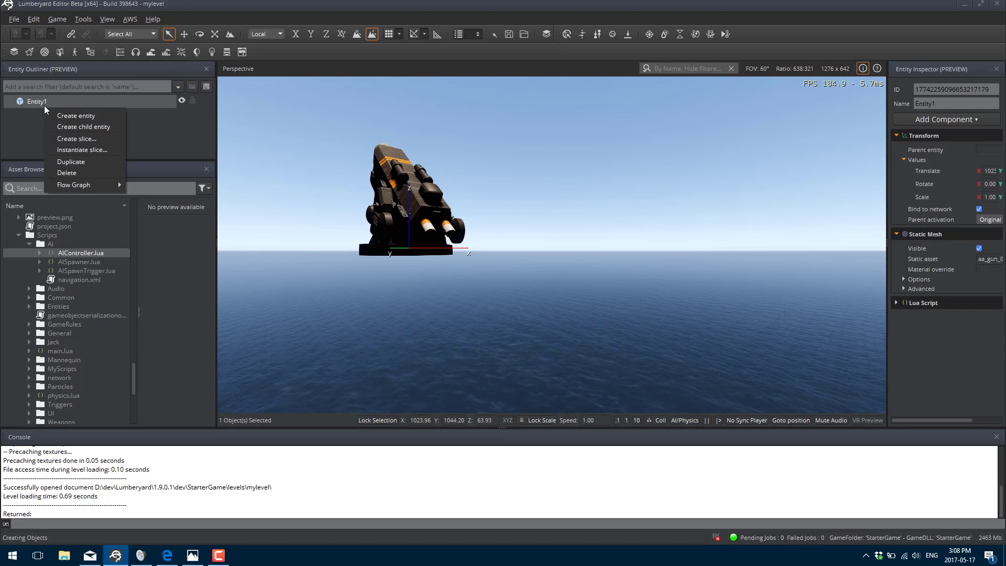
left_click(67, 172)
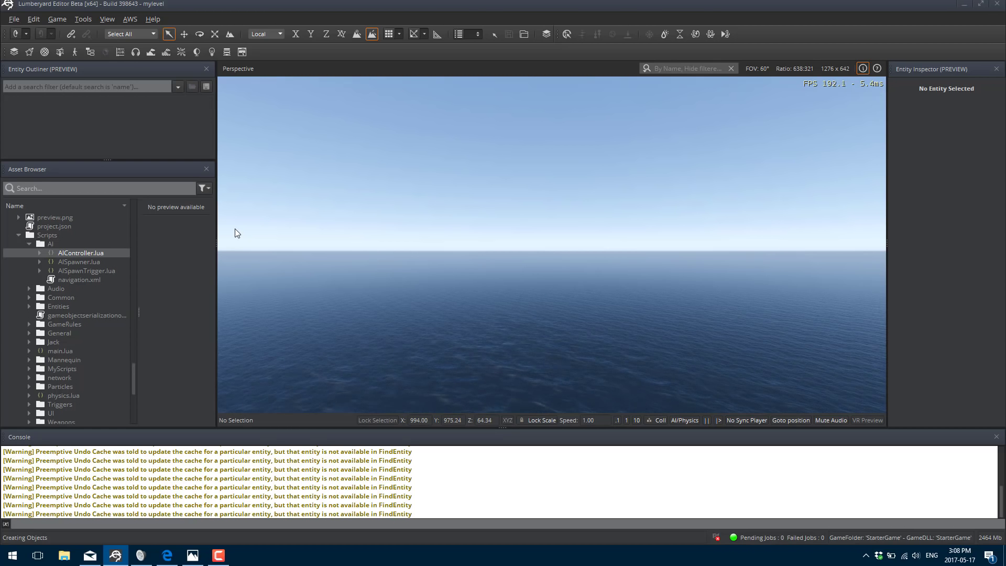
right_click(82, 112)
left_click(96, 119)
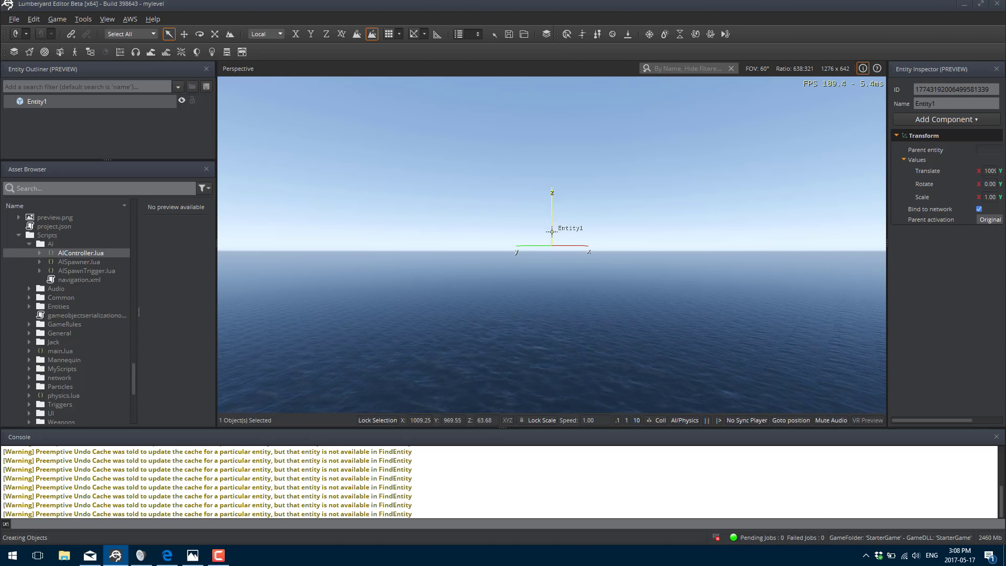
Step: Examine the component categories available for the new entity, from AI down to Rendering and Scripting, without adding any
left_click(929, 121)
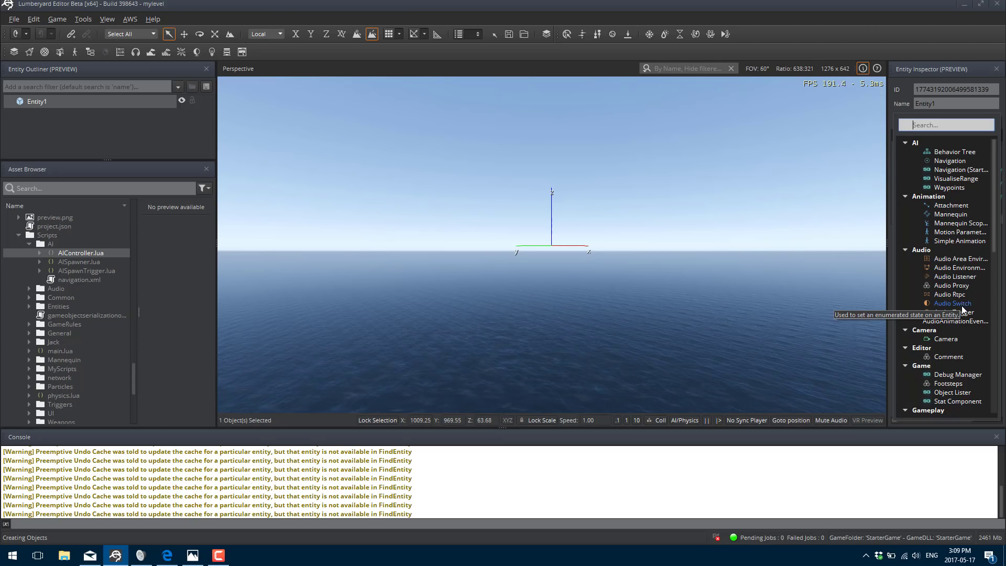
scroll(962, 307, "down", 2)
scroll(961, 307, "down", 2)
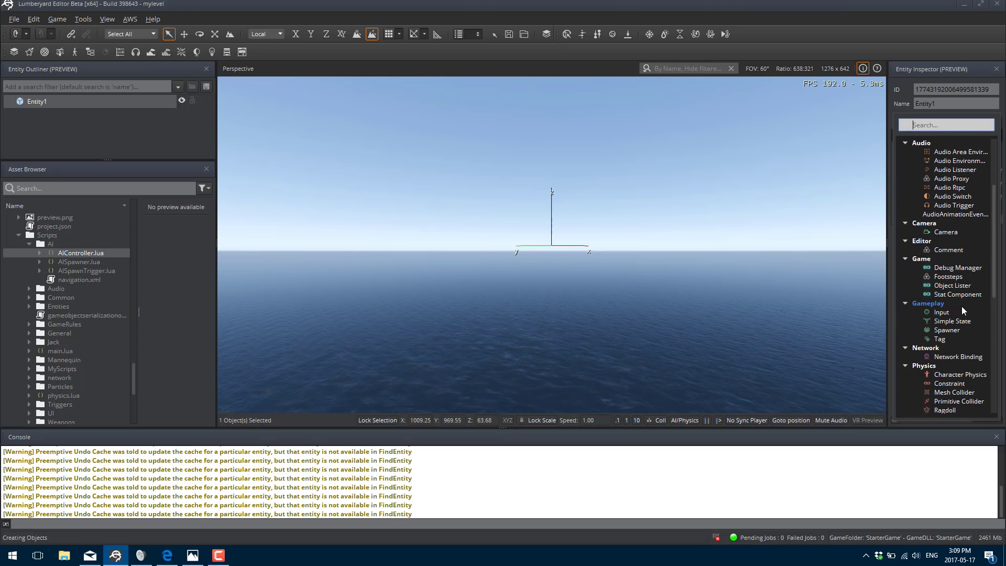
scroll(961, 306, "down", 1)
scroll(951, 362, "down", 1)
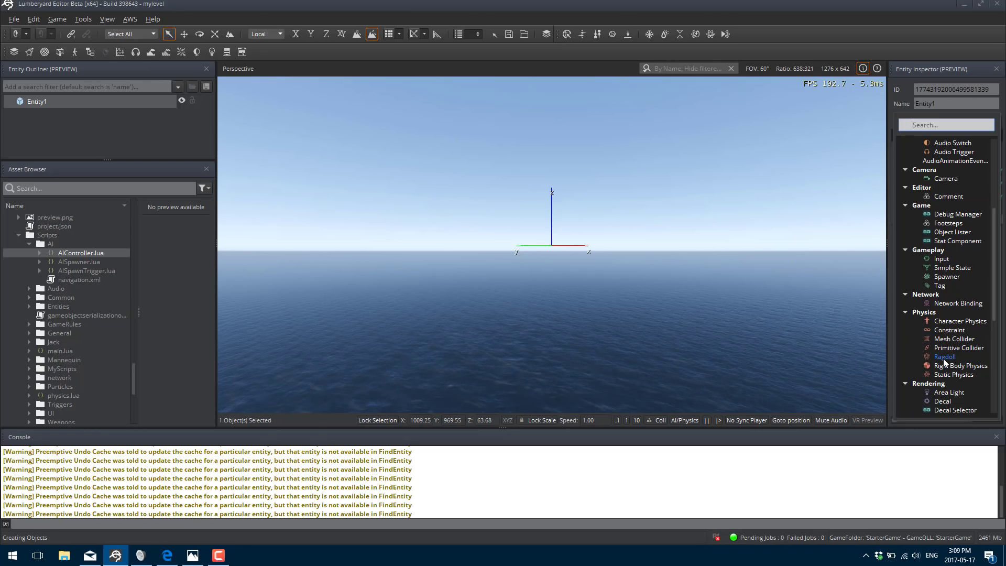
scroll(949, 342, "down", 2)
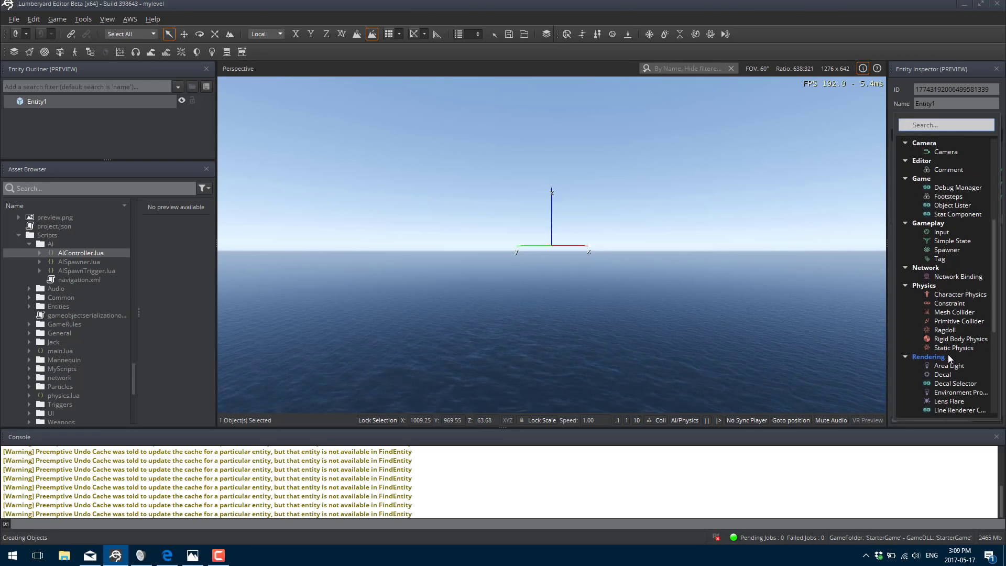
scroll(951, 344, "down", 1)
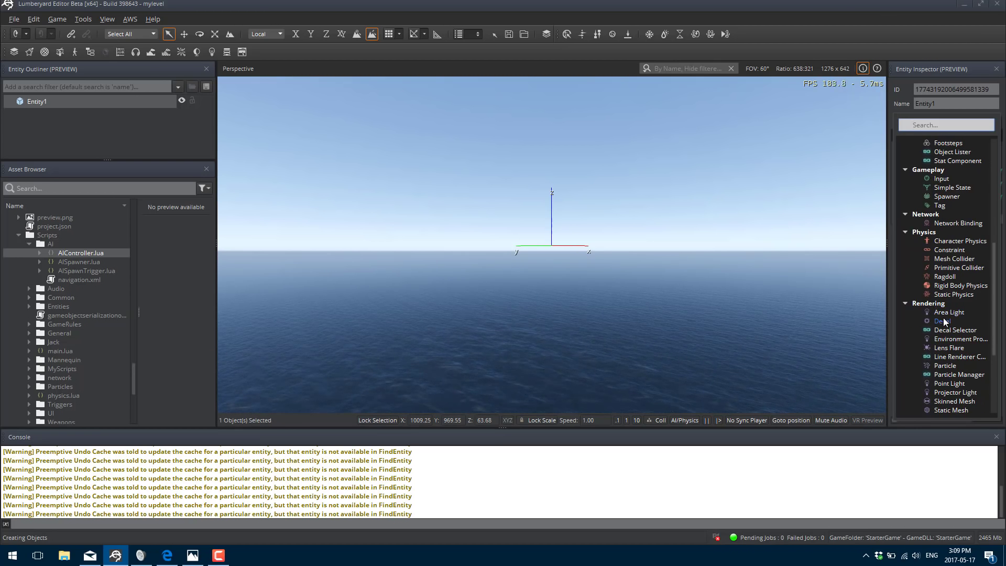
scroll(953, 370, "down", 1)
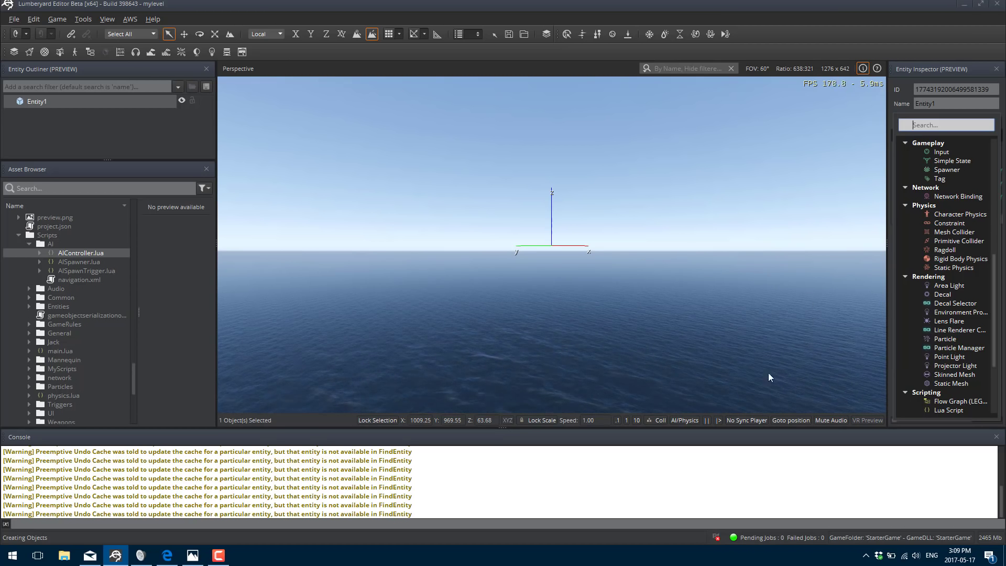
left_click(68, 21)
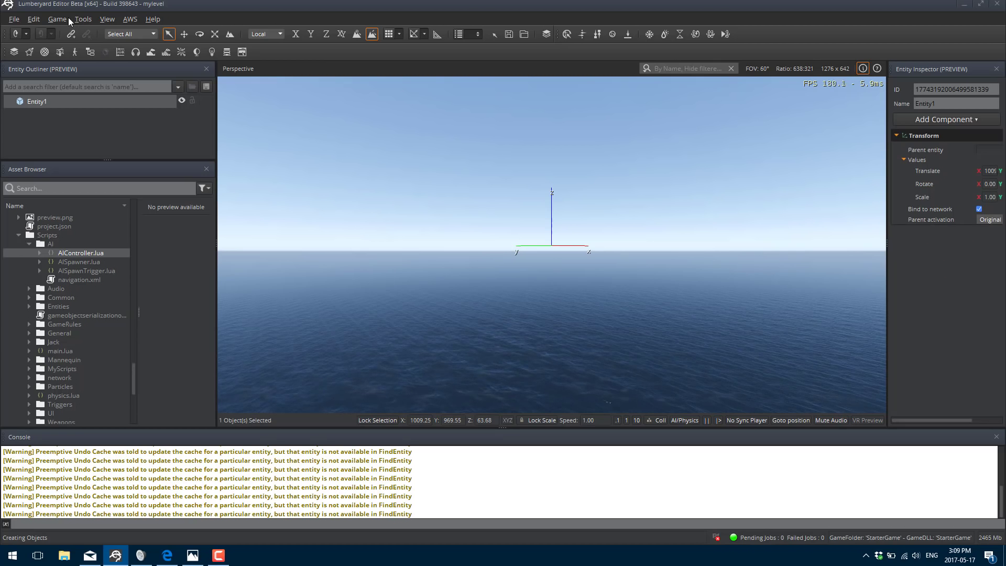
Step: Show the legacy RollupBar, look through its object, modelling and layer tools, and close it again
left_click(83, 19)
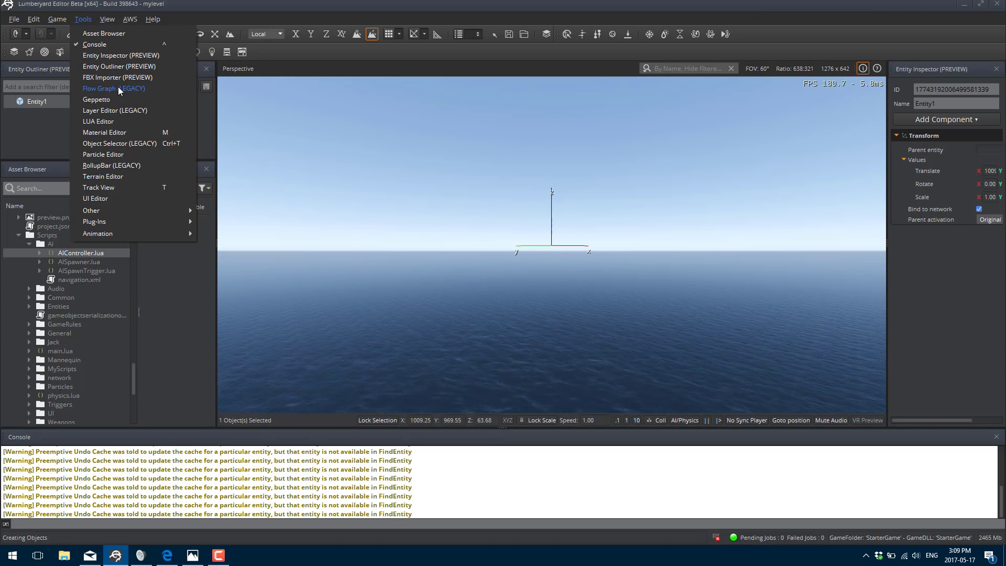
left_click(108, 164)
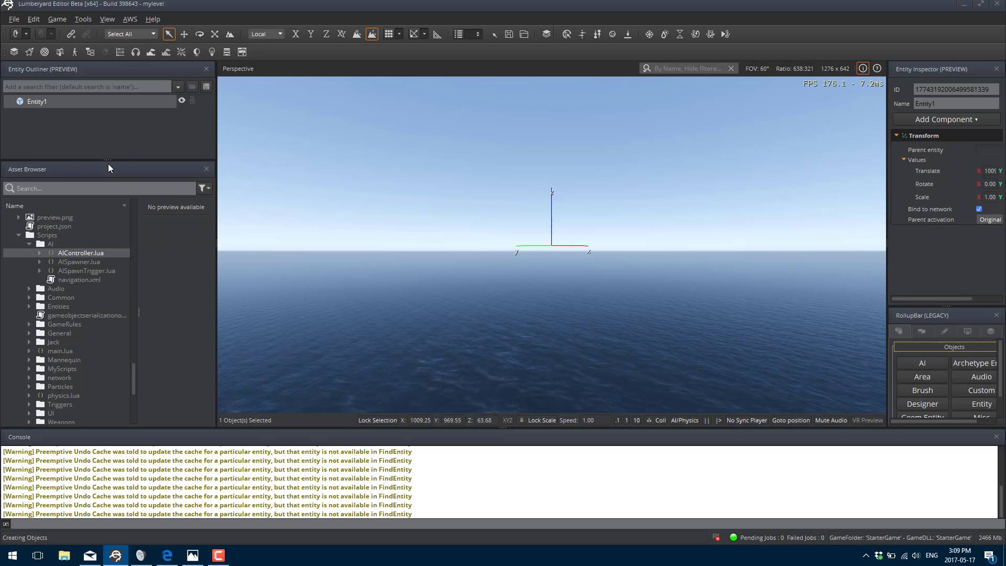
scroll(950, 374, "up", 1)
scroll(943, 370, "down", 1)
left_click(927, 332)
left_click(943, 330)
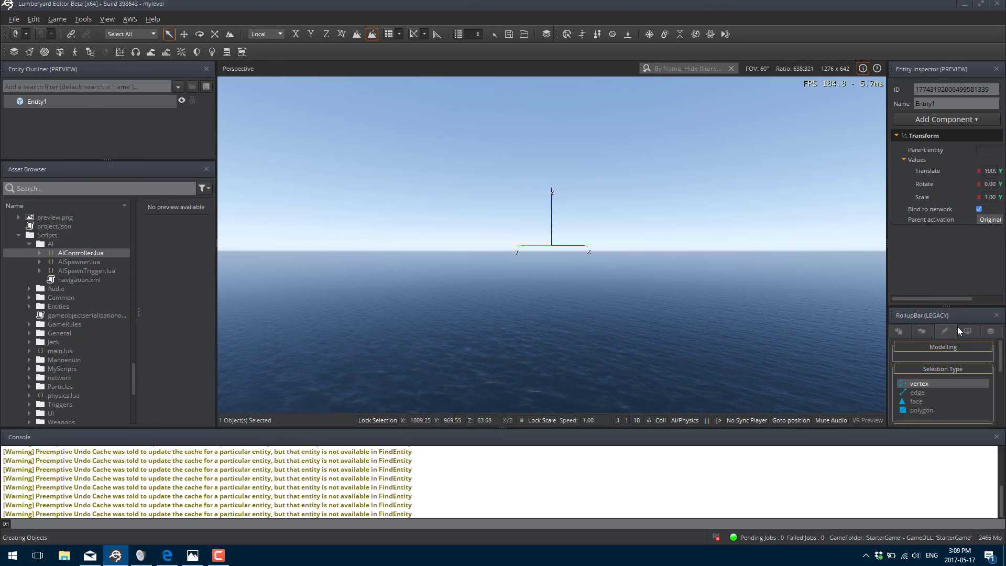
left_click(968, 332)
left_click(990, 333)
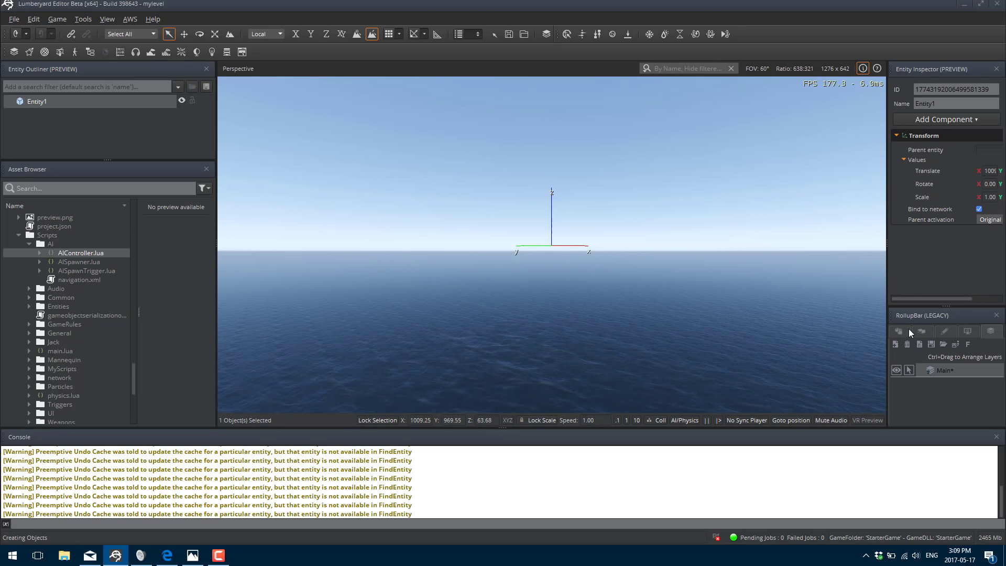
left_click(997, 315)
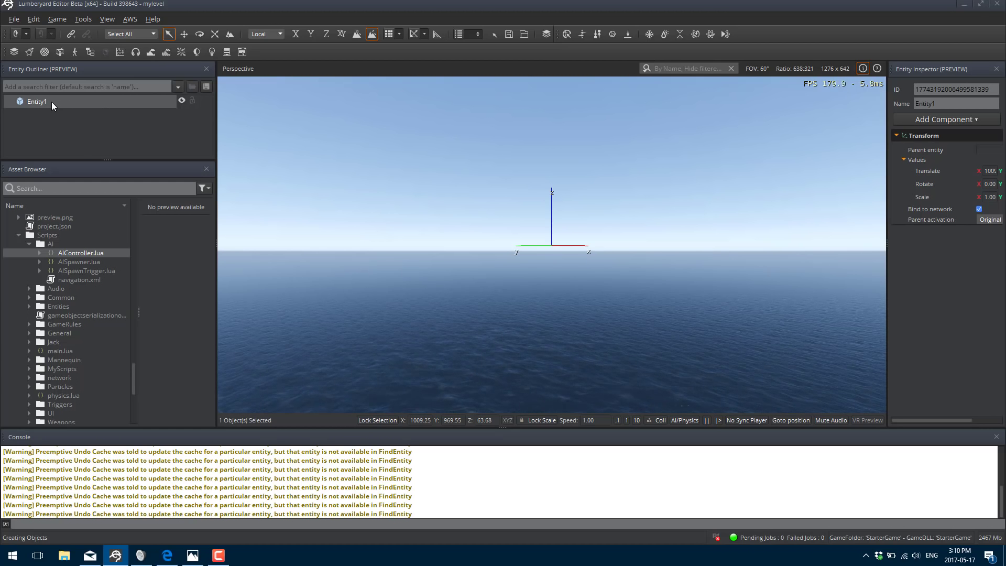
Step: Add a Static Mesh component to Entity1, widen the Entity Inspector, and open the mesh picker for its static asset
left_click(943, 119)
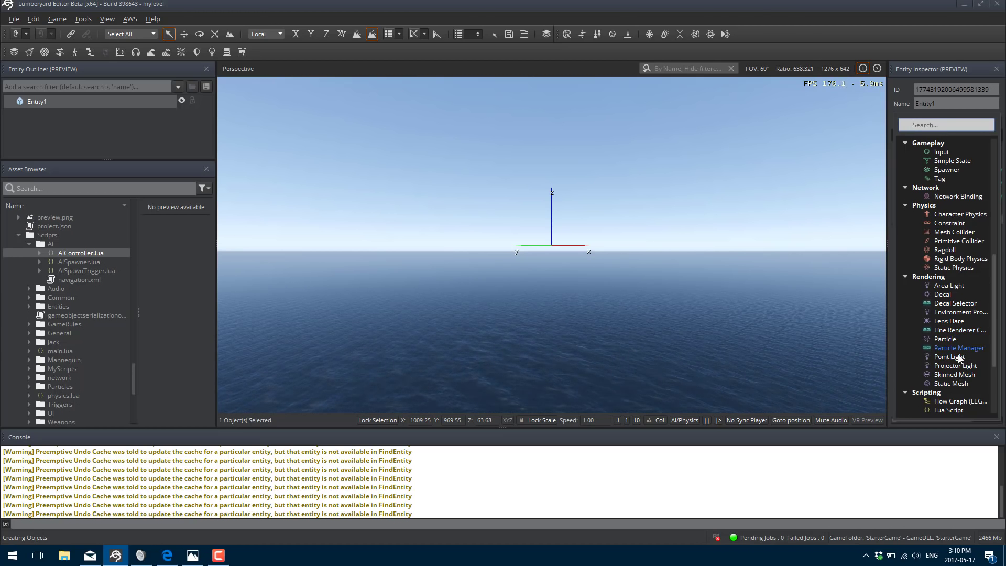
left_click(952, 384)
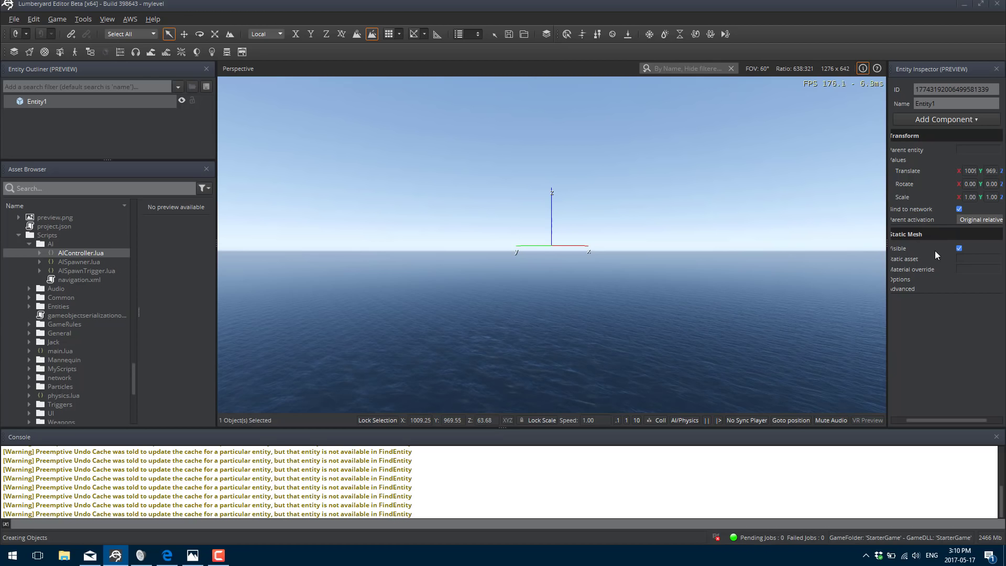
left_click_drag(887, 257, 739, 260)
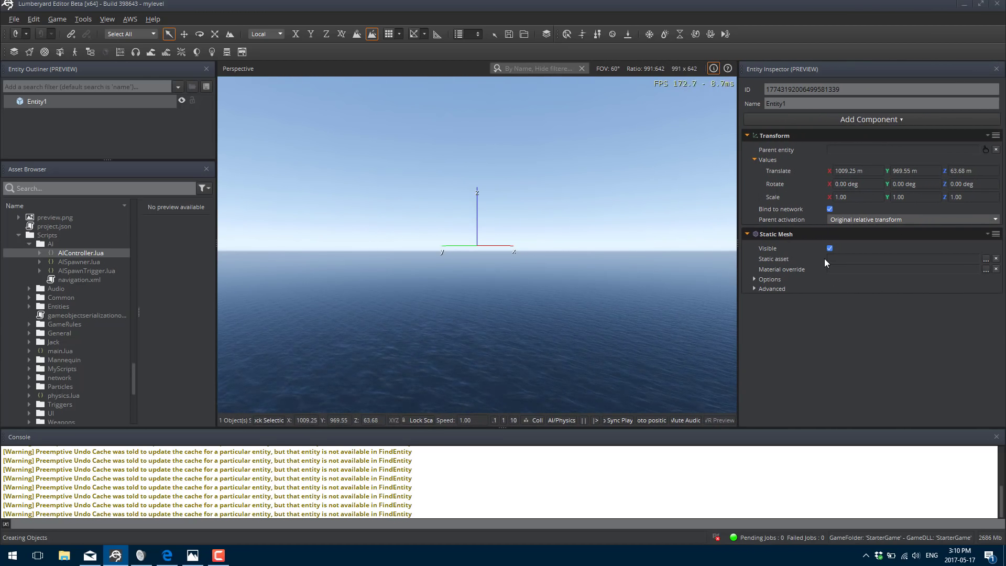
left_click(986, 259)
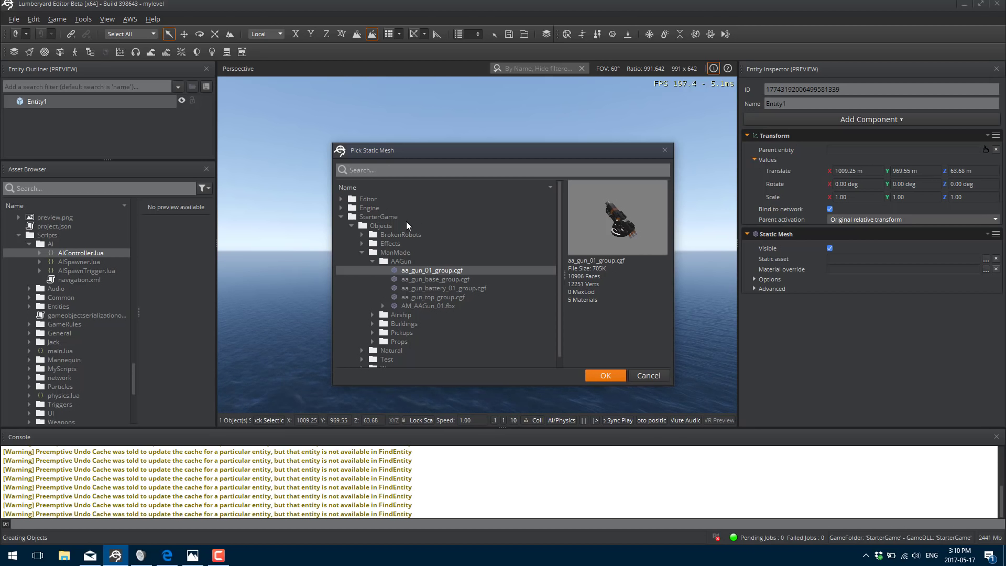
Step: Switch to the Lumberyard Project Configurator and show the Gems of the StarterGame project
key("super")
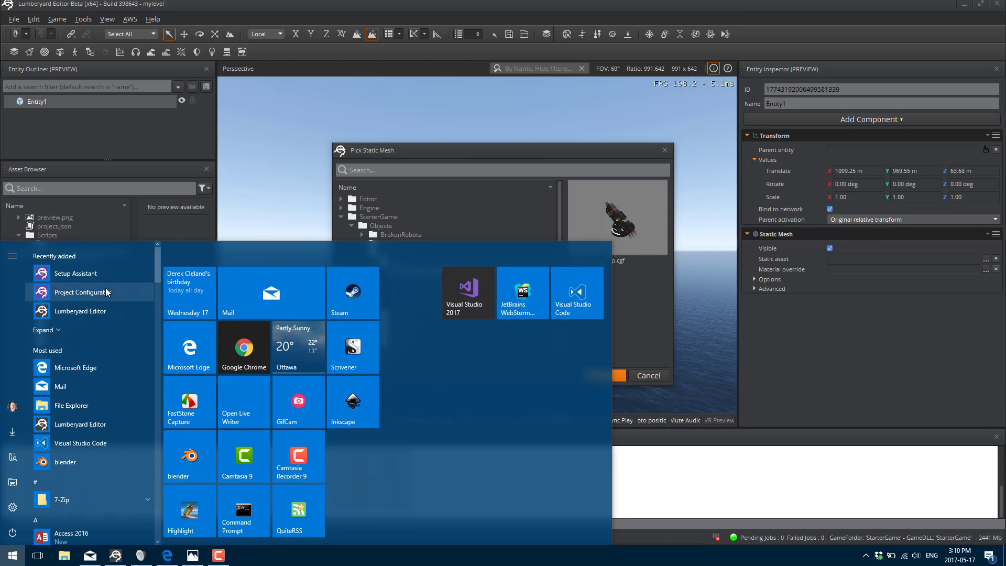
left_click(104, 289)
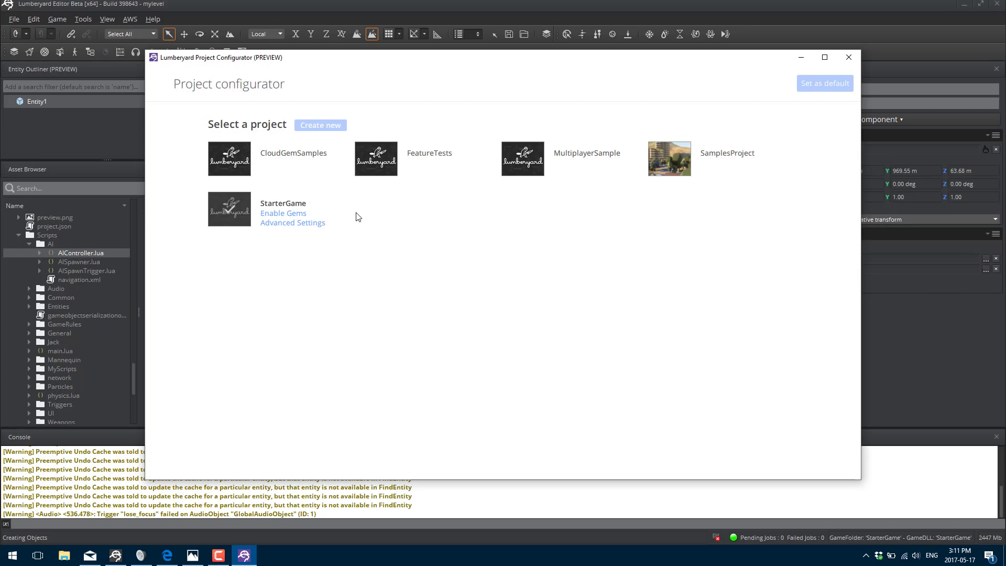
left_click(288, 214)
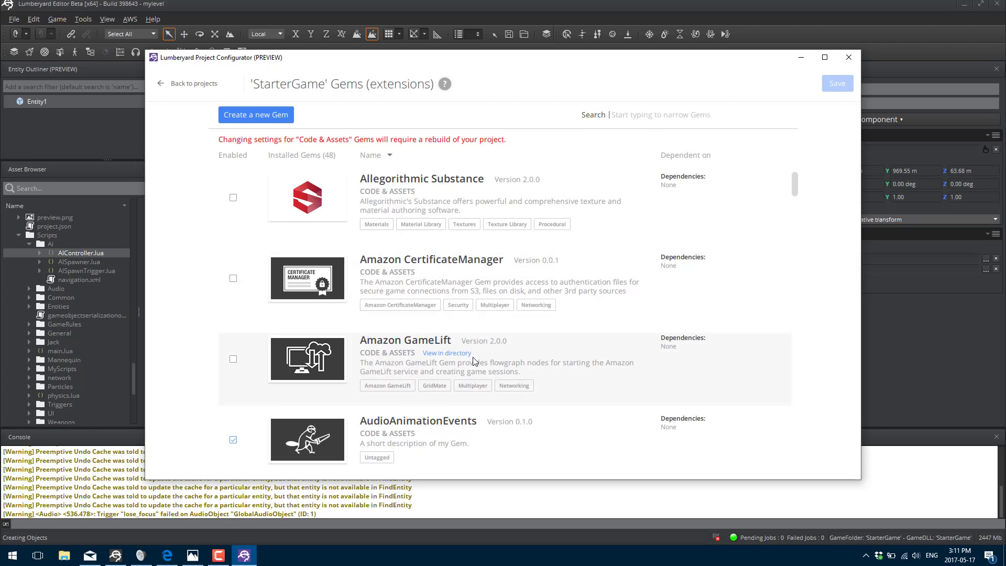
Step: Examine the installed StarterGame Gems from Amazon CertificateManager down to Video Playback without changing any, and return to the project list
scroll(475, 361, "down", 2)
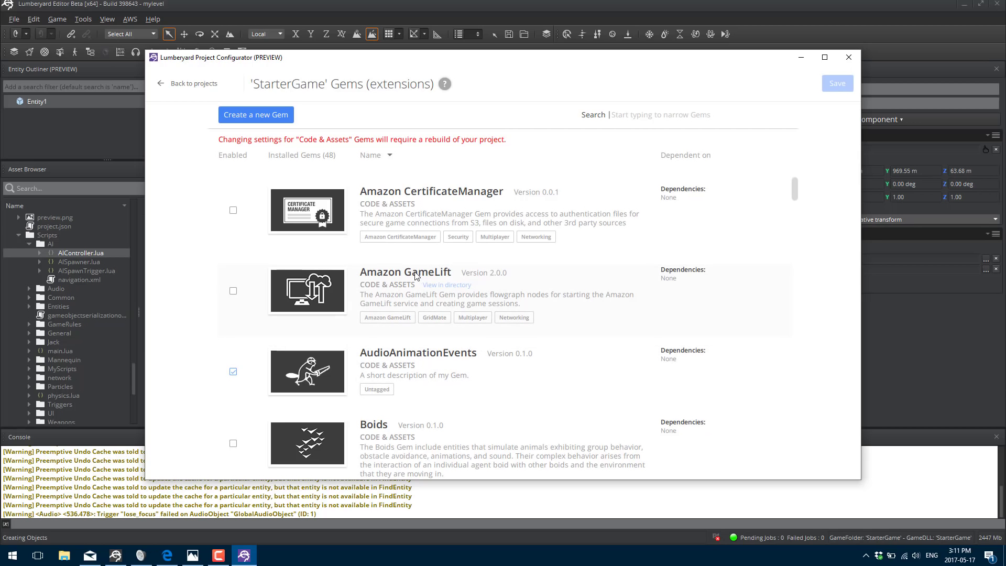
scroll(392, 303, "down", 5)
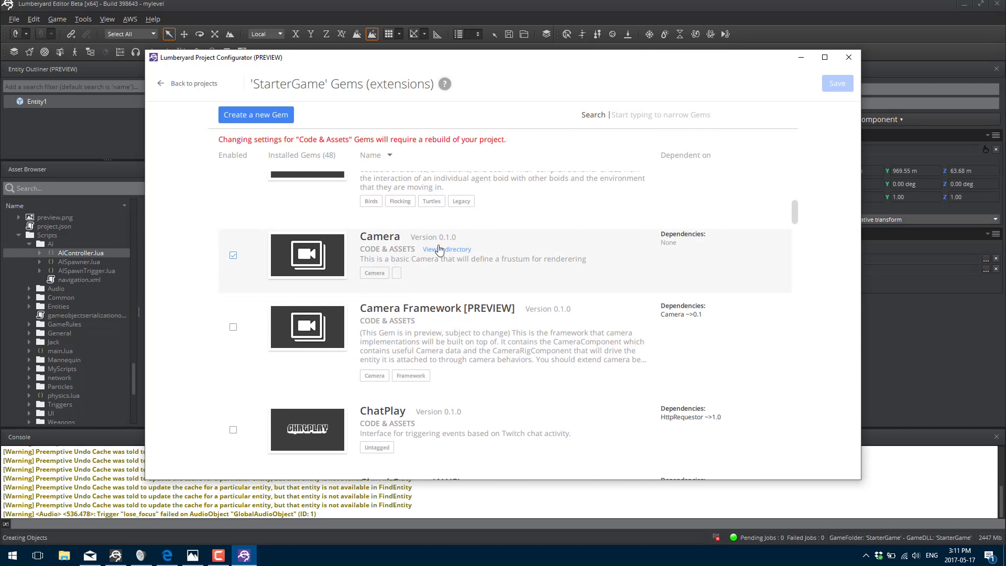
scroll(461, 288, "down", 1)
scroll(455, 287, "down", 3)
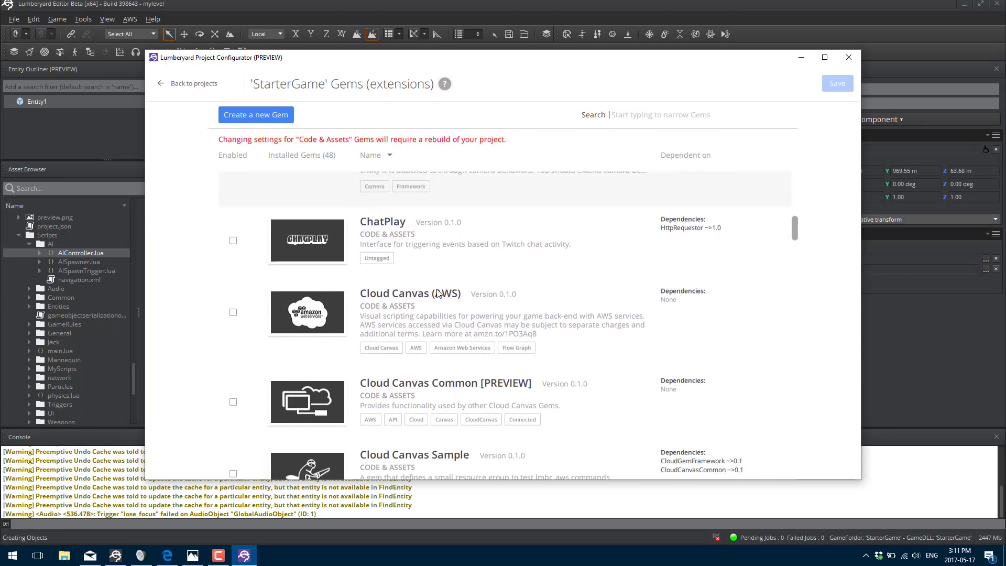
scroll(431, 299, "down", 6)
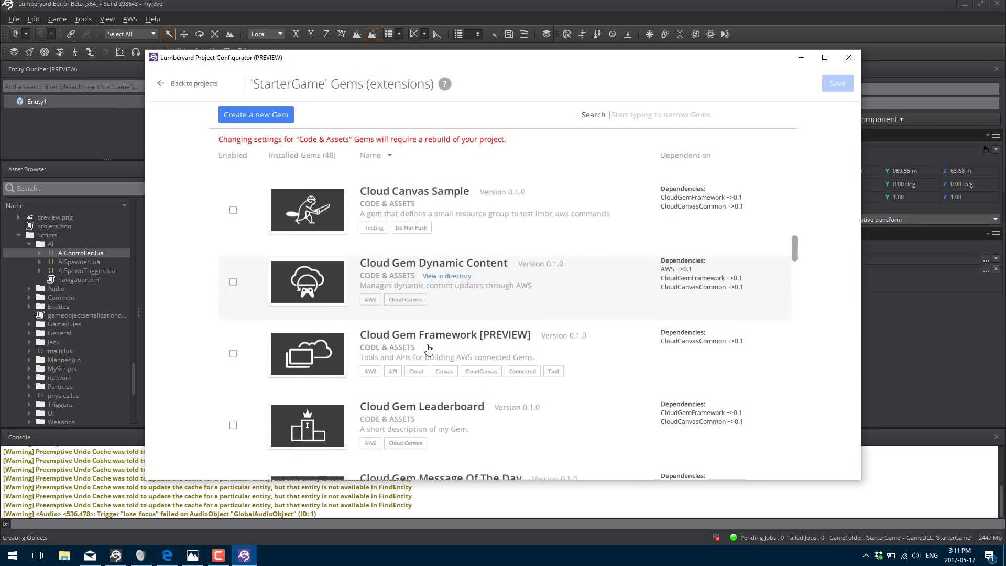
scroll(429, 342, "down", 1)
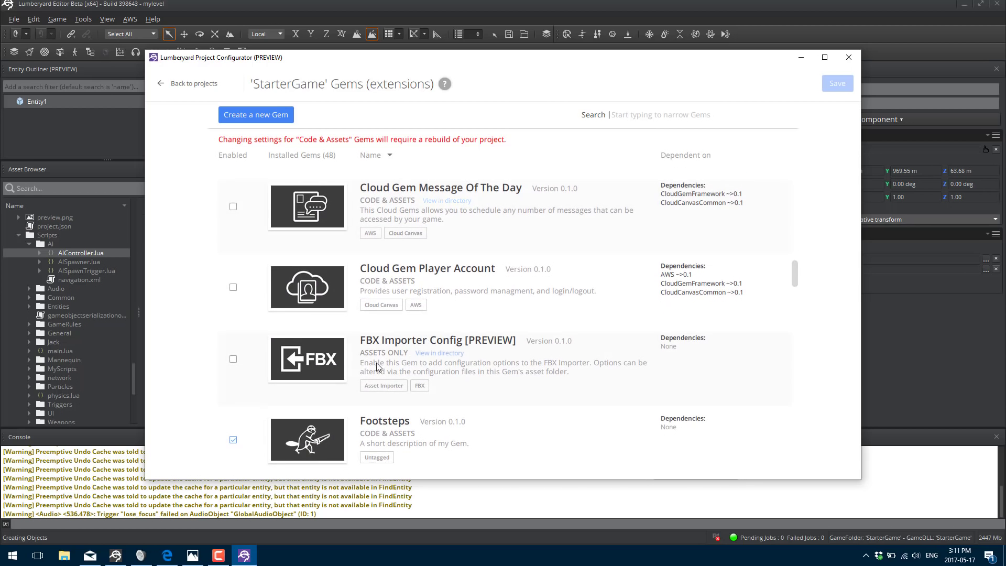
scroll(464, 354, "down", 2)
scroll(467, 354, "down", 3)
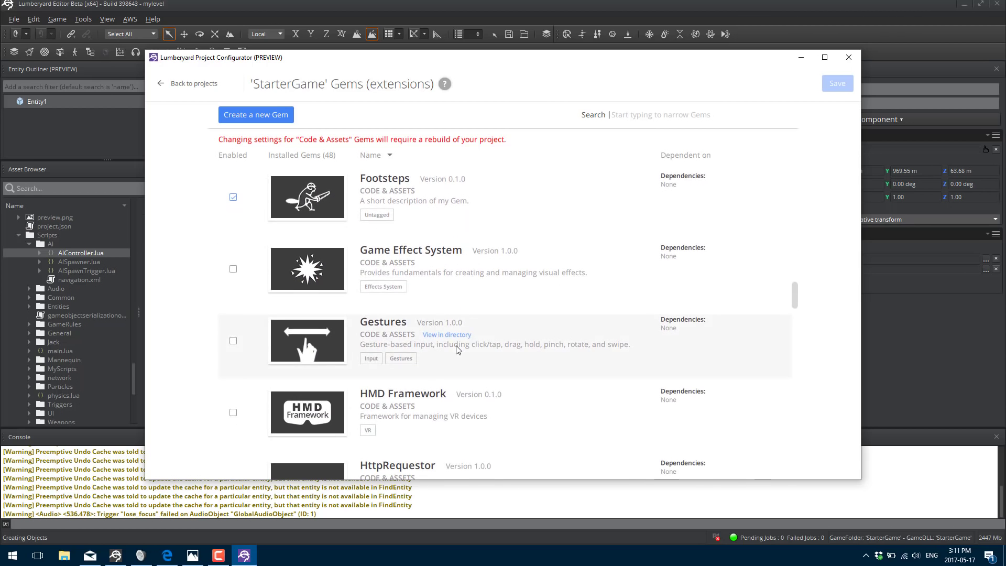
scroll(457, 350, "down", 3)
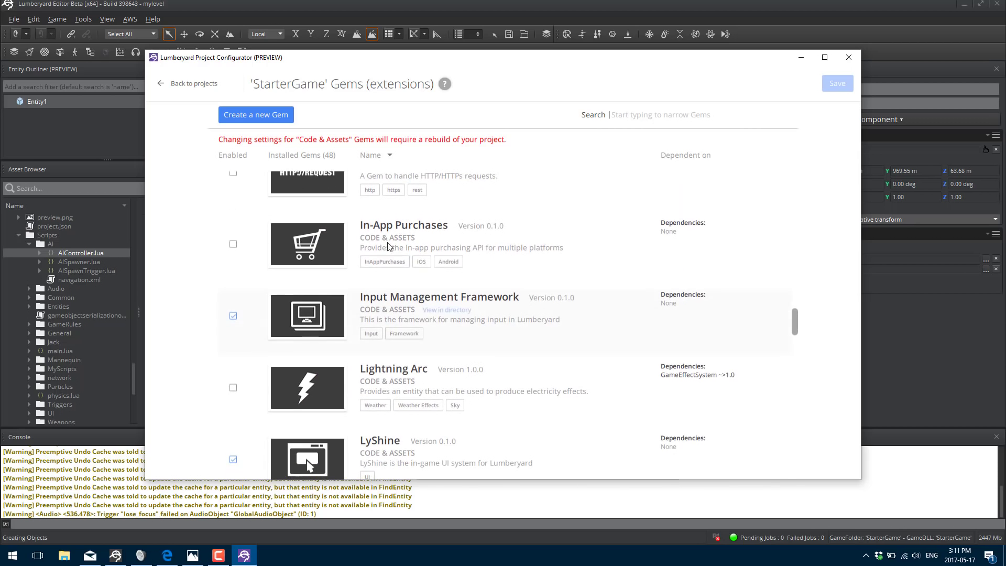
scroll(479, 307, "down", 5)
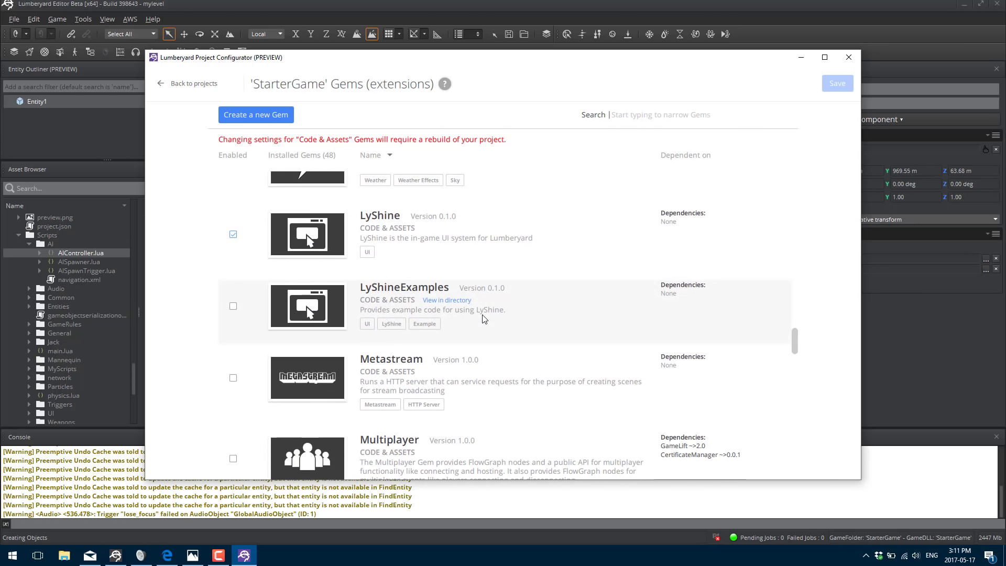
scroll(474, 316, "down", 3)
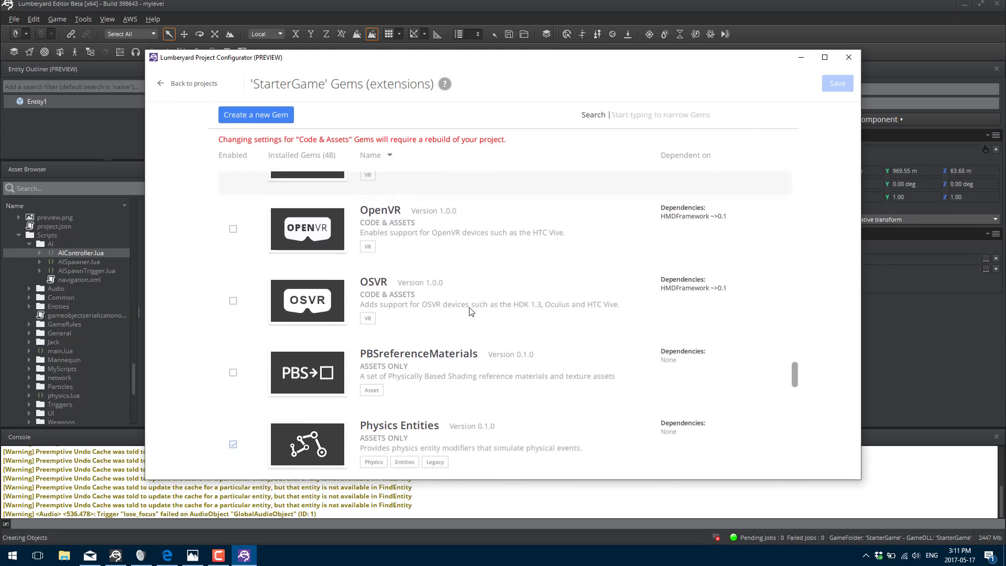
scroll(414, 268, "up", 2)
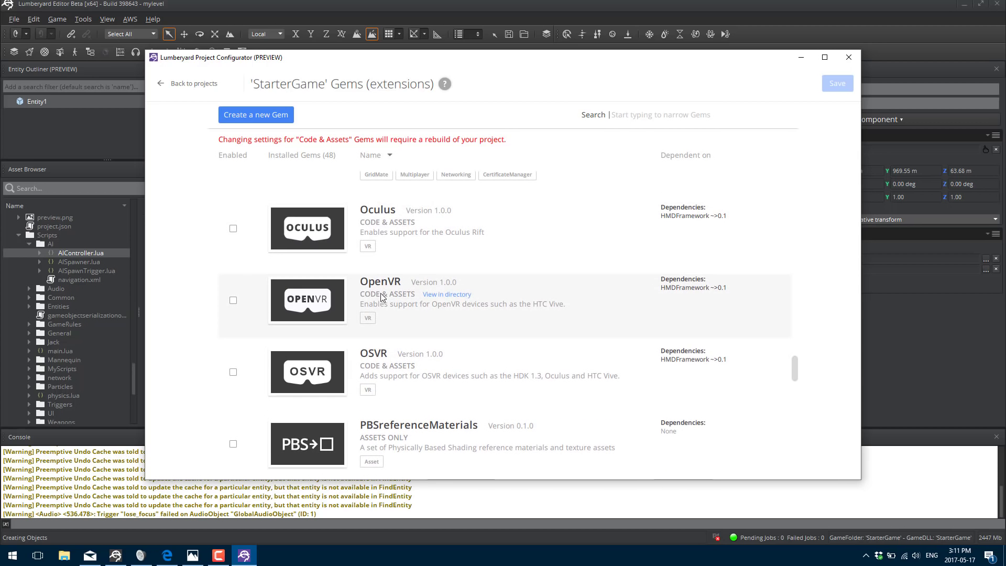
scroll(441, 358, "down", 4)
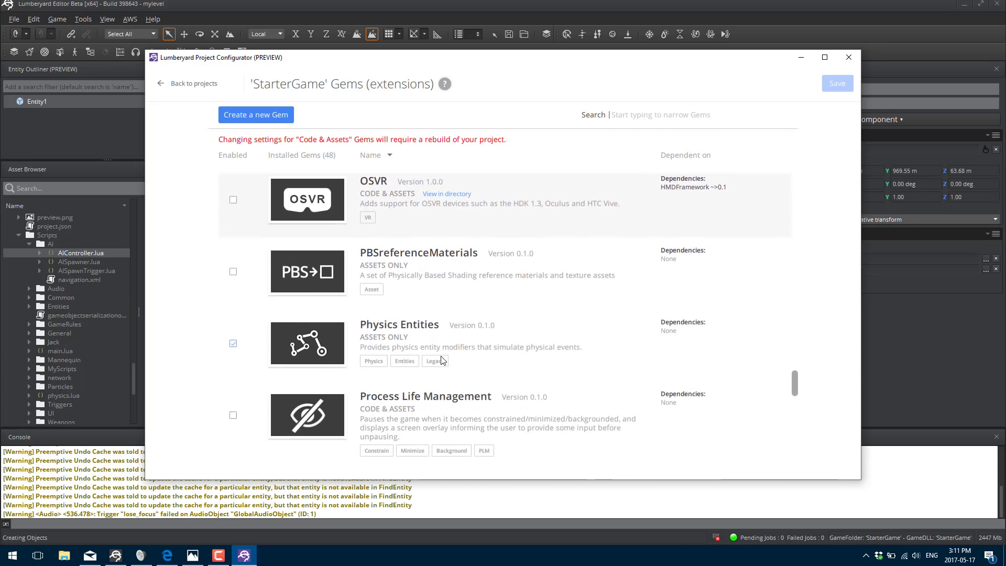
scroll(442, 359, "down", 4)
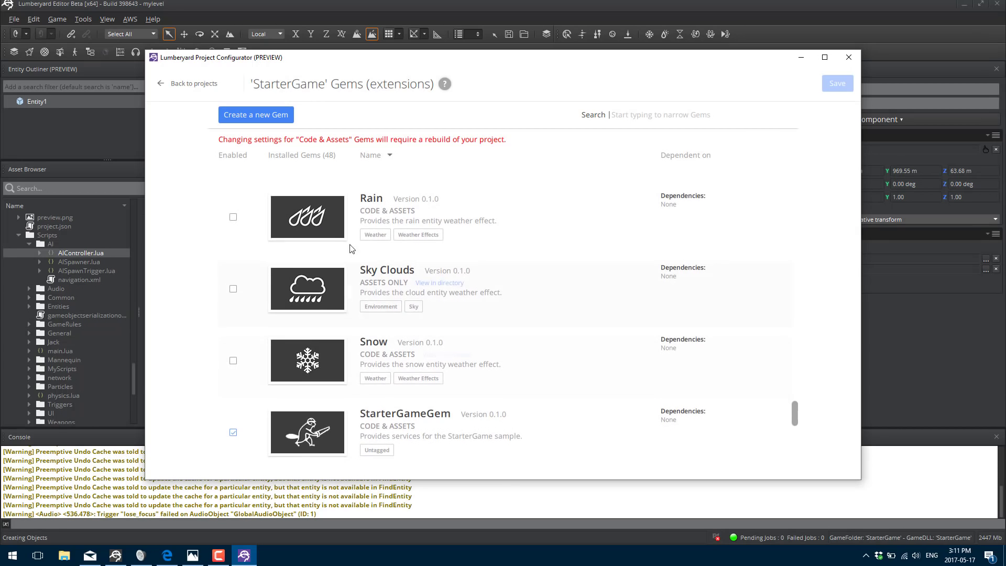
scroll(548, 257, "down", 4)
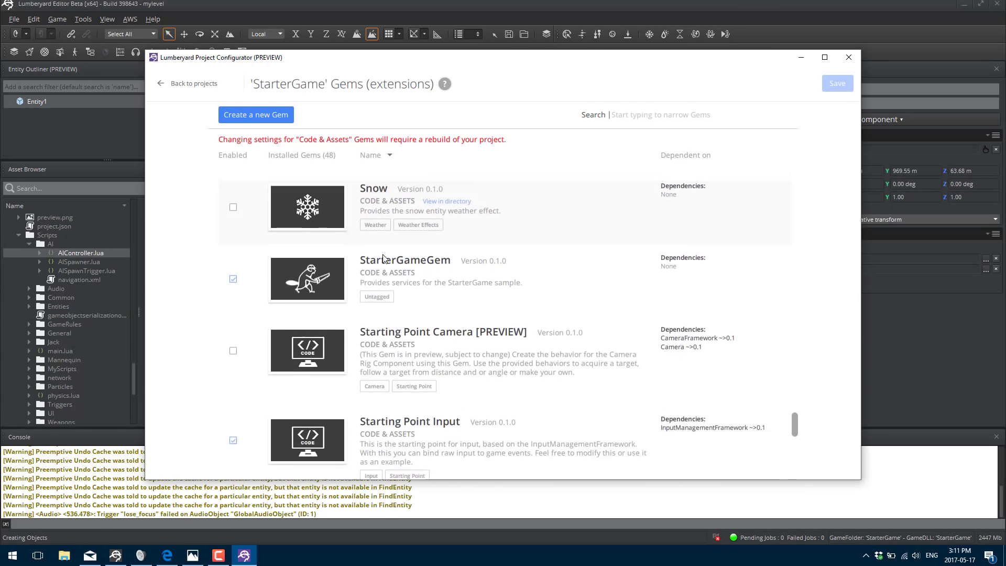
scroll(549, 257, "down", 8)
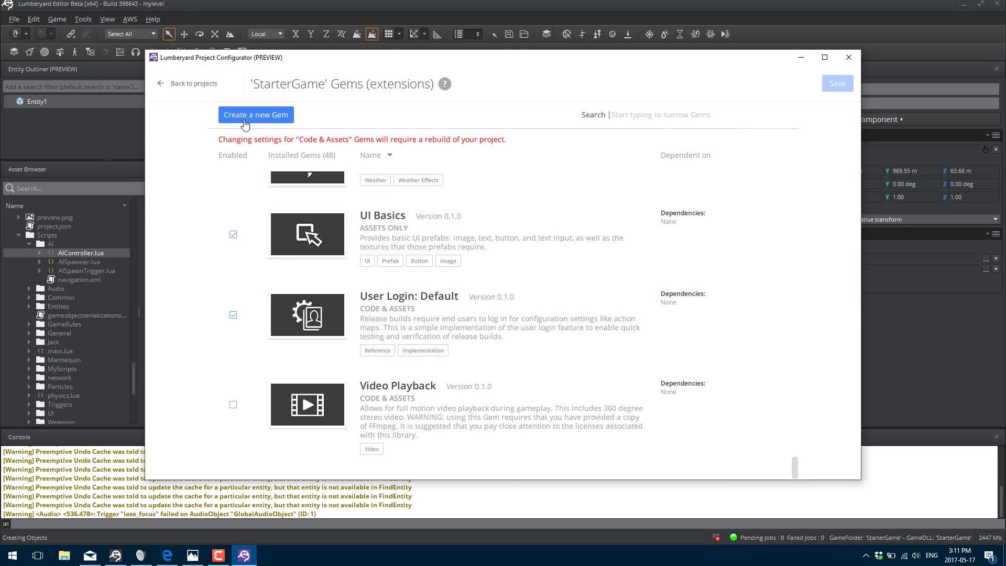
left_click(177, 84)
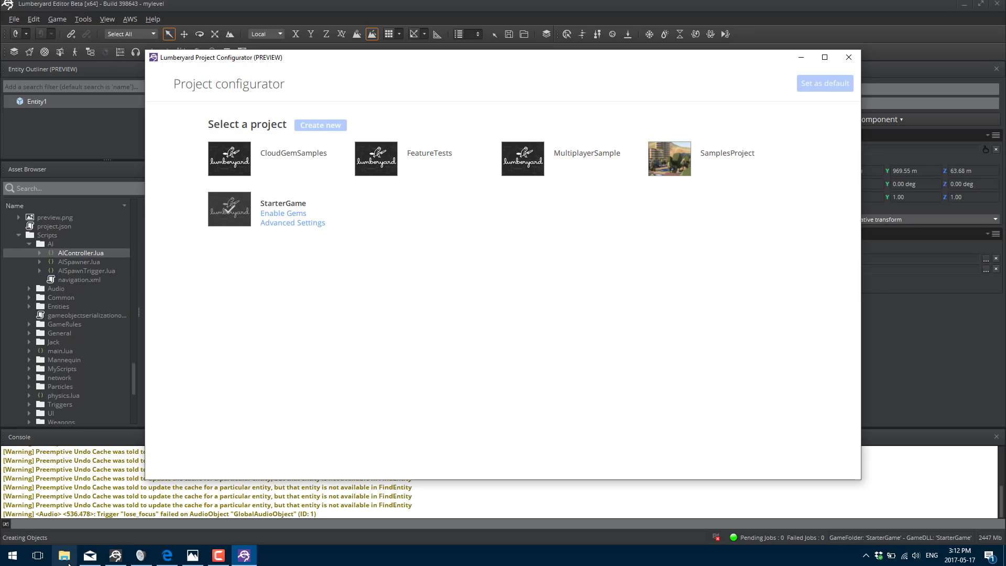
Step: Switch to File Explorer, maximize its window, and browse to the Lumberyard installation folder D:\dev\Lumberyard\1.9.0.1
left_click(64, 556)
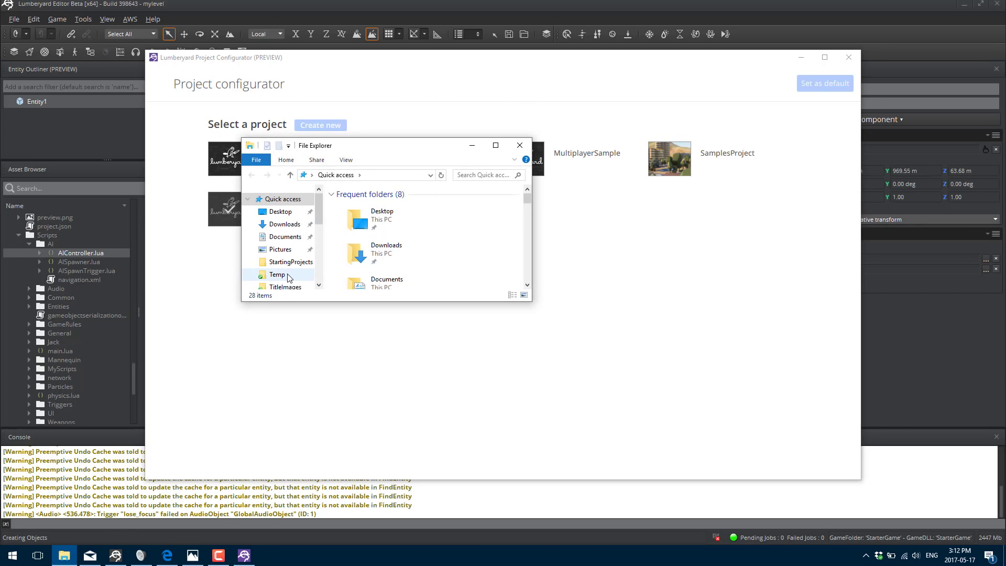
scroll(330, 257, "down", 5)
scroll(331, 259, "up", 4)
scroll(315, 251, "down", 5)
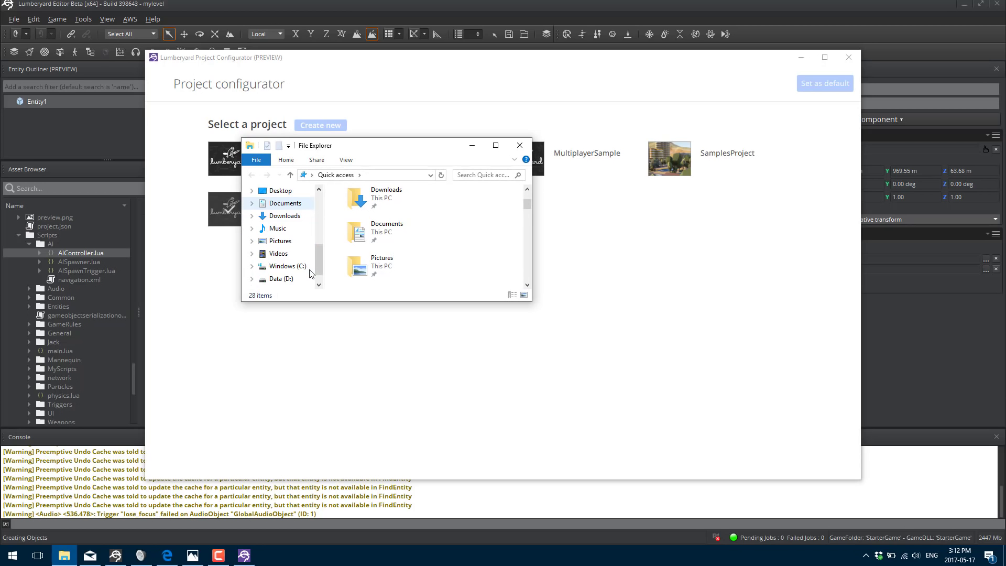
left_click(281, 279)
double_click(356, 217)
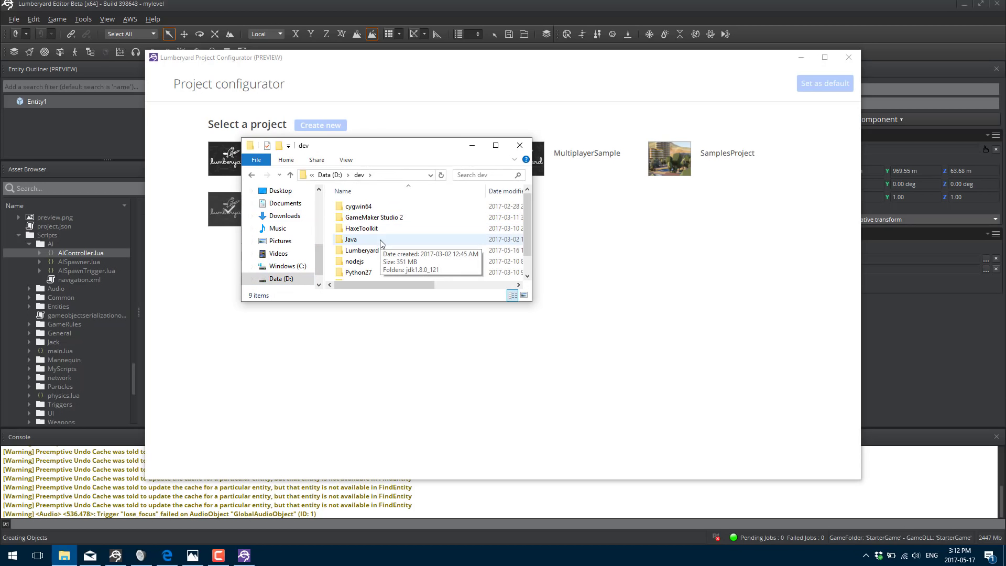
double_click(370, 250)
double_click(400, 151)
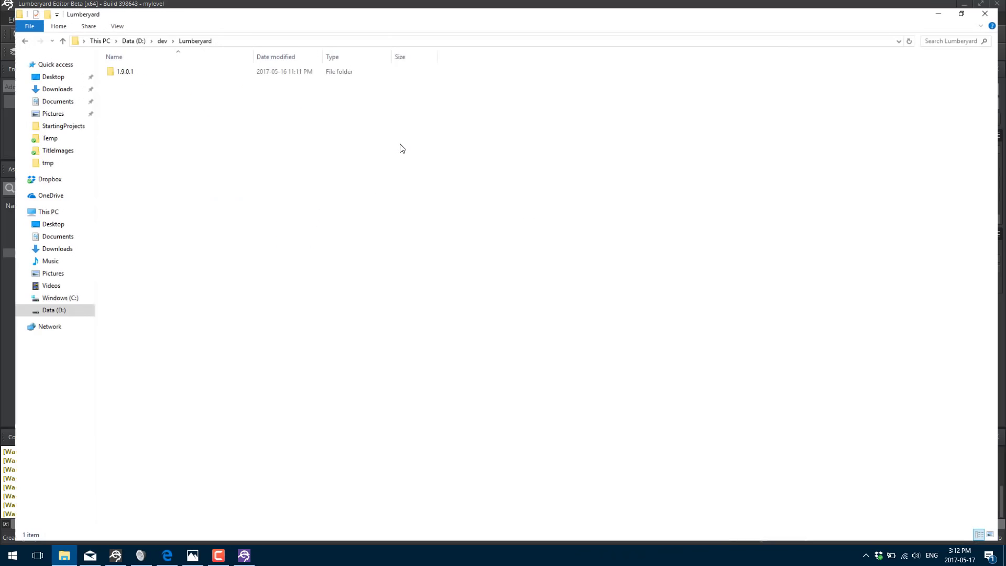
double_click(116, 66)
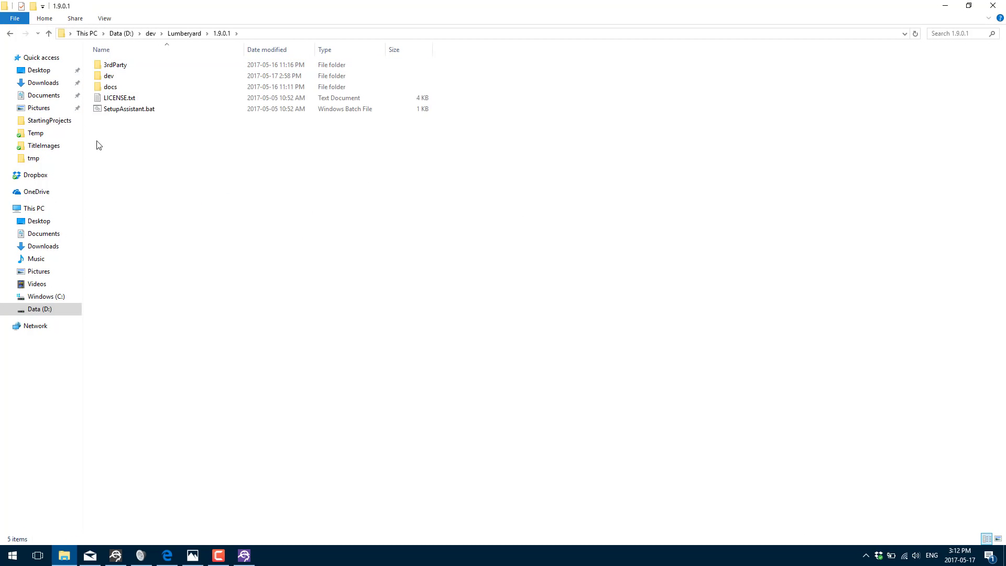
Step: Open the lumberyard-1.9-399727-pc-startergame folder in Downloads and select its dev folder
left_click(42, 83)
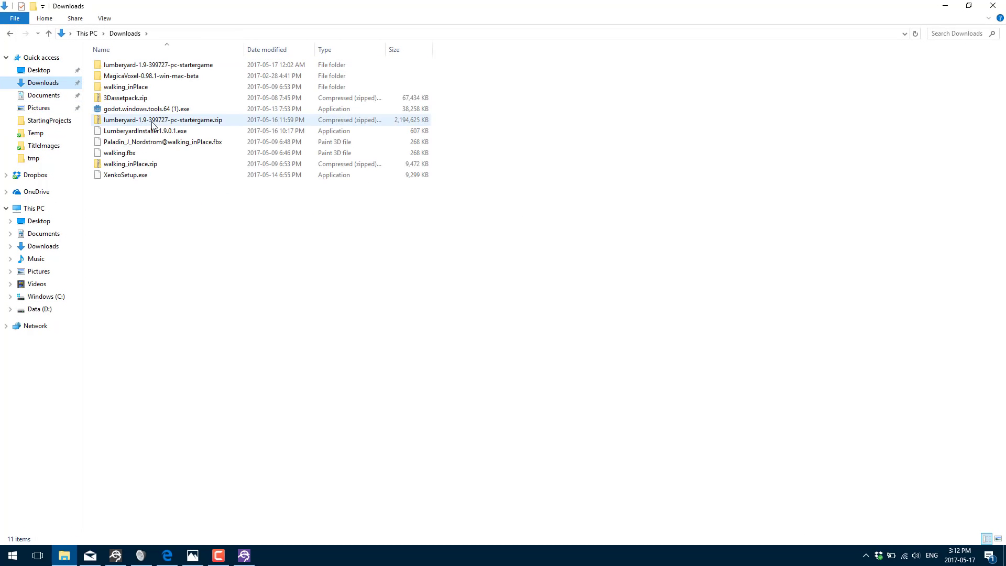
double_click(143, 70)
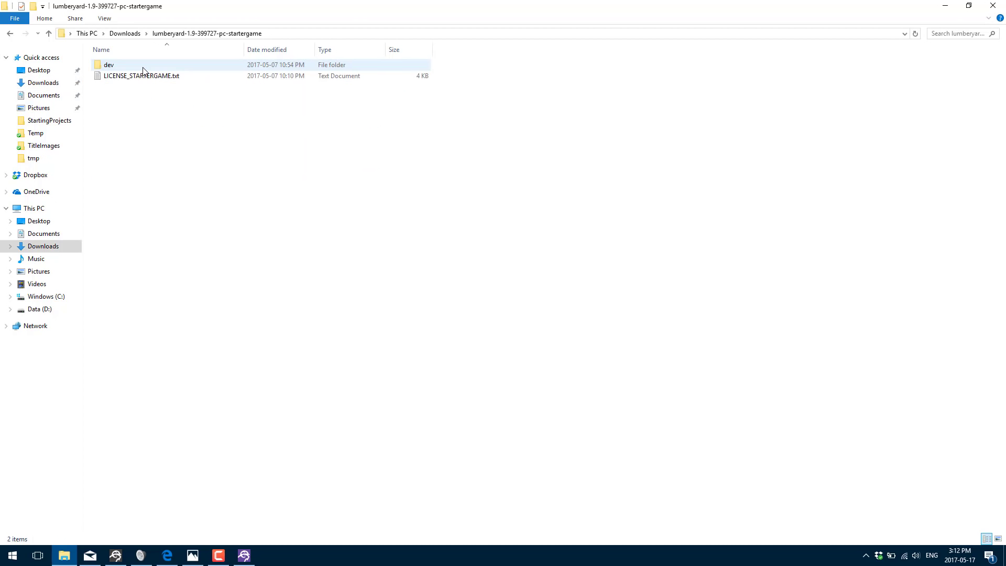
left_click(104, 69)
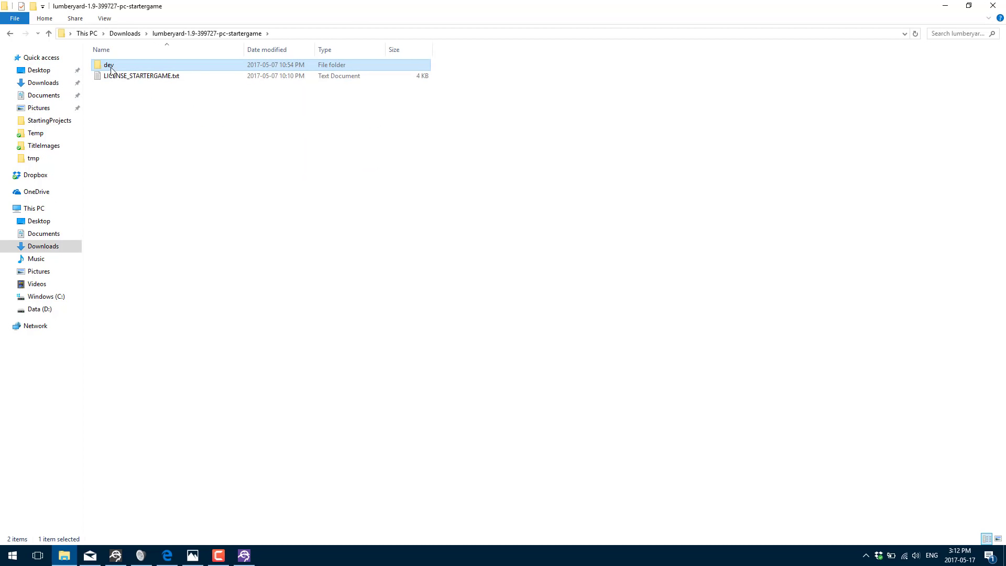
Step: Return to the 1.9.0.1 folder, open its dev subfolder, and select the StarterGame folder
key("alt+Left")
key("alt+Left")
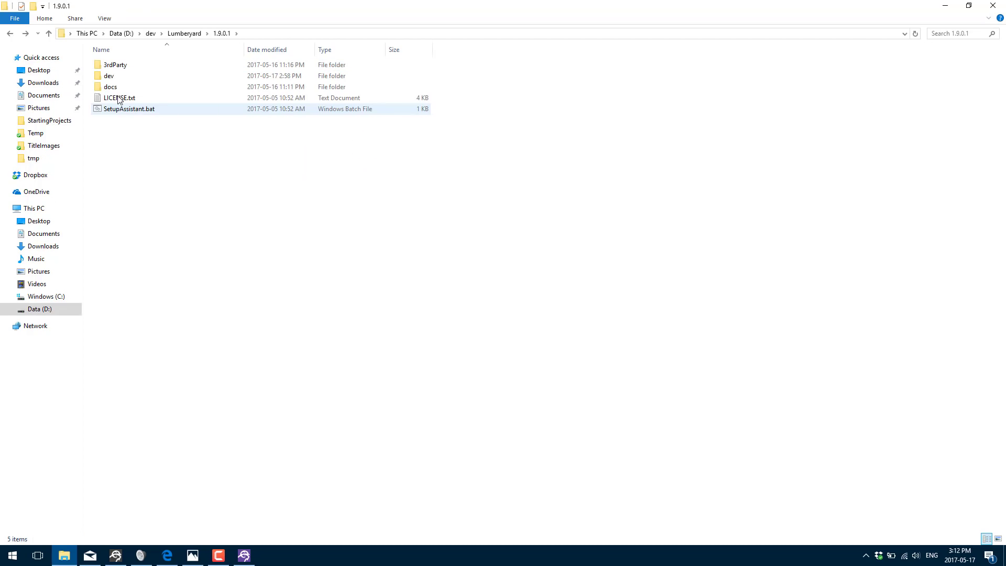
double_click(111, 77)
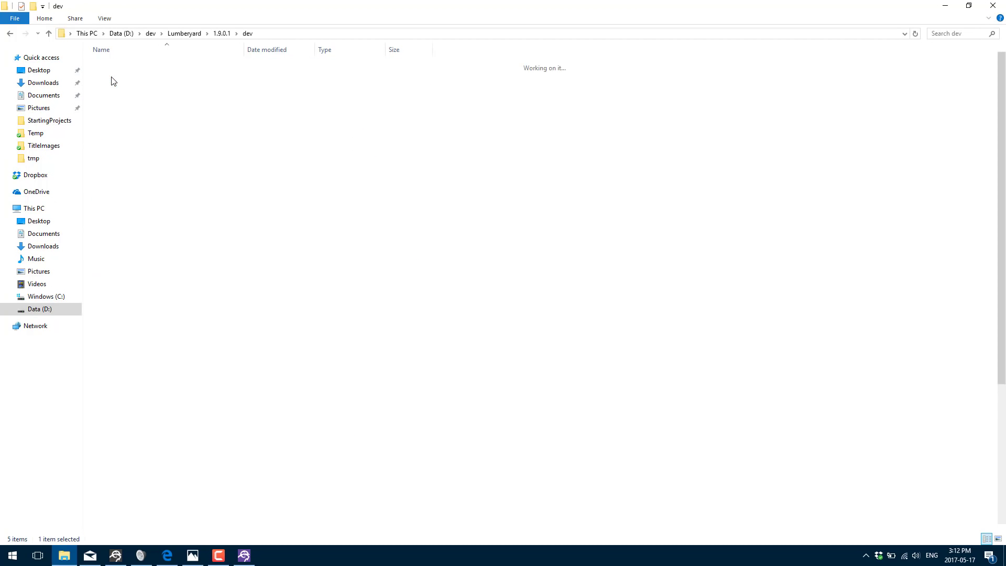
left_click(131, 241)
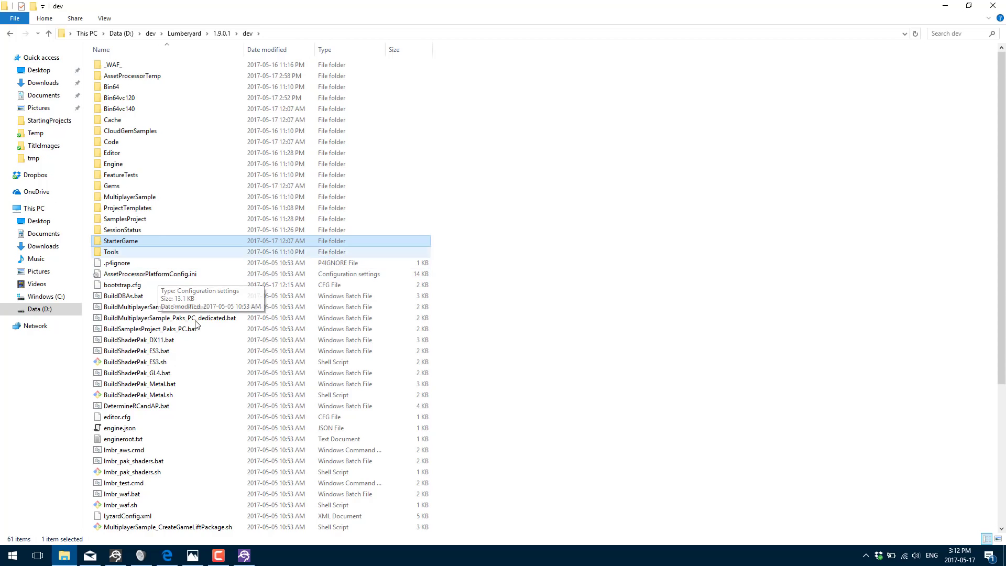
Step: Close the Project Configurator and switch back to the Lumberyard Editor with the static mesh picker
left_click(244, 556)
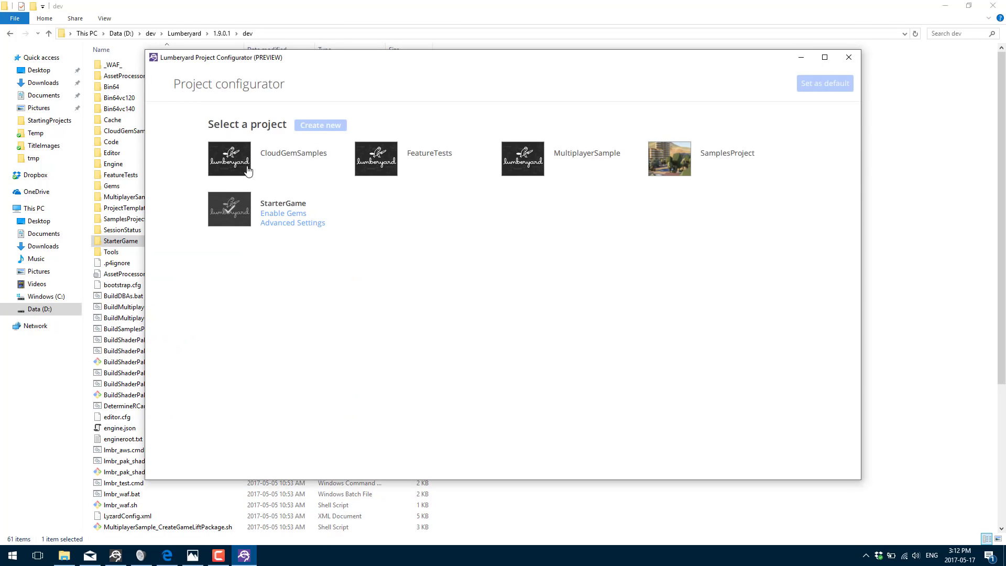
left_click(849, 57)
left_click(116, 555)
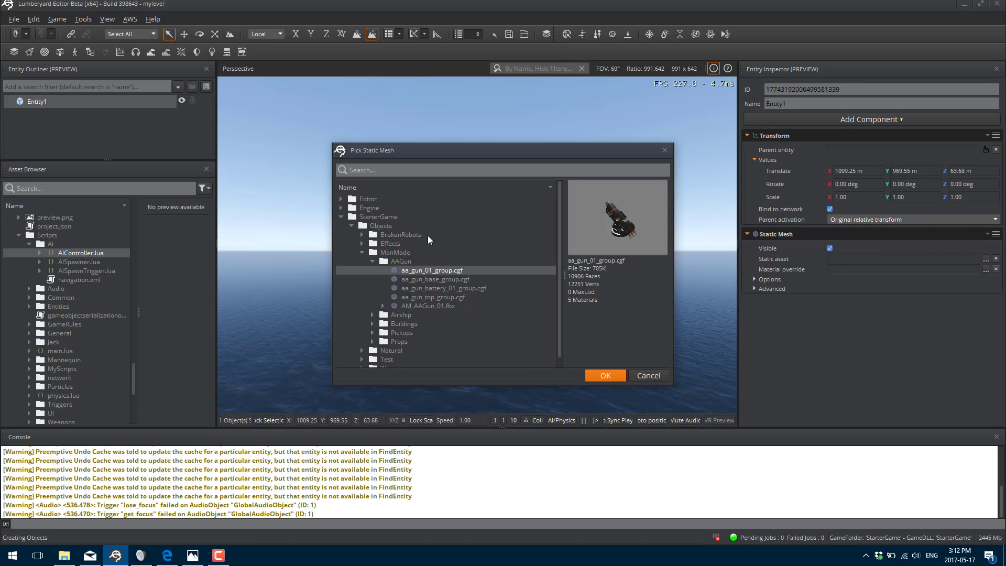
Step: Open the StarterGame folder in File Explorer to view its subfolders, and return to the Lumberyard Editor's static mesh picker
left_click(361, 219)
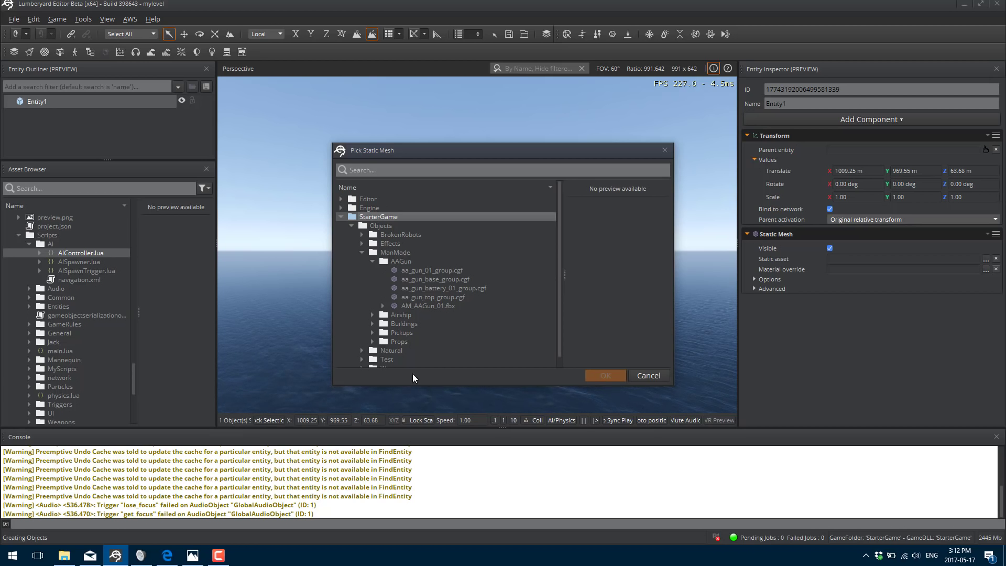
left_click(62, 557)
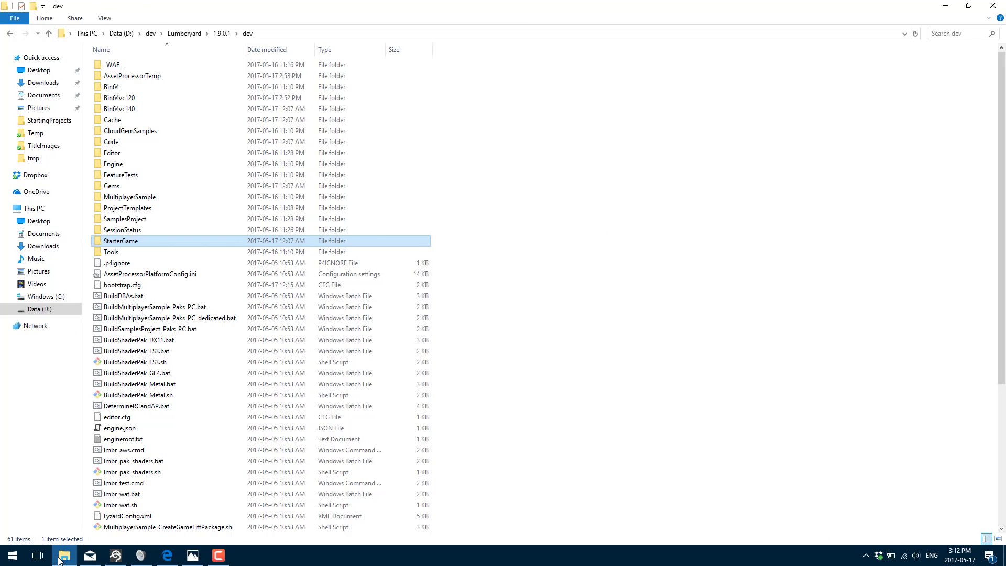
double_click(136, 241)
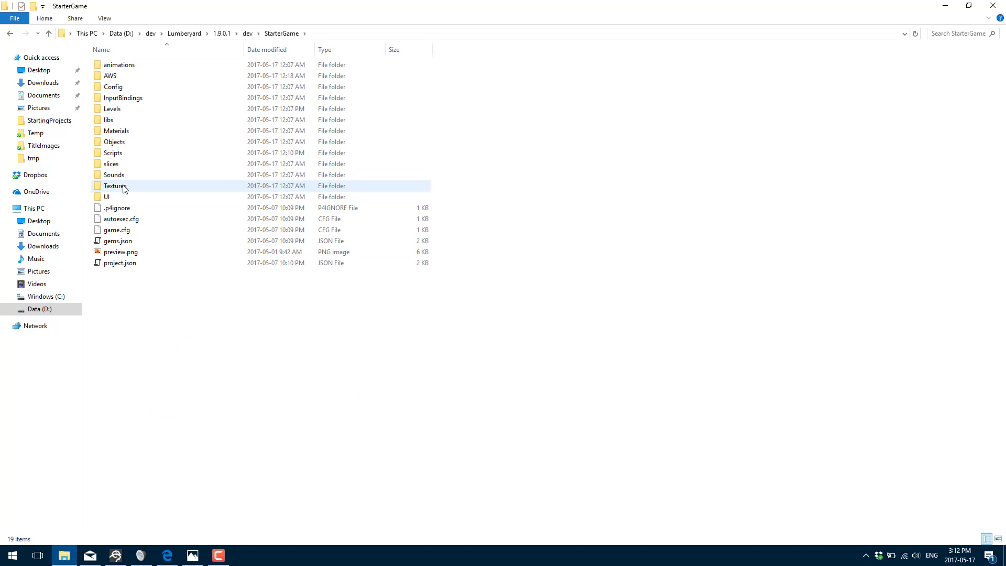
left_click(115, 556)
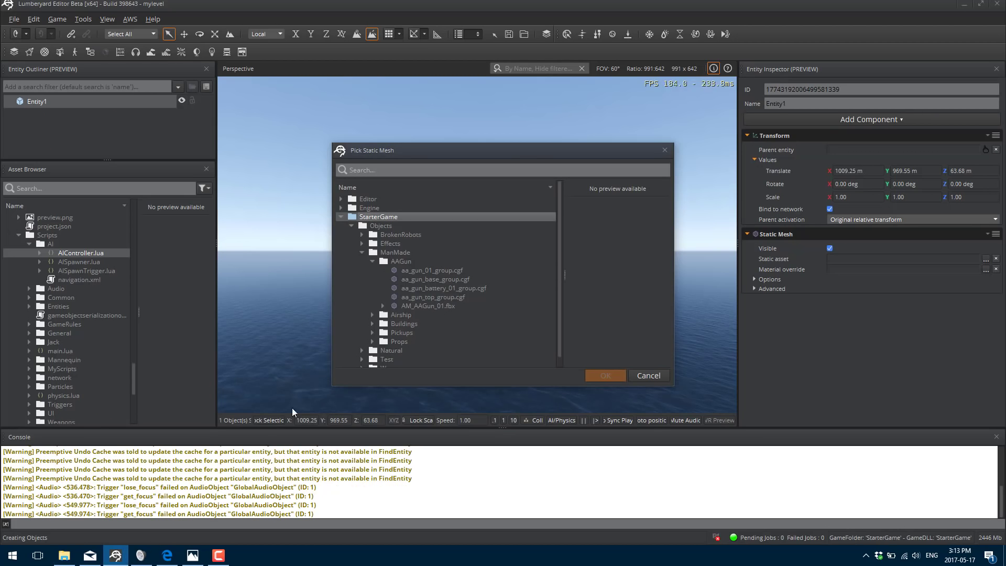
Step: Assign rifle_mesh.cgf from StarterGame's Objects/Weapons/Rifle folder as the static asset of Entity1
scroll(409, 354, "down", 1)
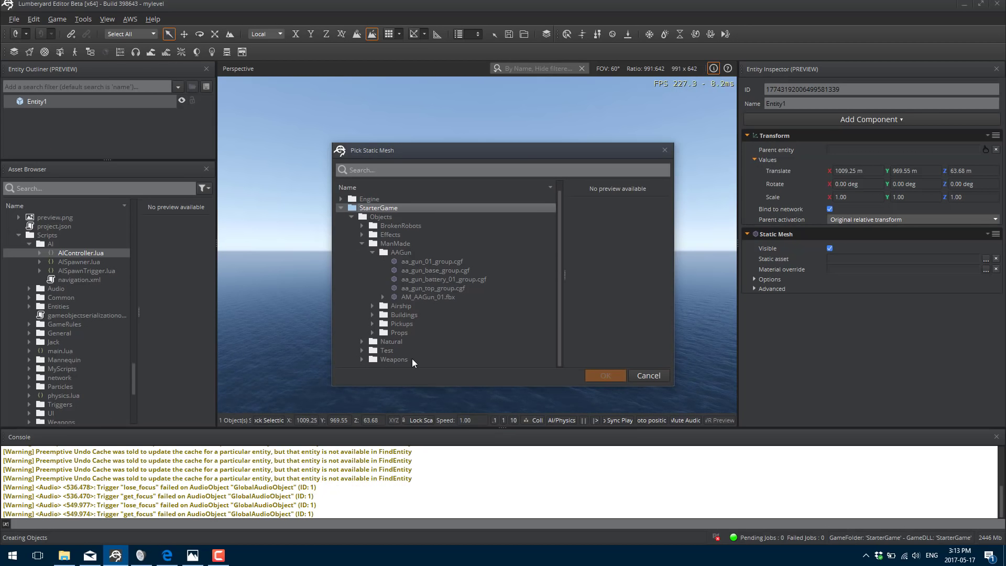
left_click(362, 244)
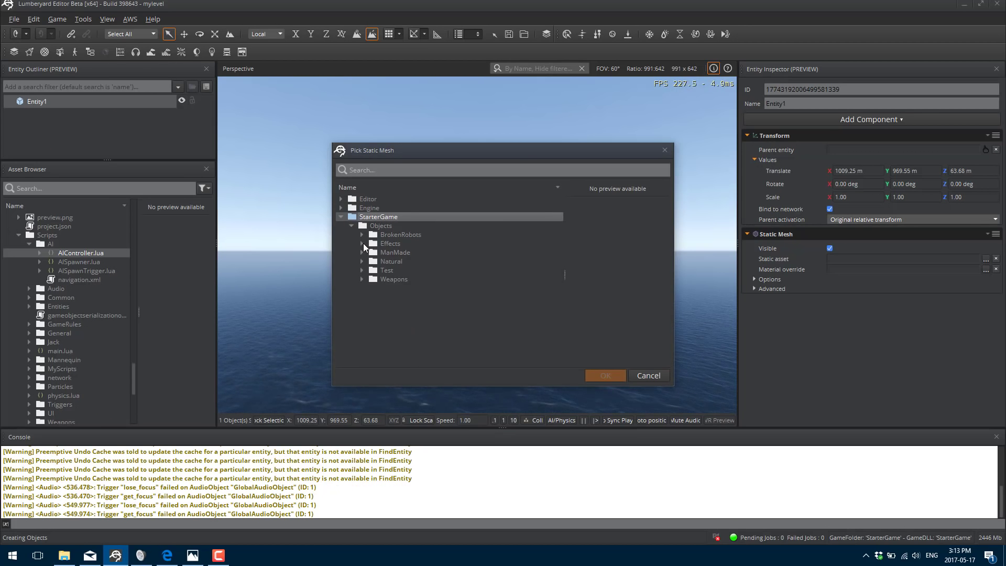
left_click(351, 226)
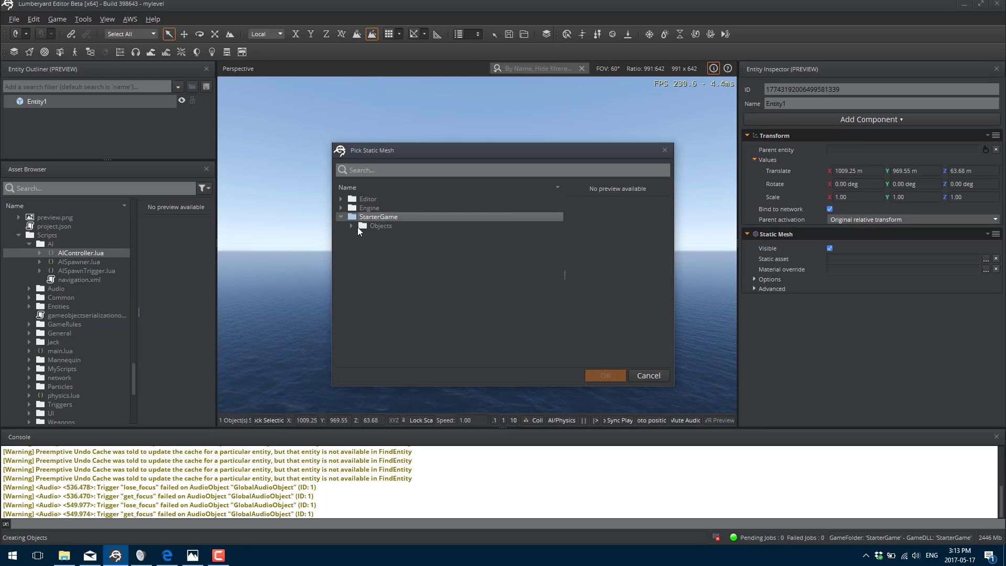
left_click(351, 226)
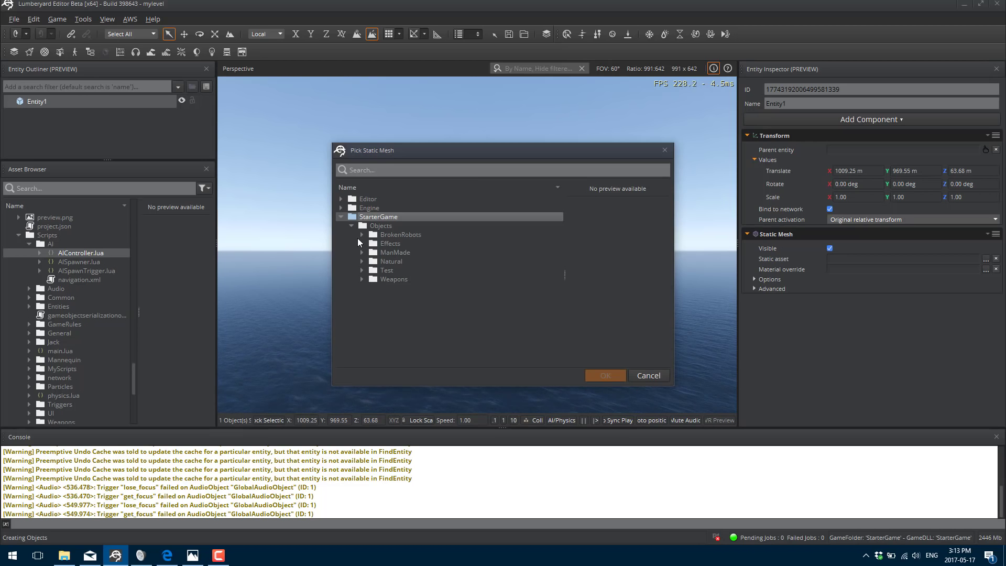
left_click(362, 279)
left_click(373, 287)
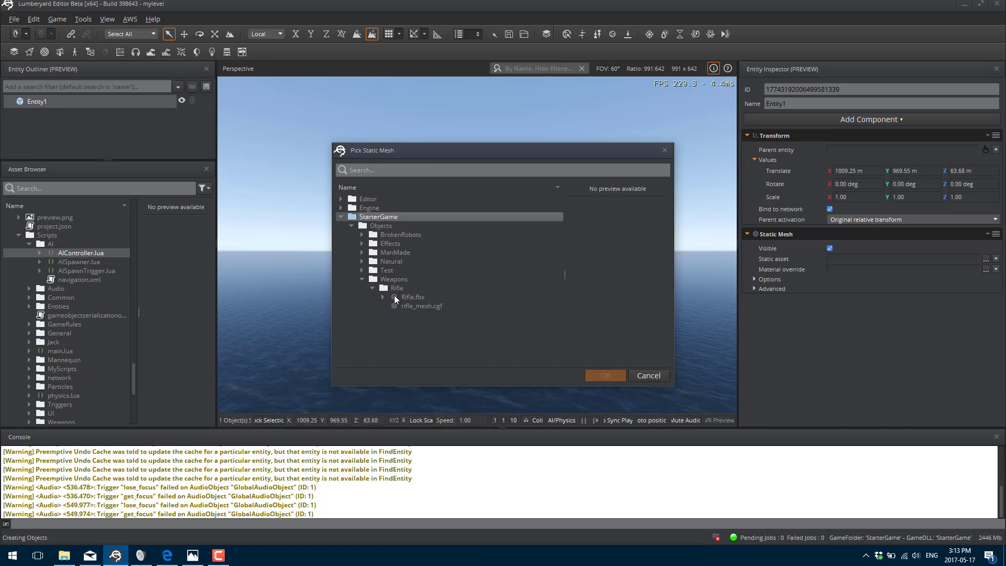
left_click(412, 298)
left_click(414, 304)
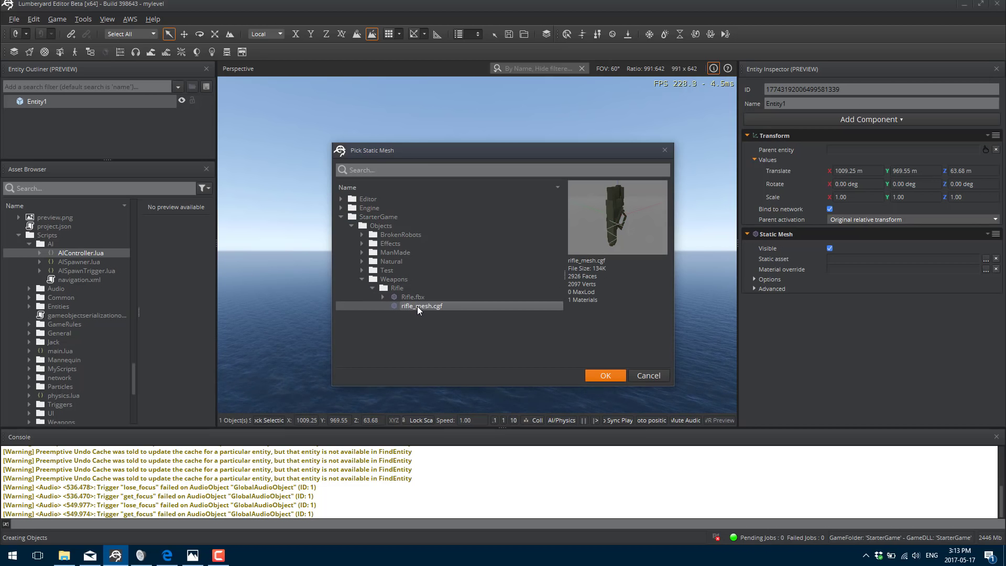
double_click(416, 306)
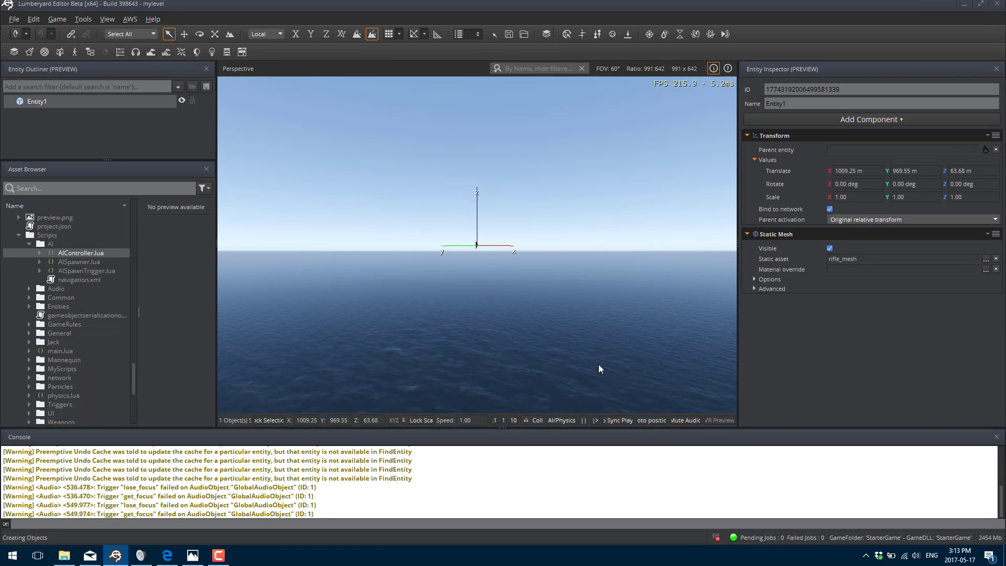
Step: Move Entity1 freehand in the viewport to about X 1009.11 m, Y 969.49 m, Z 63.71 m
scroll(477, 240, "up", 5)
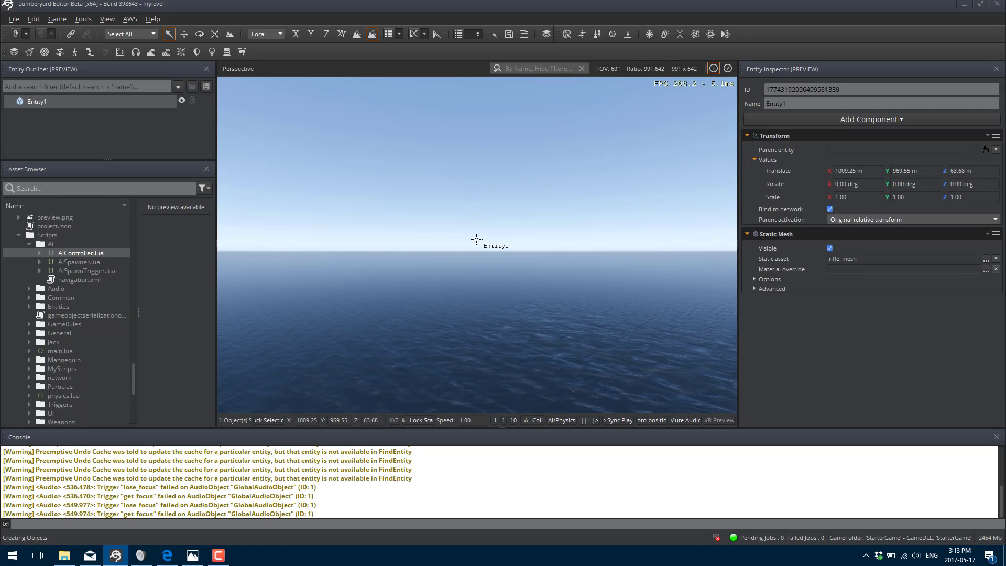
scroll(476, 239, "down", 5)
right_click_drag(590, 240, 495, 233)
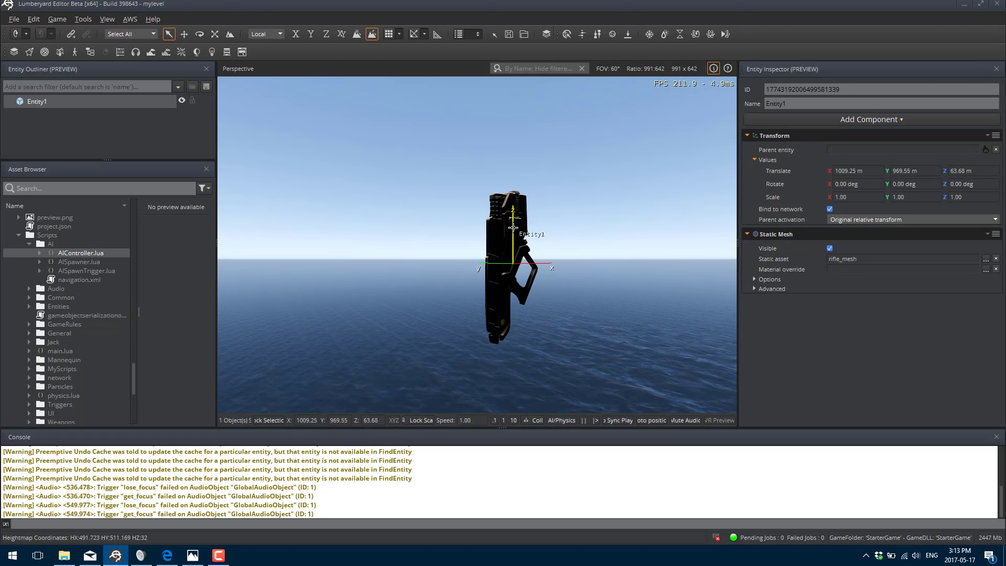
key("1")
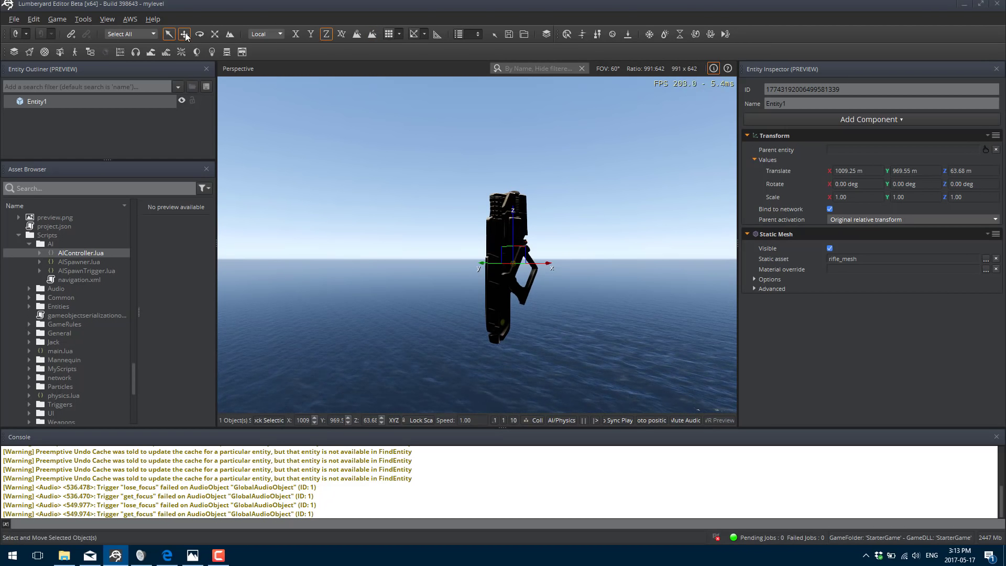
left_click_drag(518, 233, 487, 230)
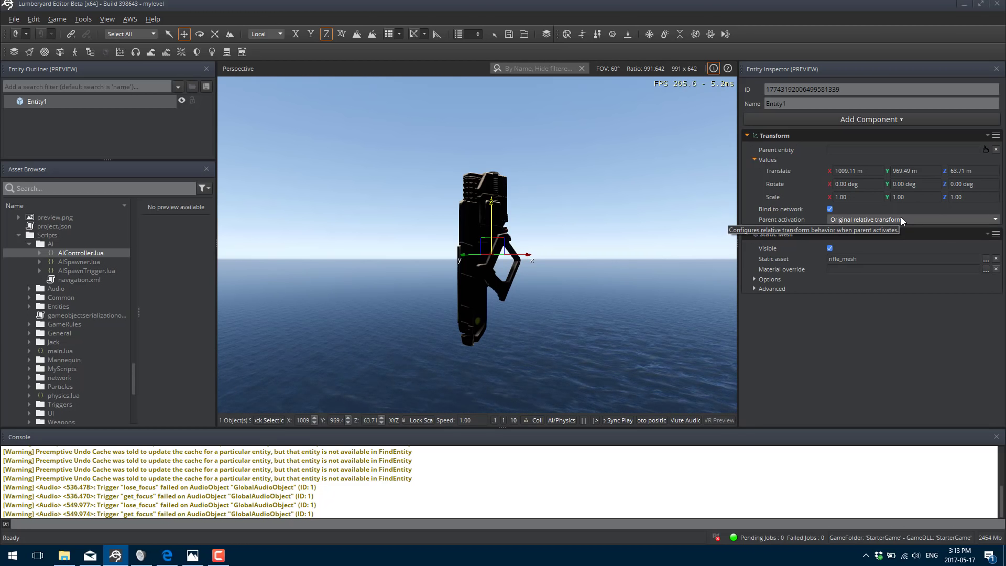
Step: Add a Lua Script component to Entity1 and assign myscript.lua from the MyScripts folder as its script
left_click(874, 122)
scroll(873, 303, "down", 6)
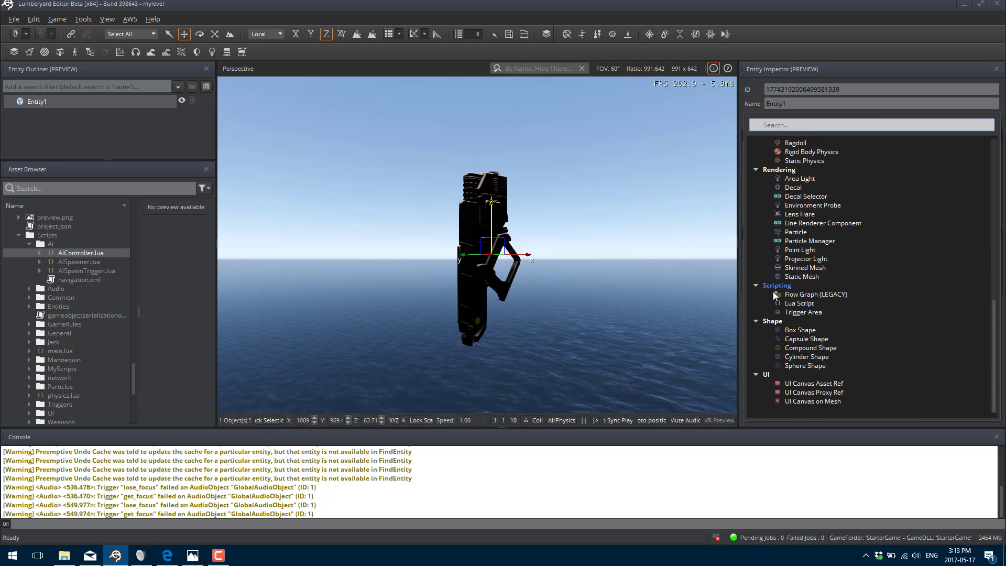
left_click(811, 304)
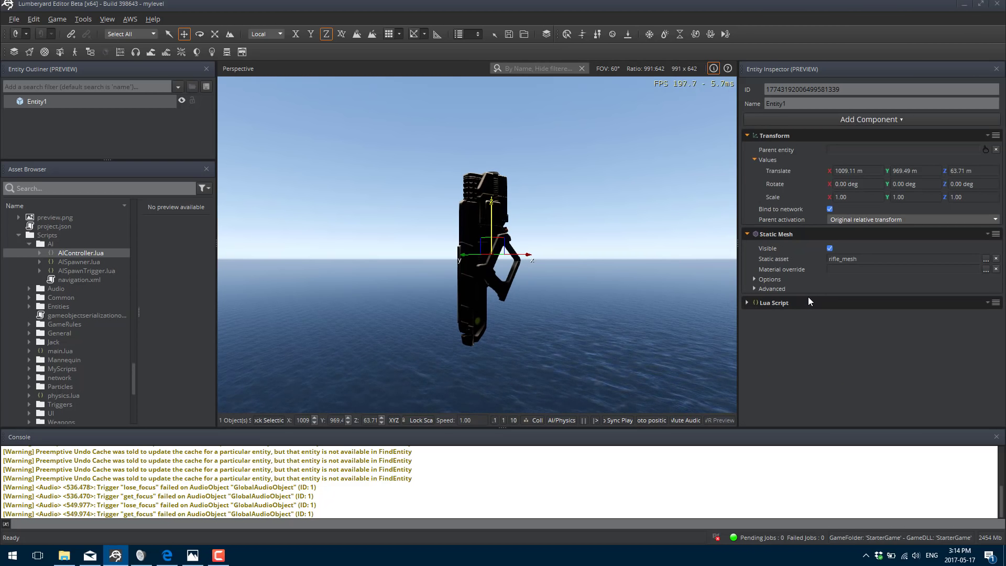
left_click(749, 302)
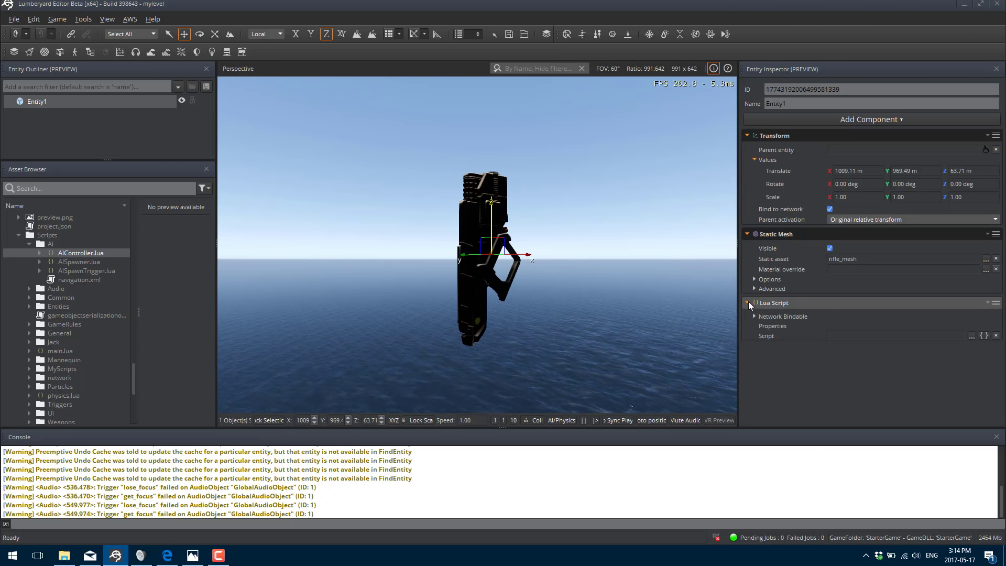
left_click(971, 334)
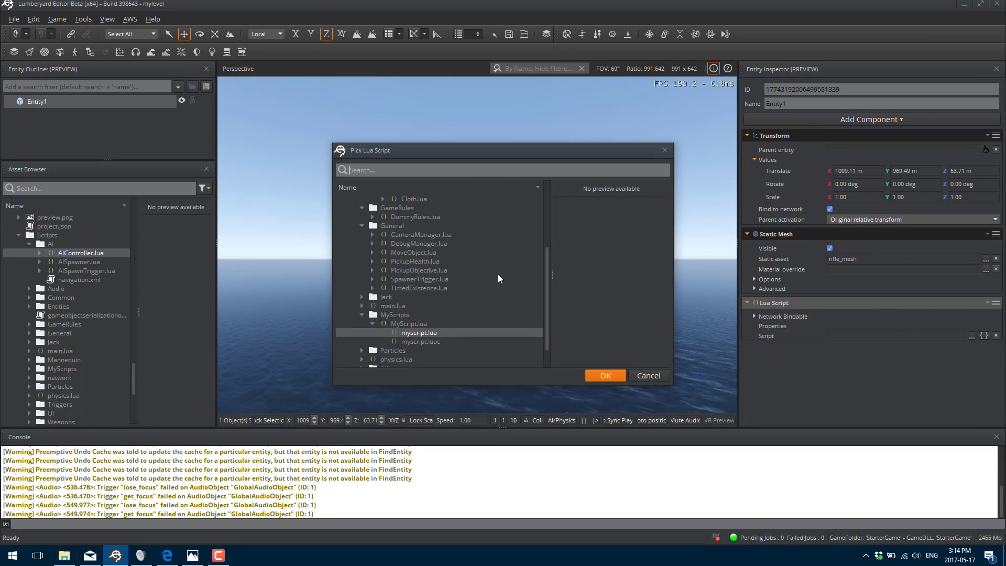
double_click(422, 333)
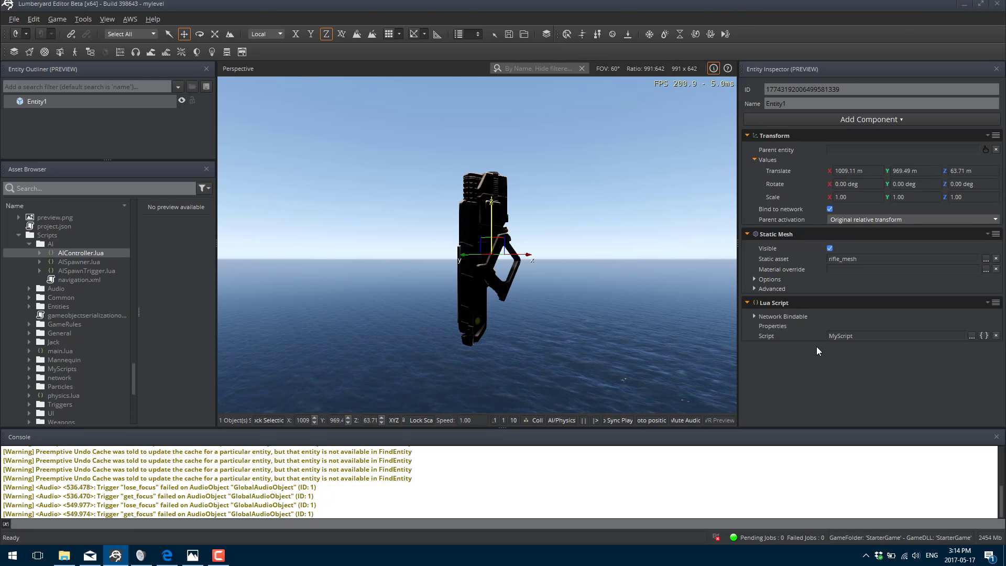
Step: Open the assigned MyScript in the LUA Editor and narrow the Classes Reference pane to widen the code area
left_click(984, 335)
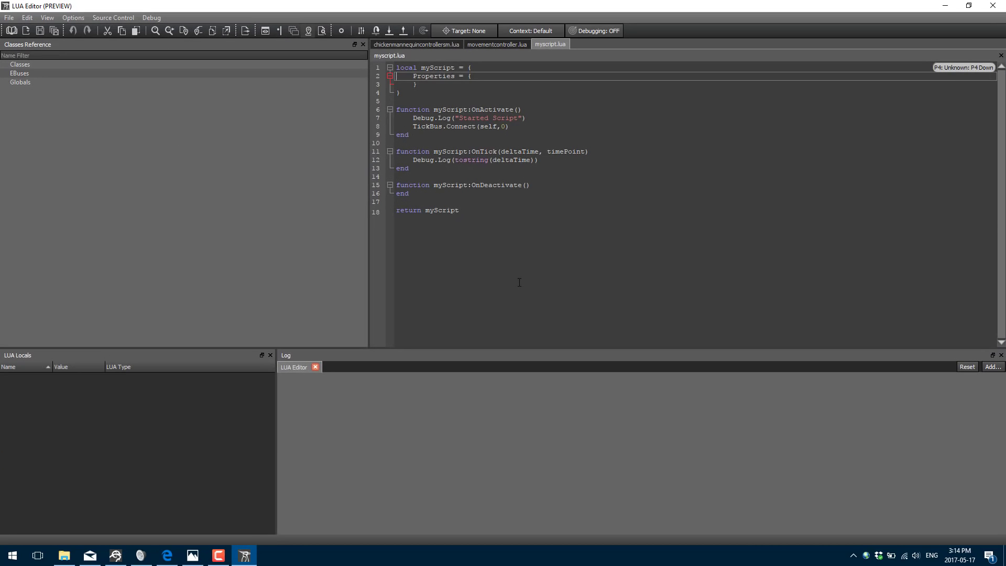
left_click_drag(367, 180, 121, 180)
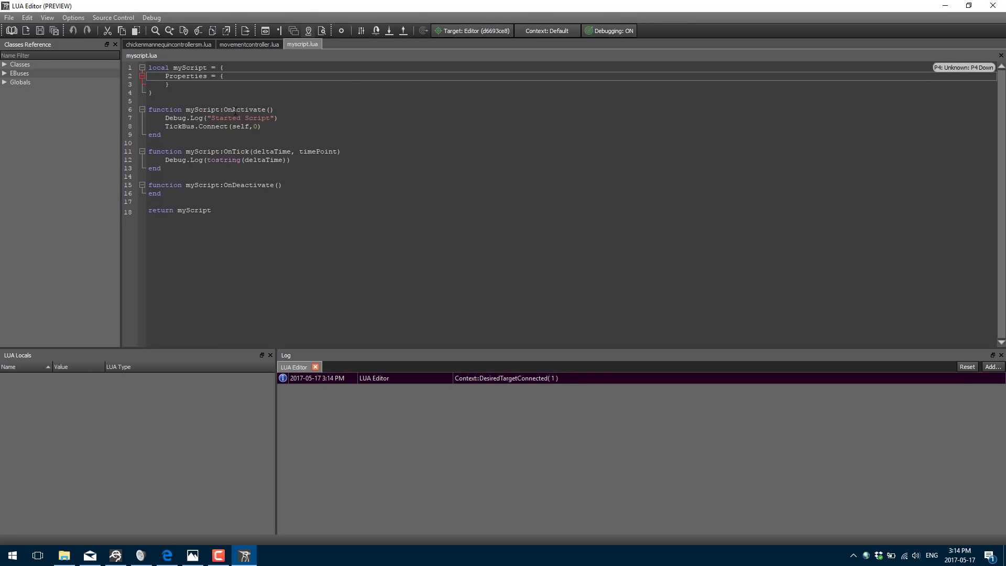
Step: Review the debug target choices and the available editor views, and expand Classes in the Classes Reference
left_click(460, 31)
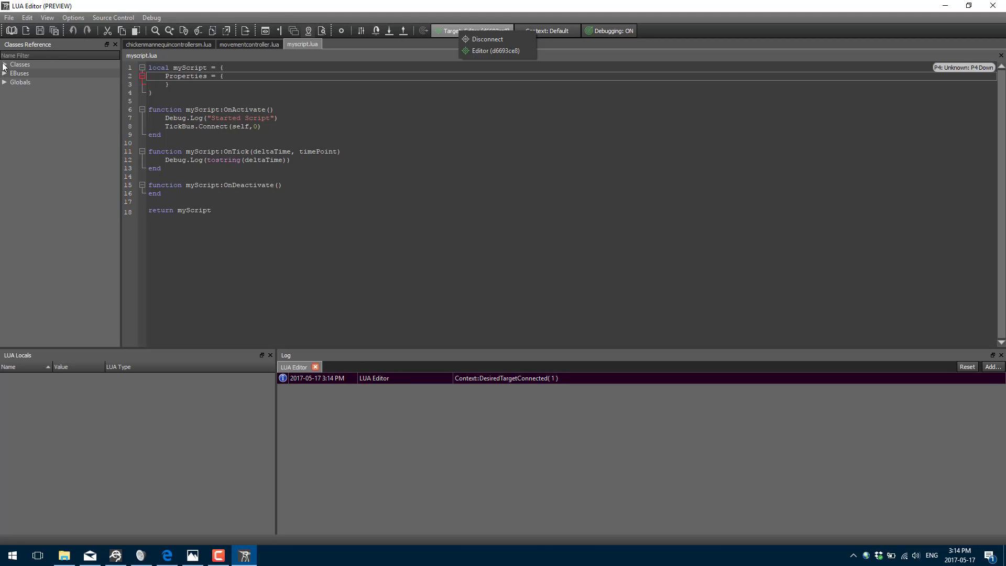
left_click(53, 23)
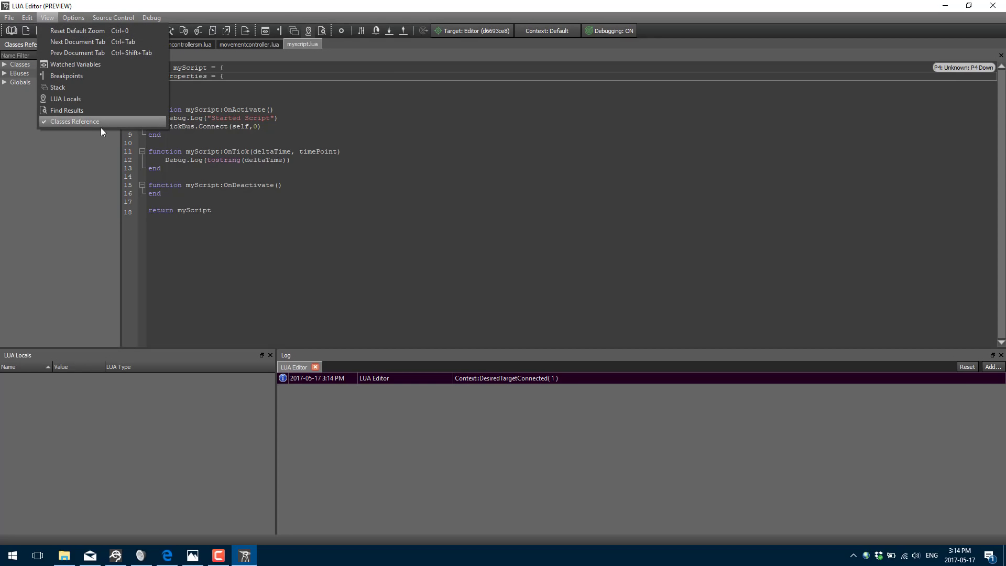
left_click(406, 188)
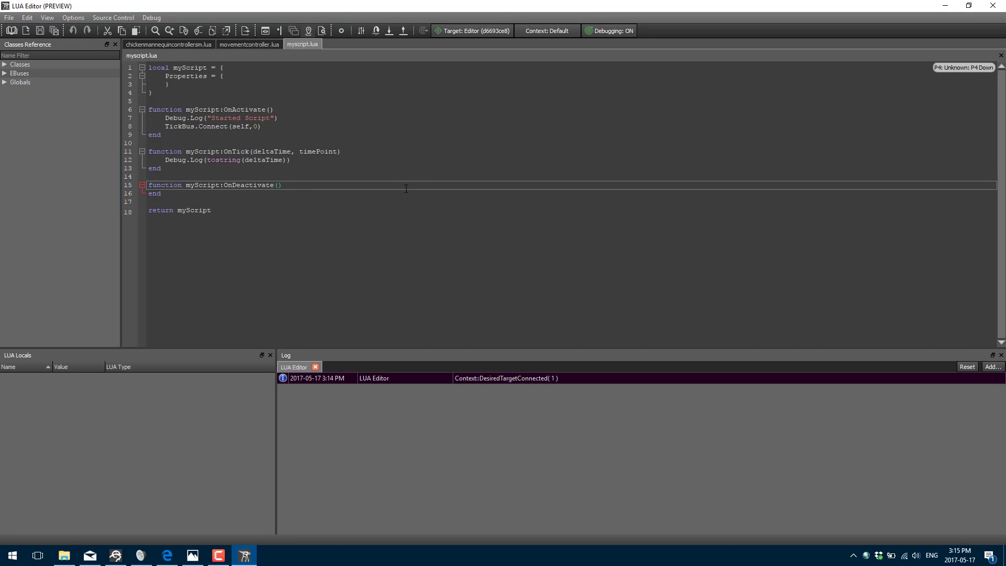
left_click(6, 65)
Step: Enlarge the code text of myscript.lua and make the code area taller by shrinking the Log and LUA Locals panes
left_click(212, 151)
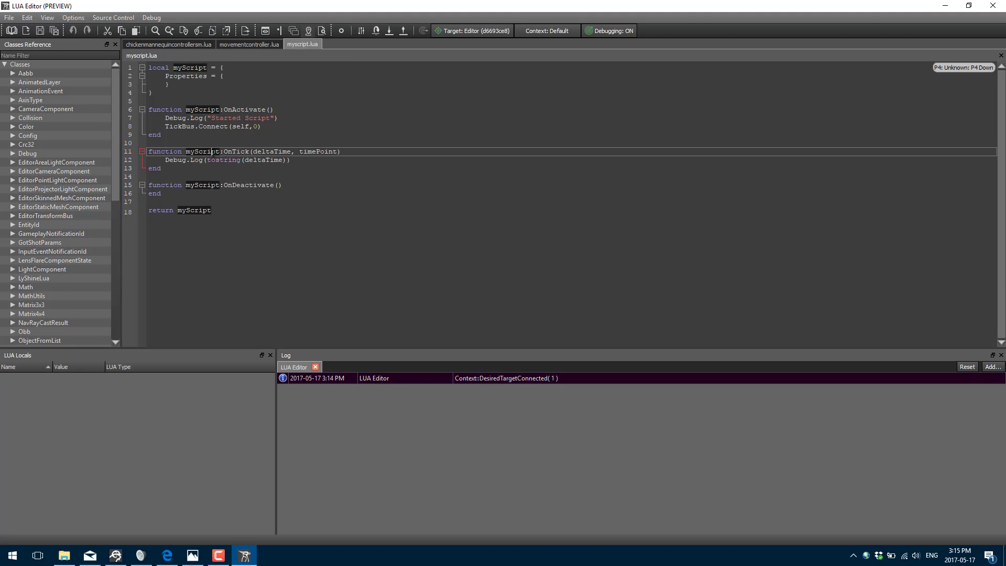
left_click(163, 118)
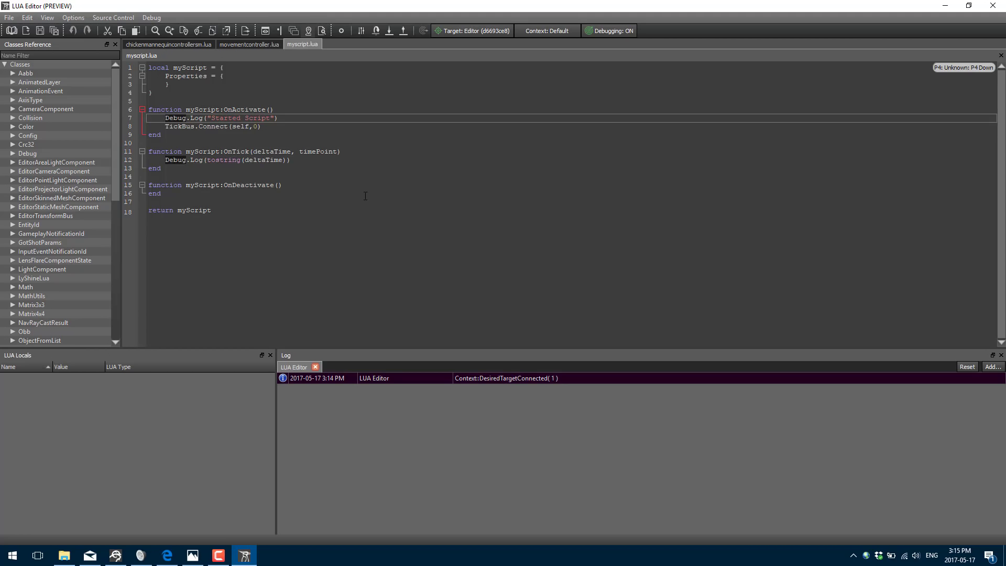
scroll(365, 196, "up", 4, "ctrl")
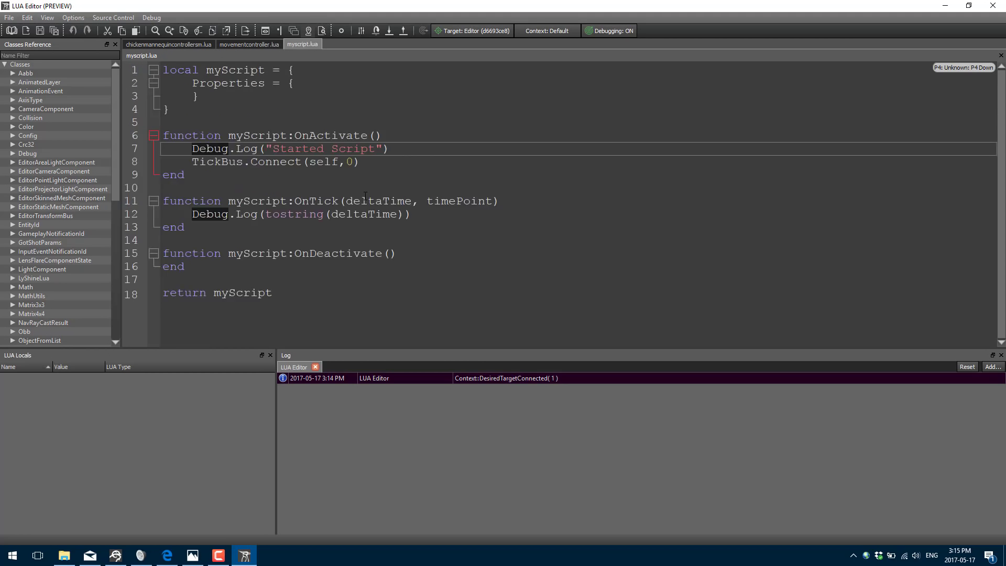
scroll(366, 196, "up", 3, "ctrl")
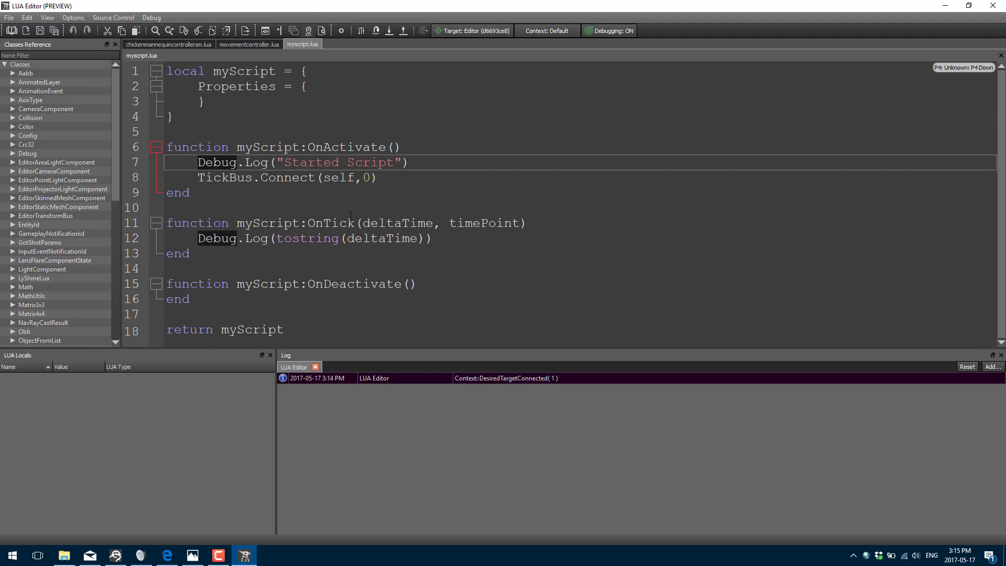
left_click_drag(400, 347, 401, 415)
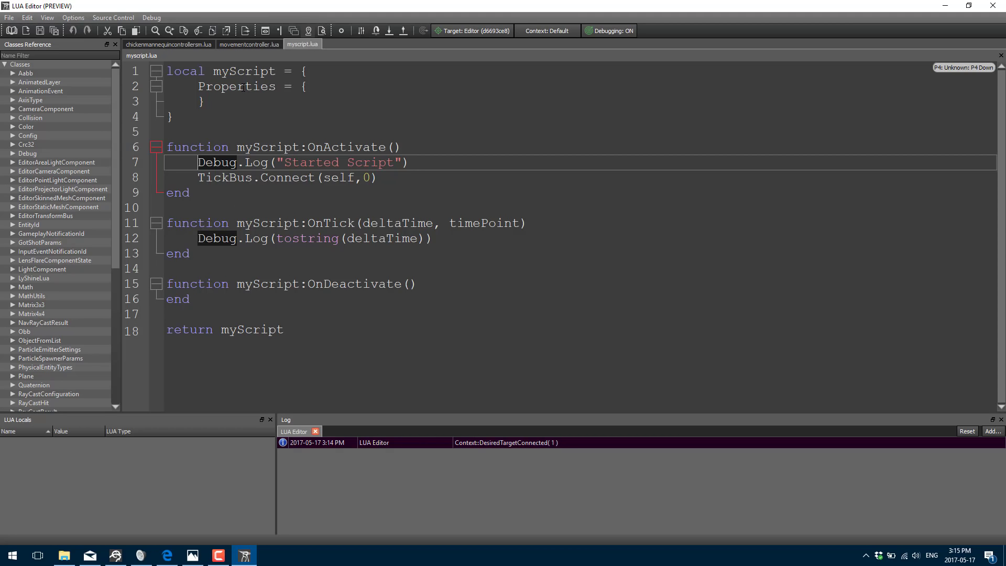
Step: Highlight the local myScript table declaration and its name at the start of the script
left_click(255, 74)
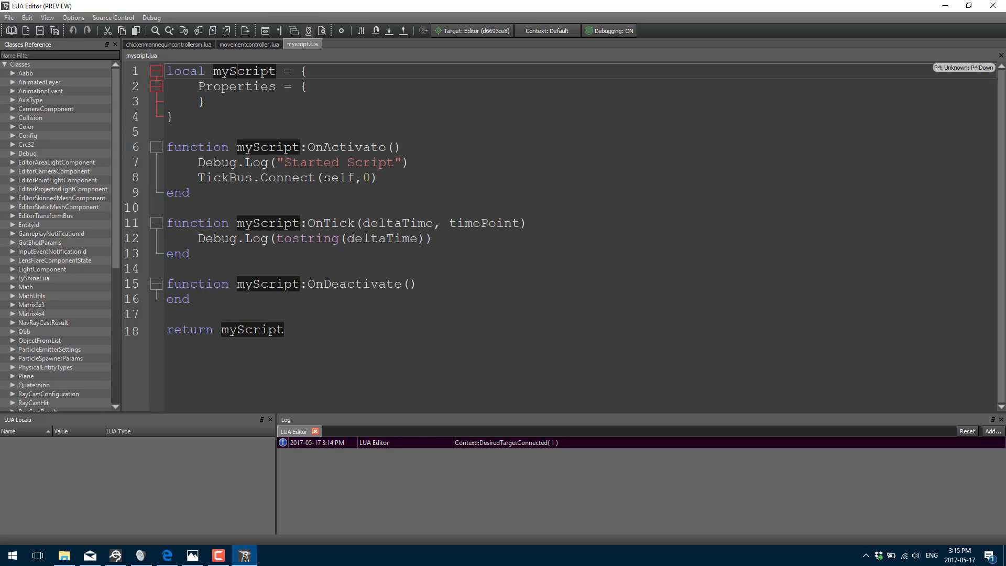
left_click_drag(236, 114, 157, 77)
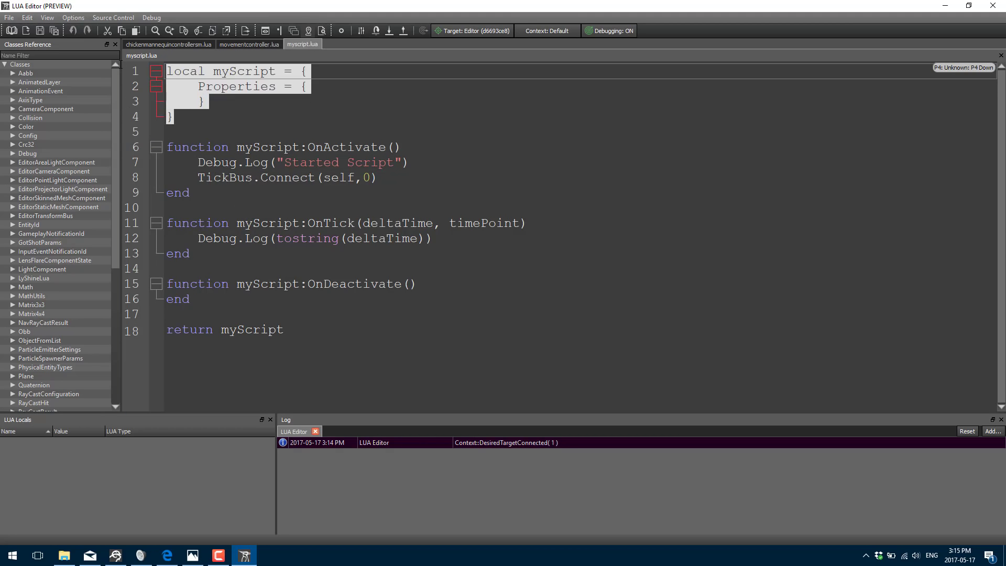
double_click(241, 76)
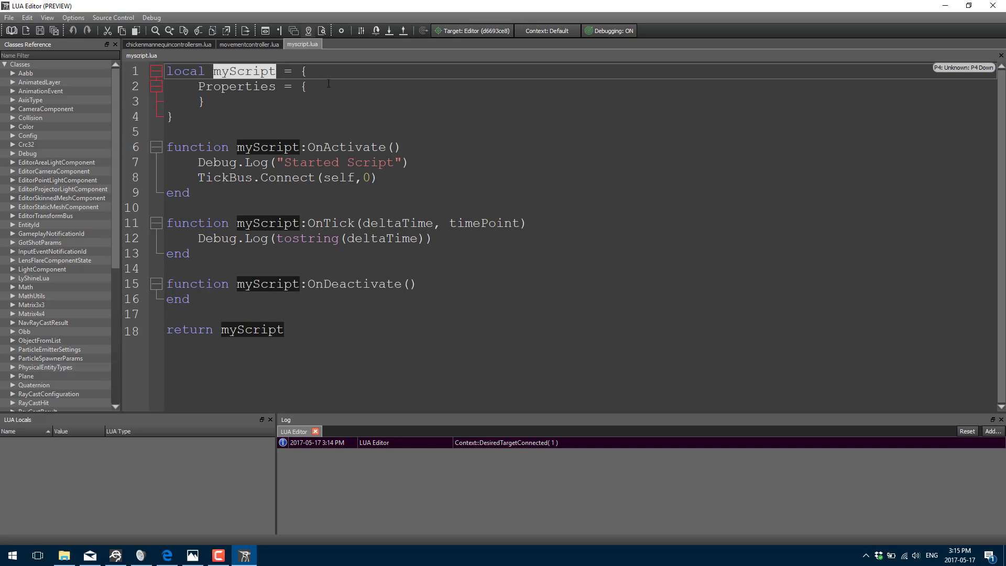
Step: Add a someInt property with the value 42 inside the Properties table of myscript.lua and save the script
left_click(274, 90)
left_click(330, 90)
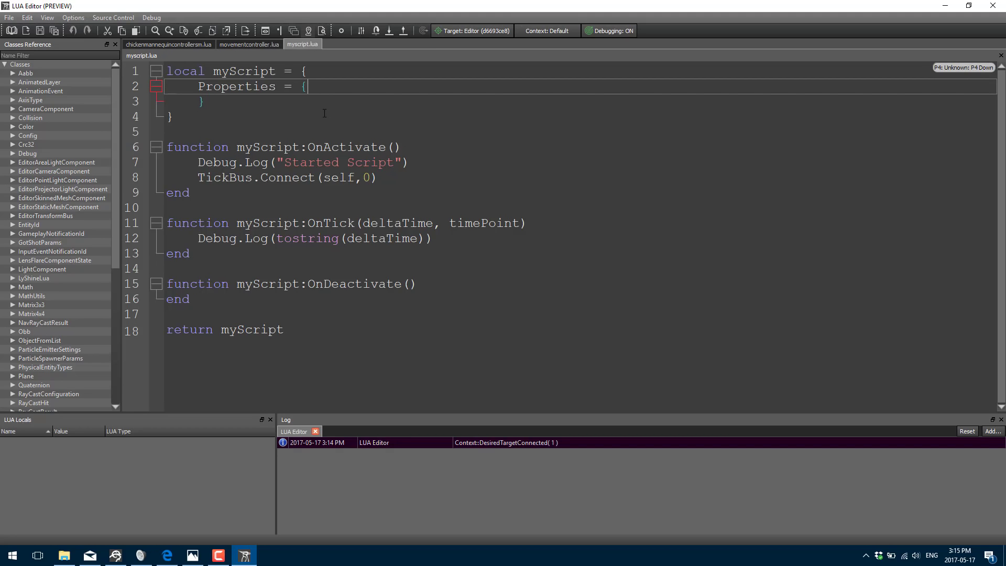
key("Return")
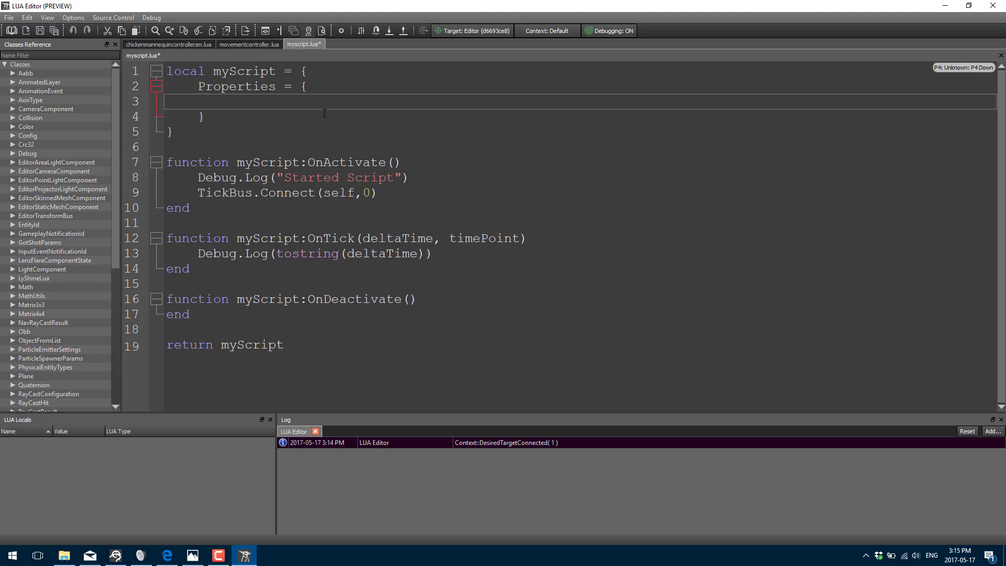
type("someIn")
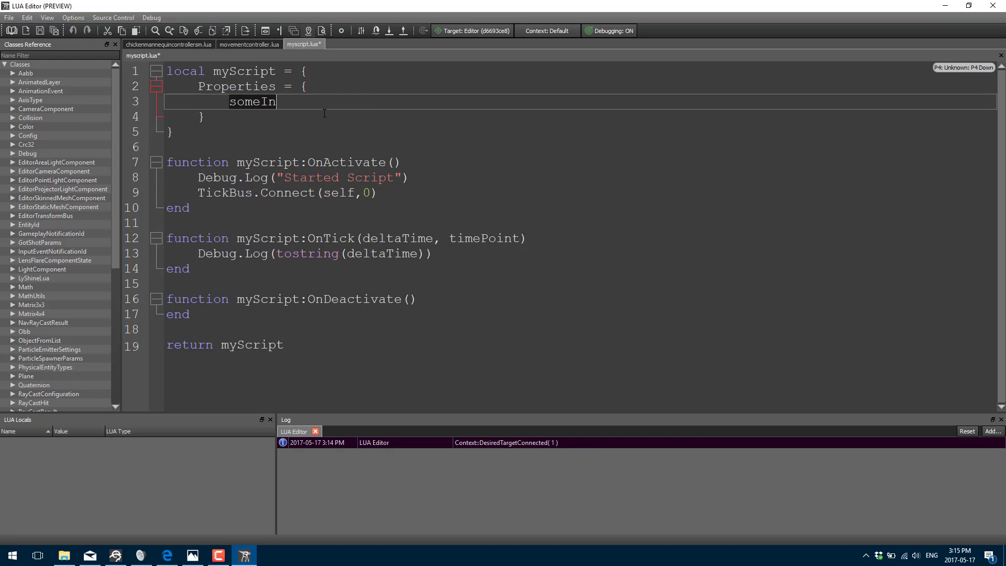
type("t = 42;")
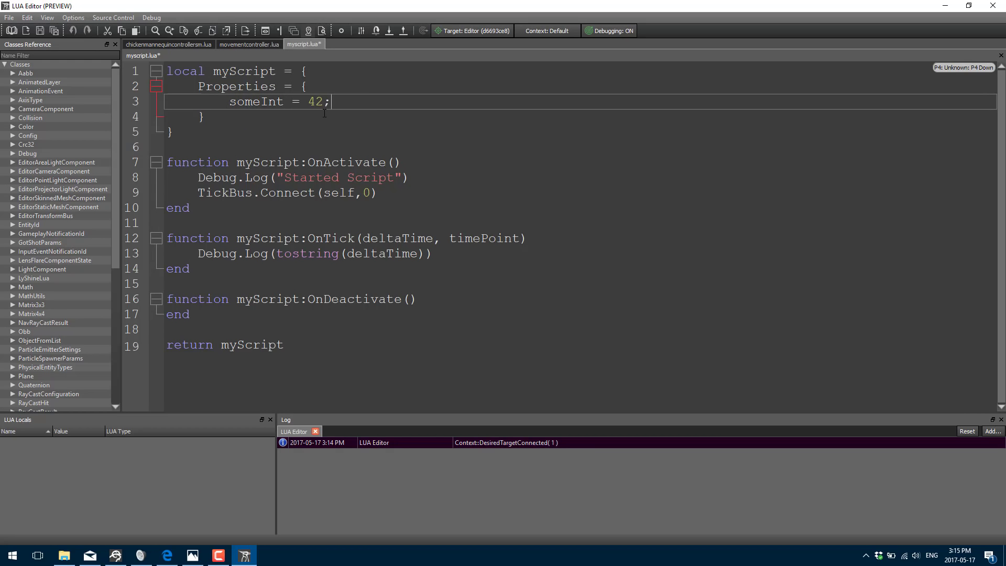
key("ctrl+s")
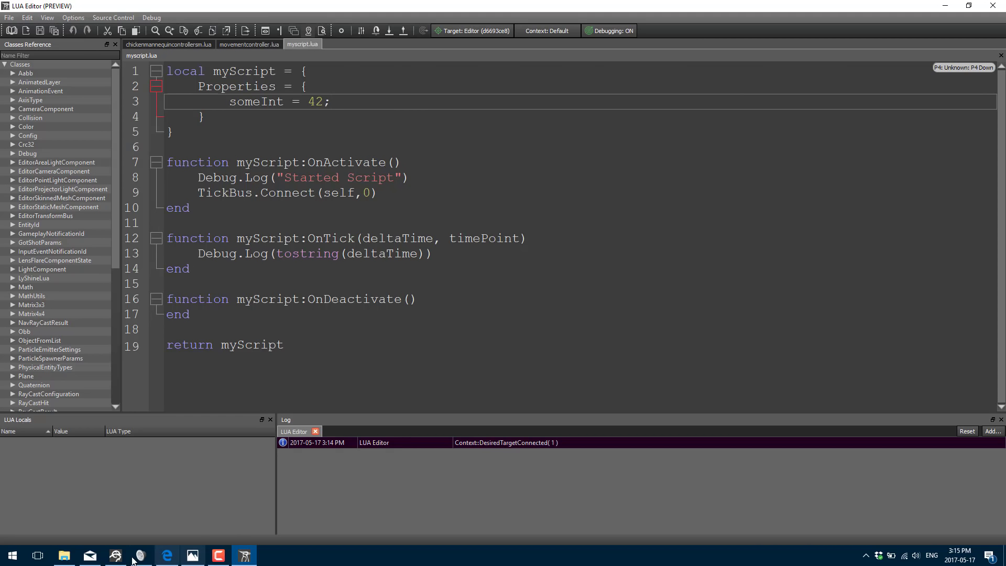
Step: Switch to Lumberyard Editor, check the someInt property in Entity1's Lua Script component, and return to the LUA Editor
left_click(115, 555)
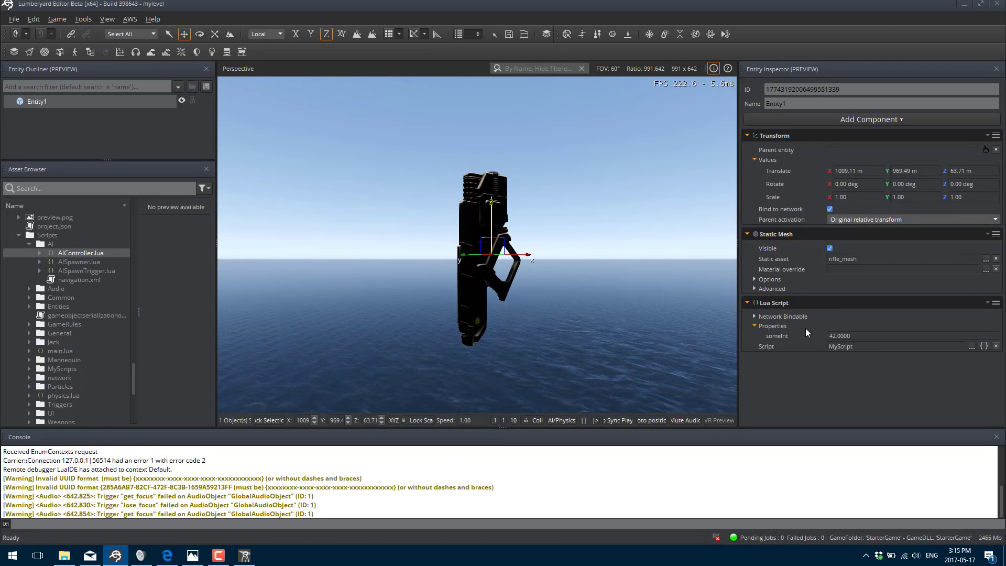
left_click(781, 336)
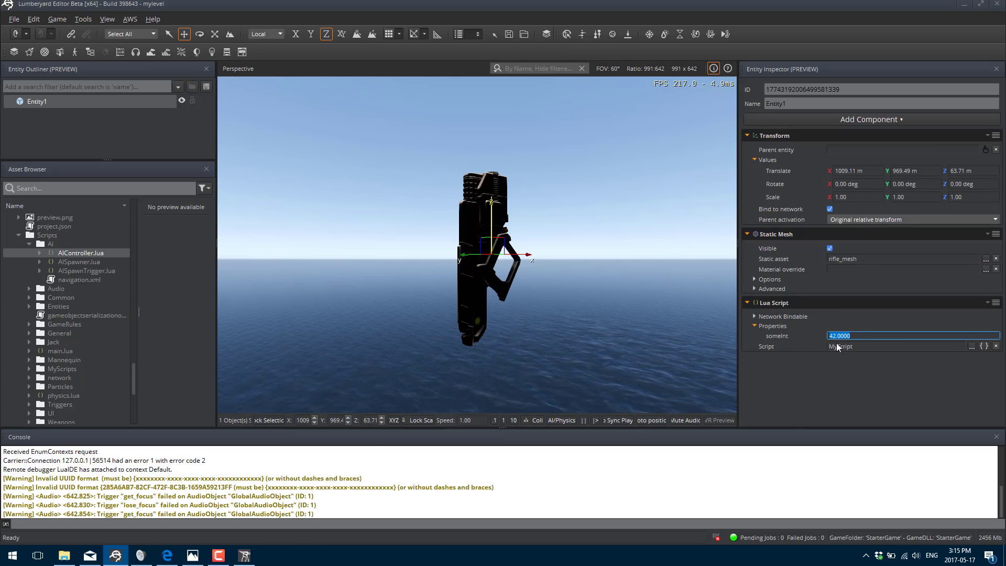
left_click(244, 556)
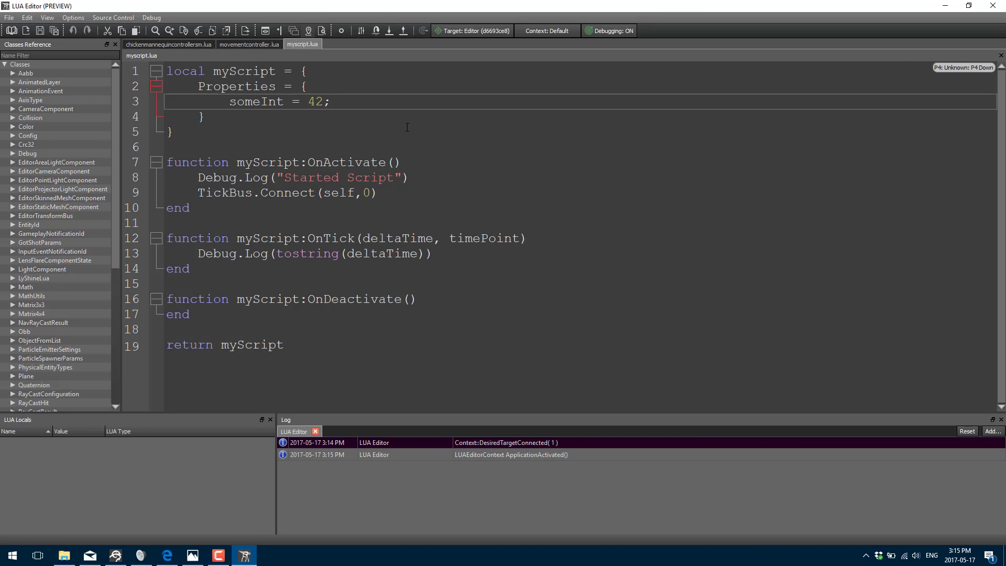
Step: Delete the someInt line from the Properties table and save myscript.lua
key("shift+Down")
key("Delete")
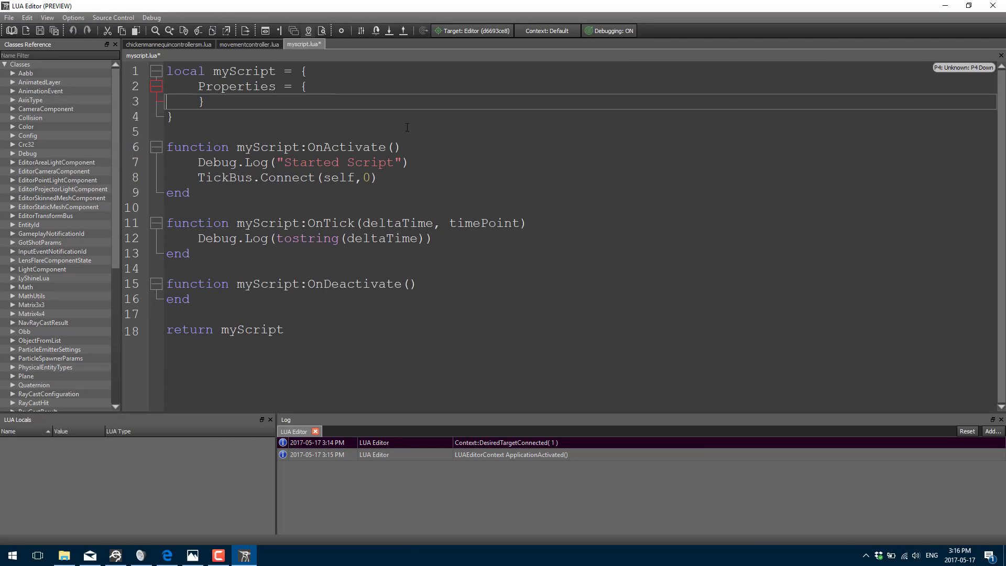
key("ctrl+s")
Step: Highlight the OnActivate and OnDeactivate function names, the myScript prefix, and the closing return myScript statement
double_click(333, 147)
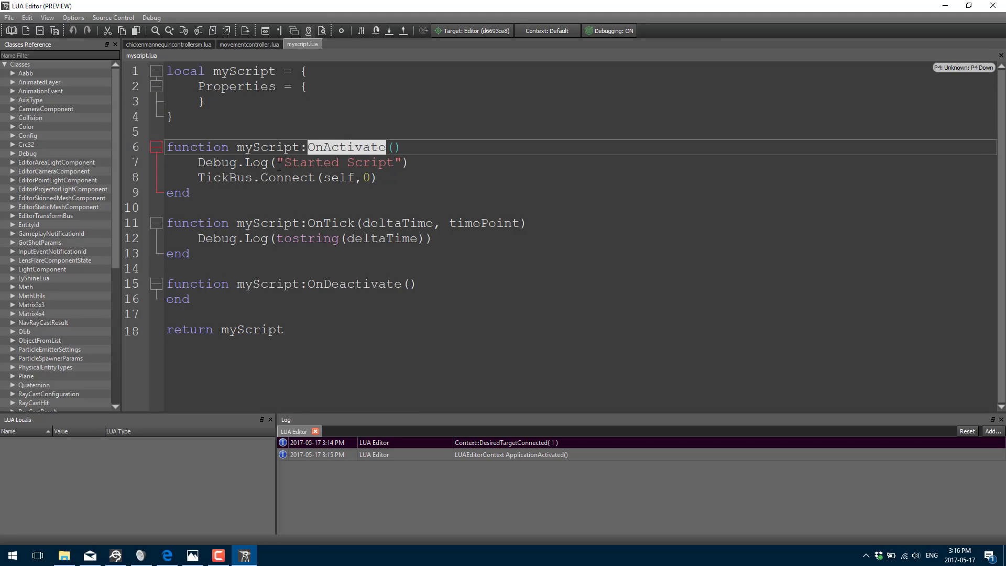
left_click(251, 158)
double_click(295, 147)
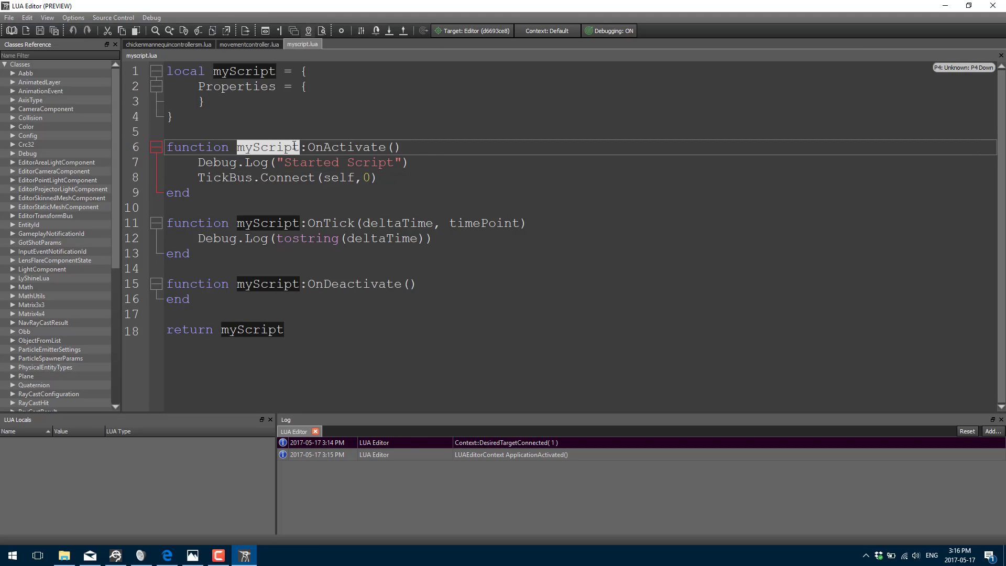
double_click(372, 147)
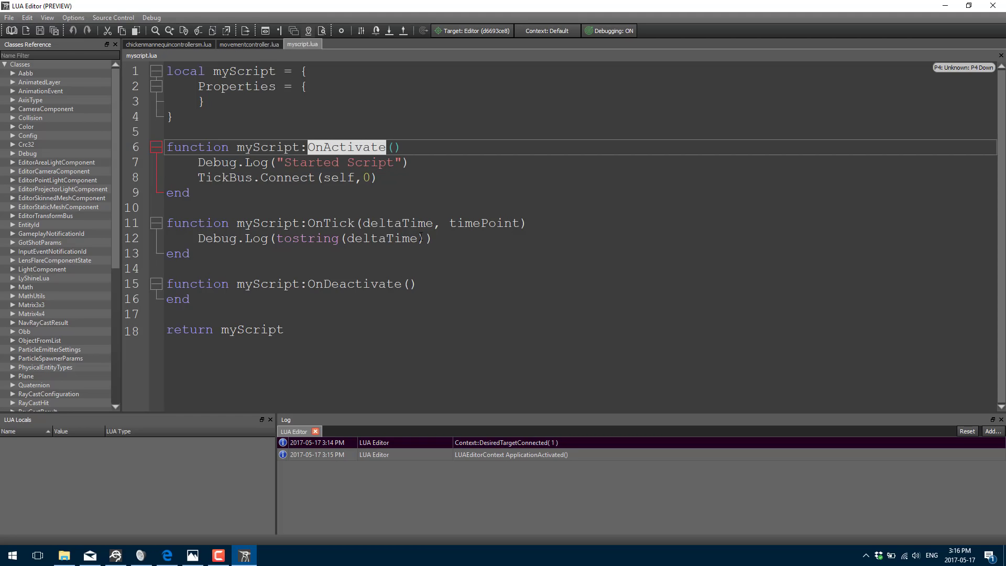
double_click(359, 284)
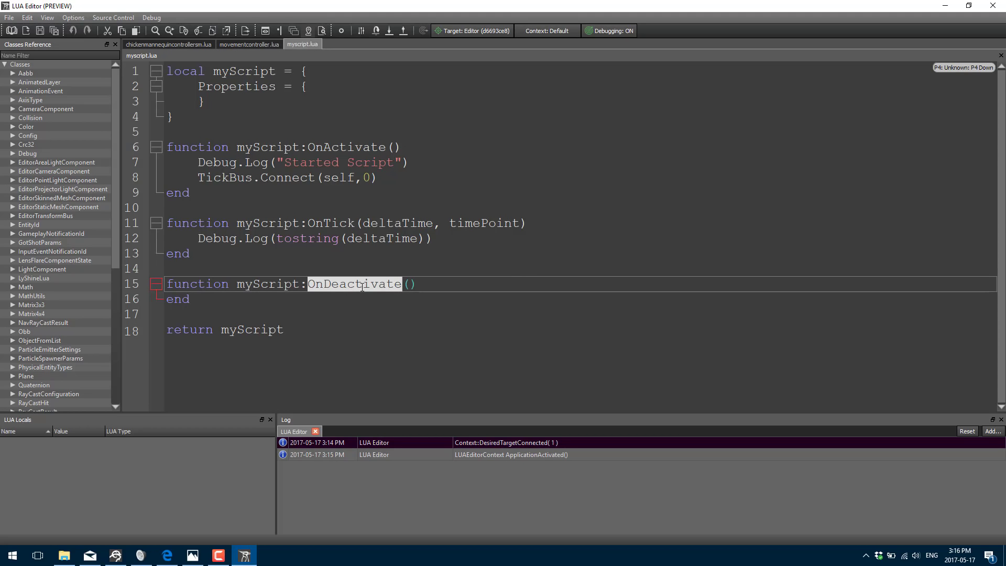
left_click_drag(285, 330, 168, 331)
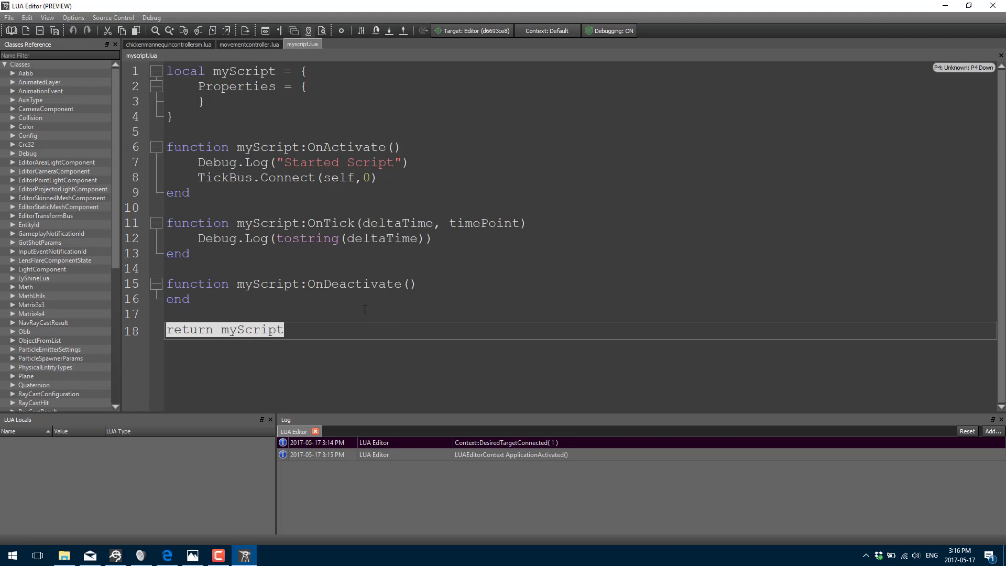
Step: Highlight the Debug.Log("Started Script") call and look up Log under the Debug class in the Classes Reference
left_click(401, 187)
left_click_drag(410, 164, 197, 168)
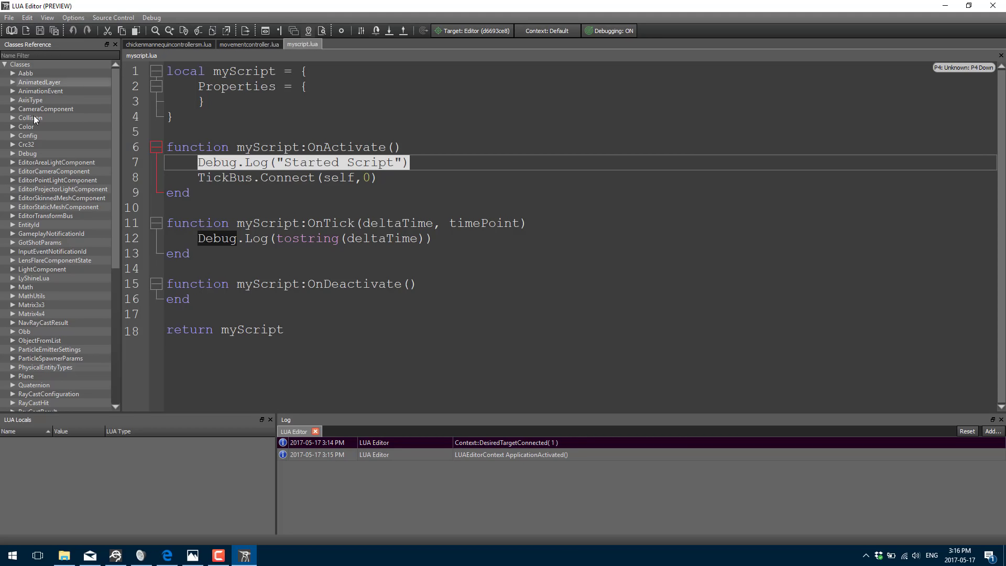
left_click(3, 65)
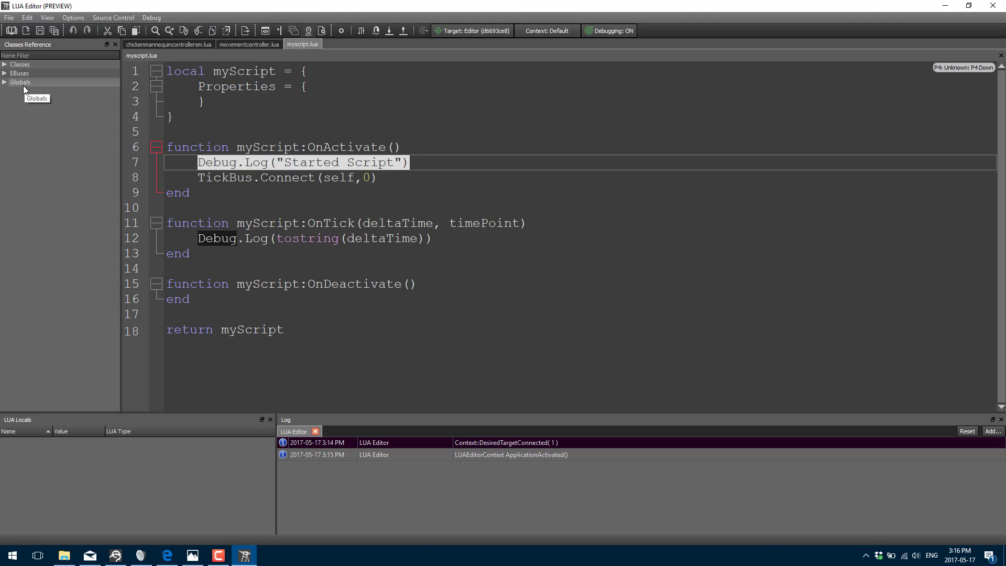
left_click(4, 64)
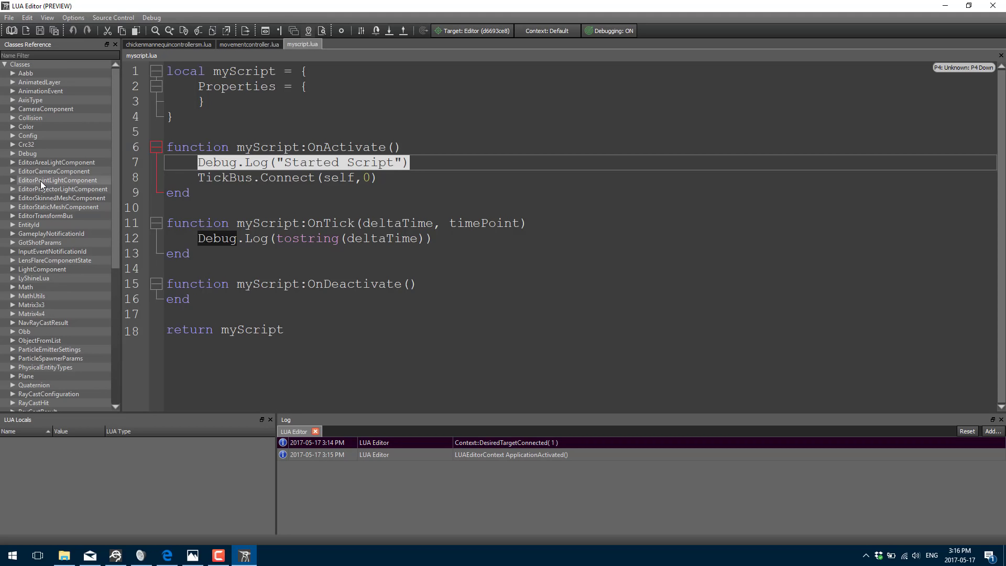
left_click(13, 153)
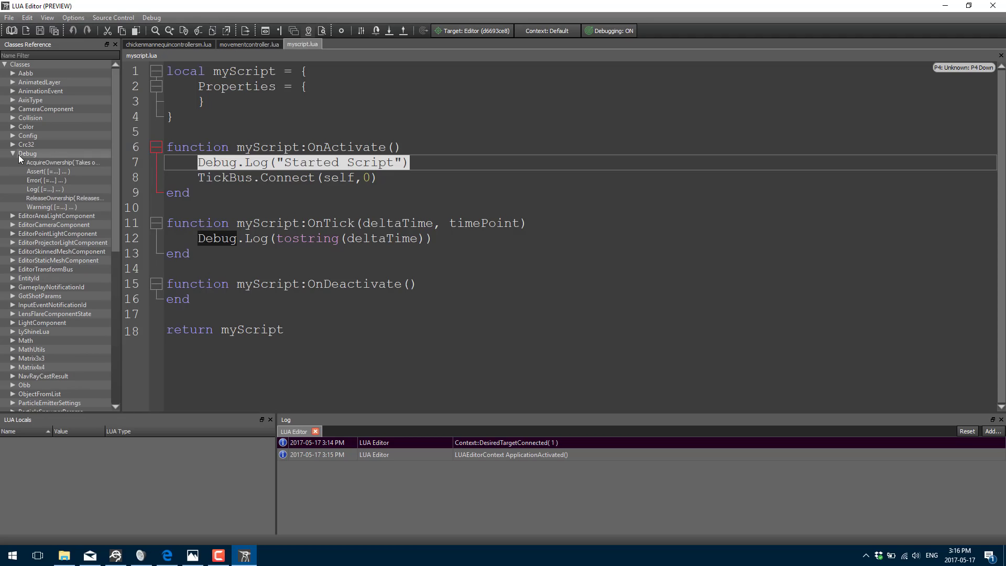
left_click(35, 190)
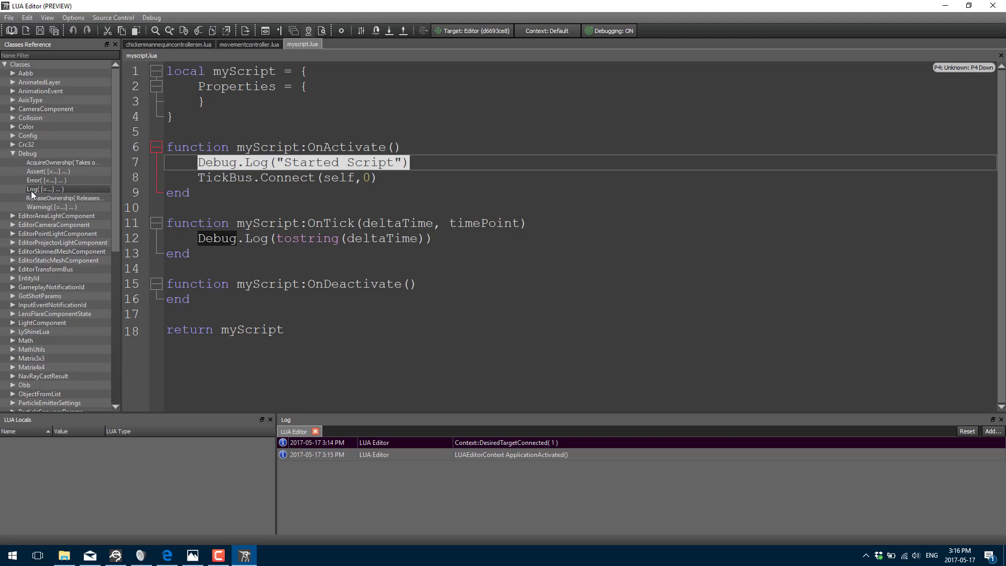
left_click(11, 154)
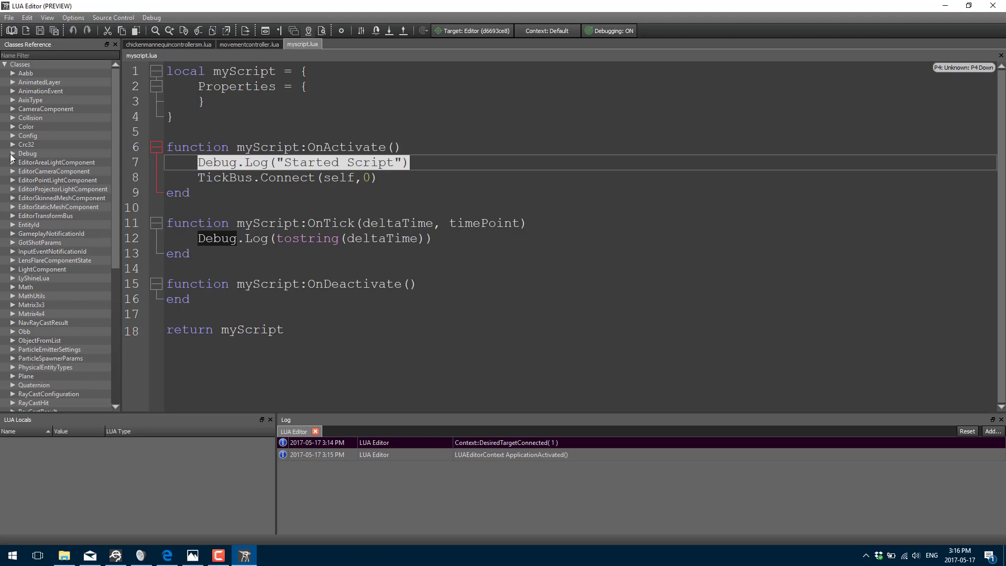
Step: Look over the available classes in the Classes Reference, collapse Classes and expand EBuses
scroll(77, 201, "down", 1)
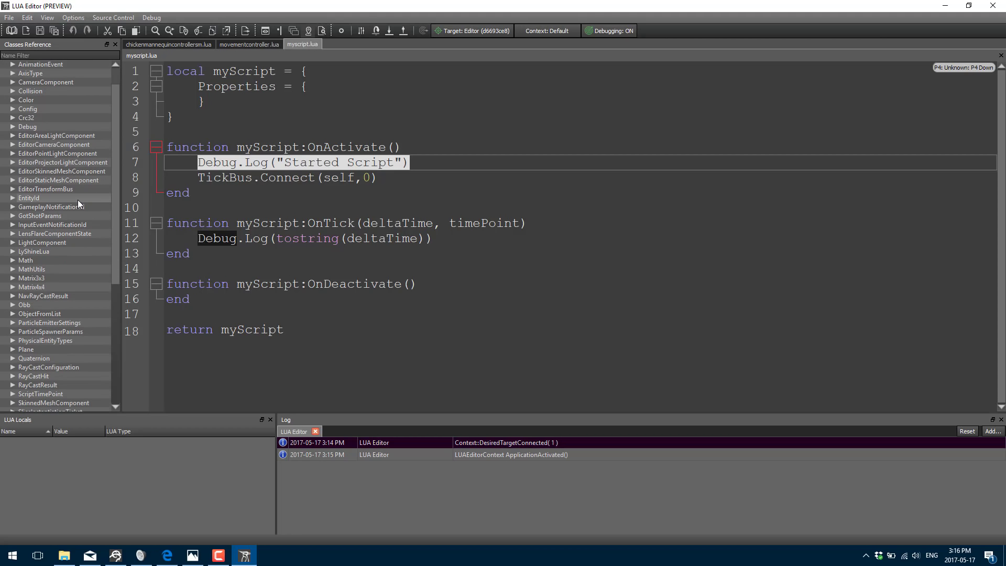
scroll(46, 146, "up", 1)
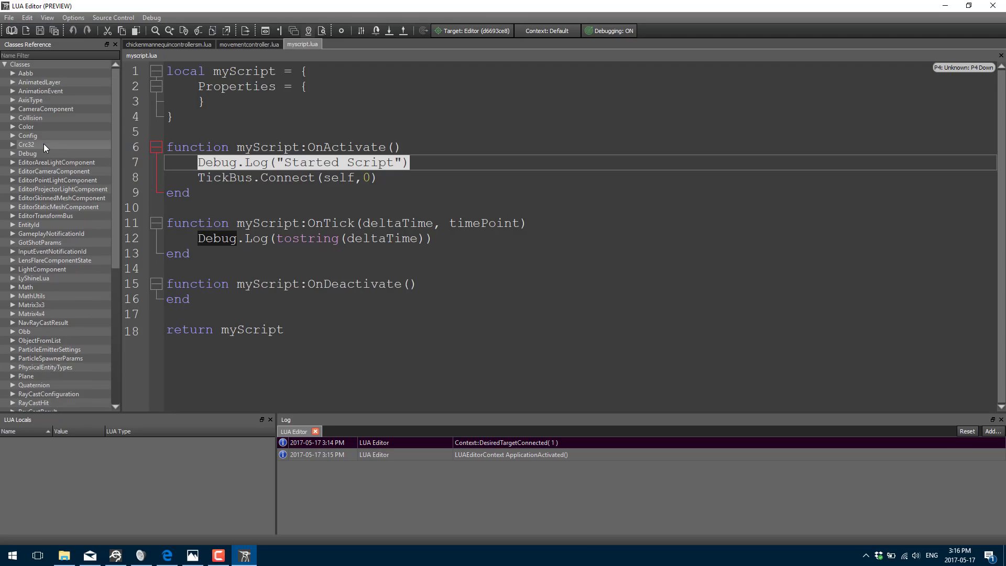
left_click(5, 65)
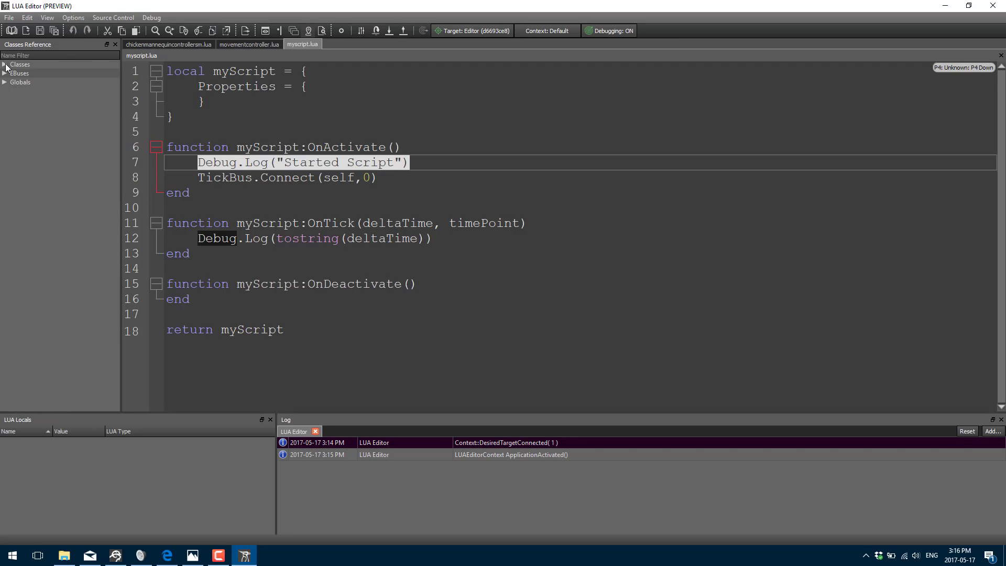
left_click(5, 65)
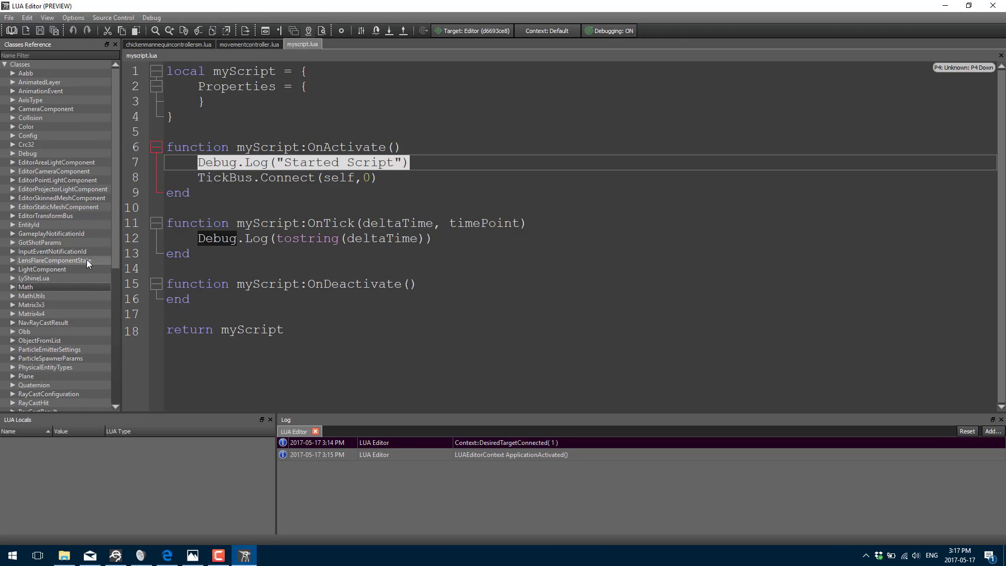
left_click(33, 153)
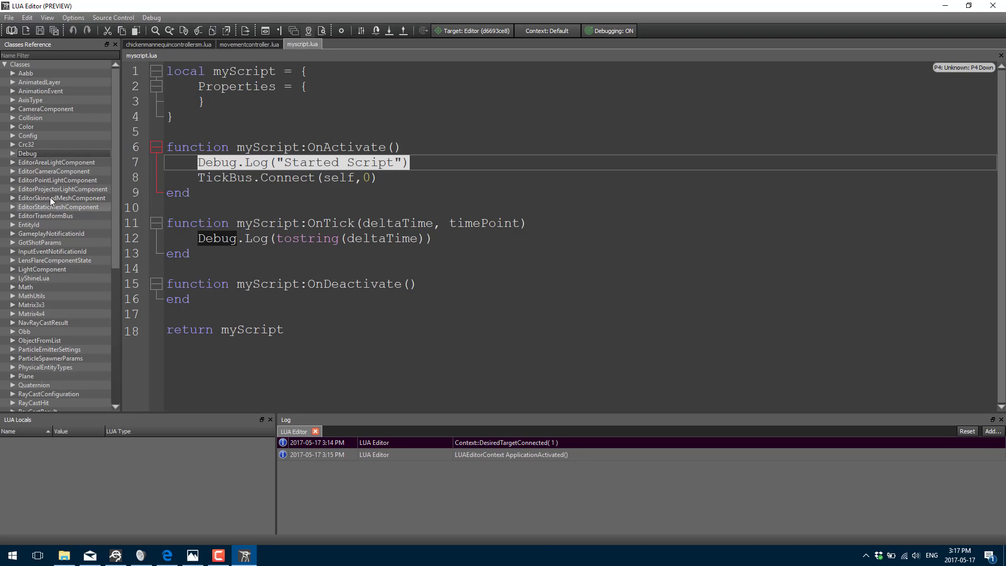
left_click(5, 64)
left_click(5, 74)
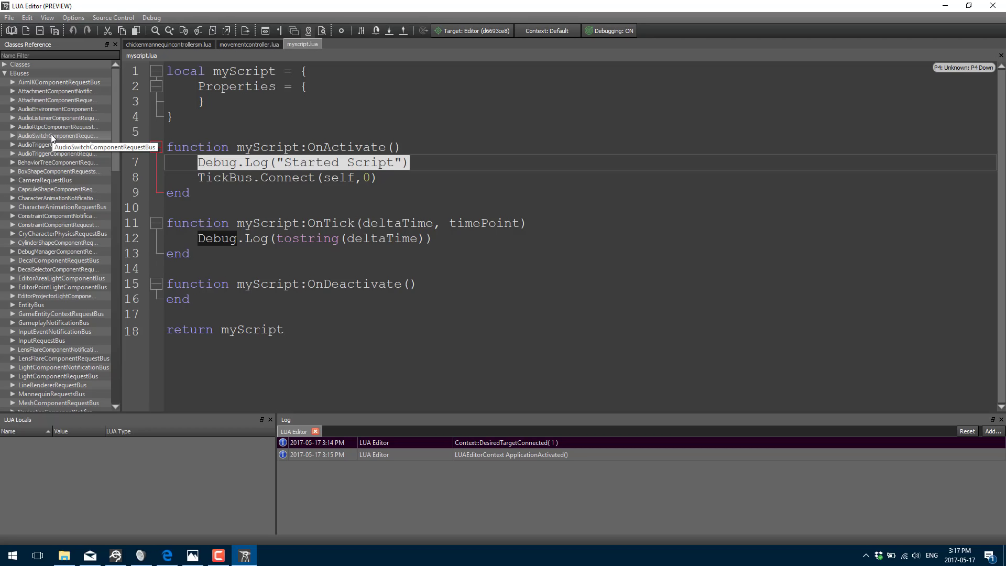
Step: Highlight TickBus in the Connect call of OnActivate and look through the listed EBuses
key("Down")
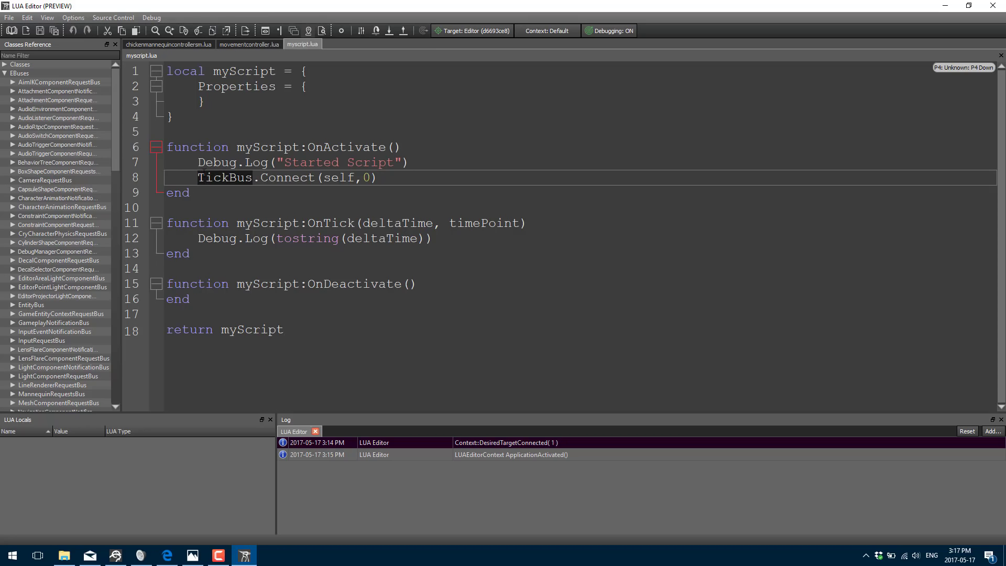
left_click_drag(197, 177, 253, 177)
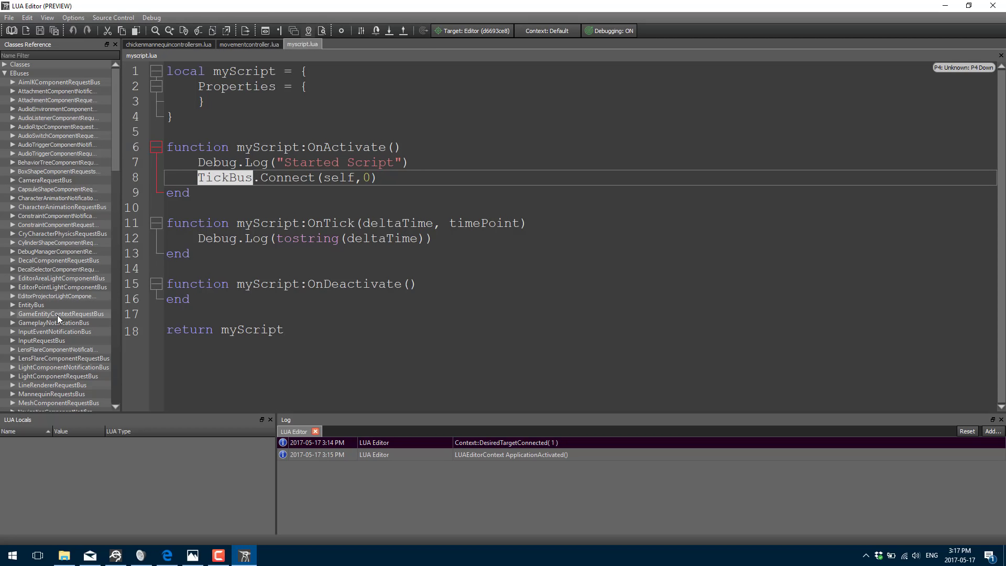
scroll(38, 278, "down", 3)
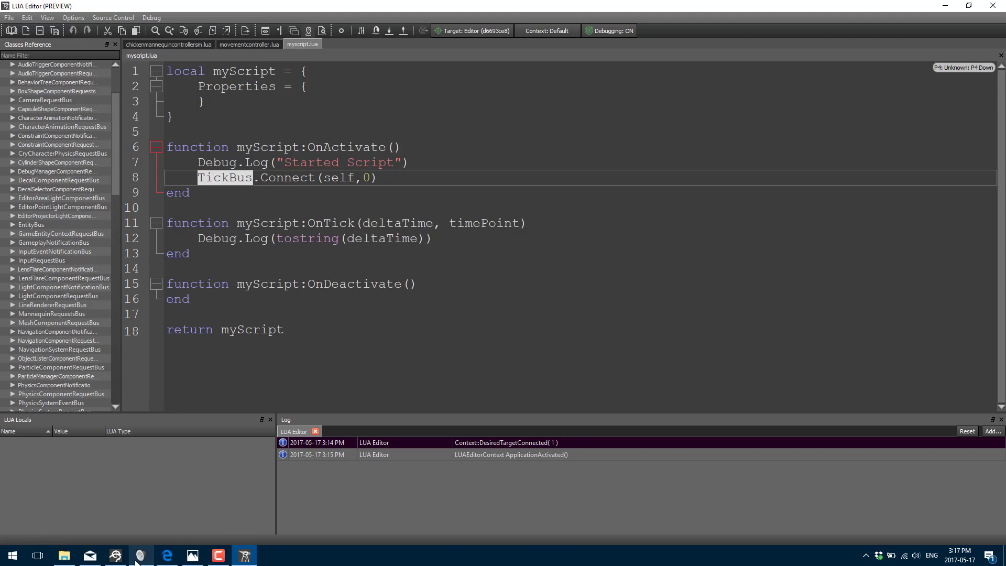
Step: Switch to Lumberyard Editor, expand the Jack scripts folder and CameraController.lua, select cameracontroller.lua, and widen the asset name column
left_click(116, 555)
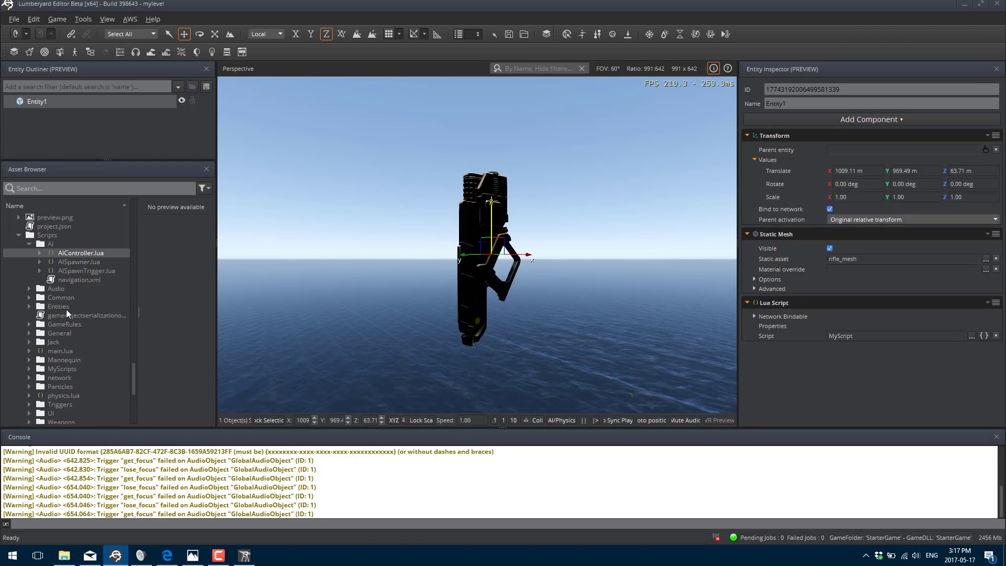
scroll(49, 268, "up", 1)
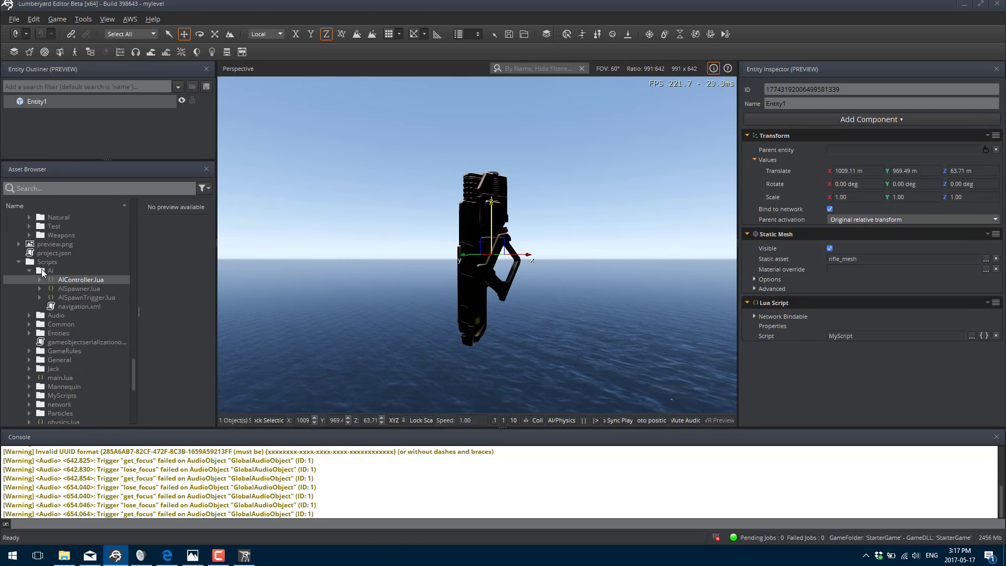
scroll(43, 344, "down", 1)
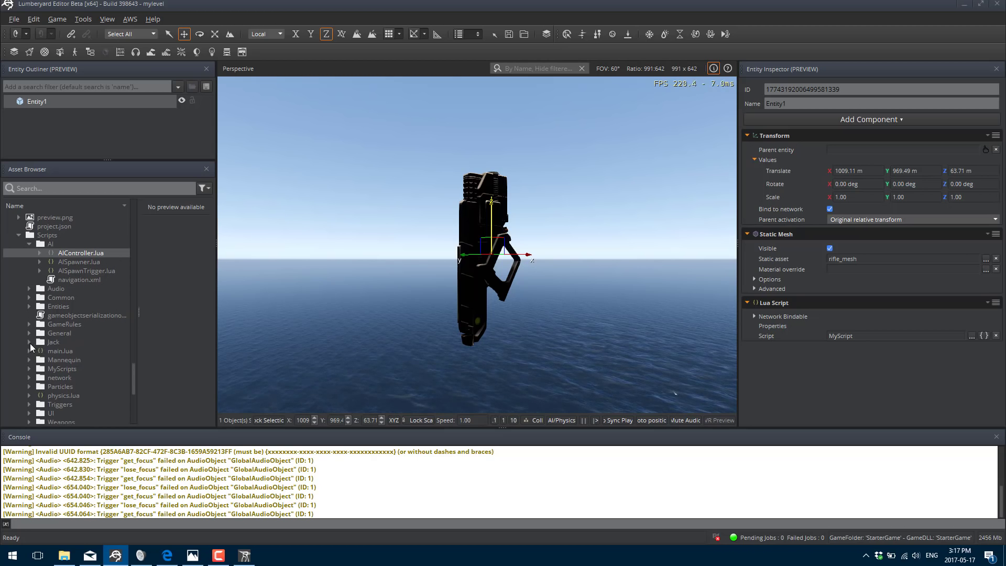
double_click(43, 341)
double_click(77, 353)
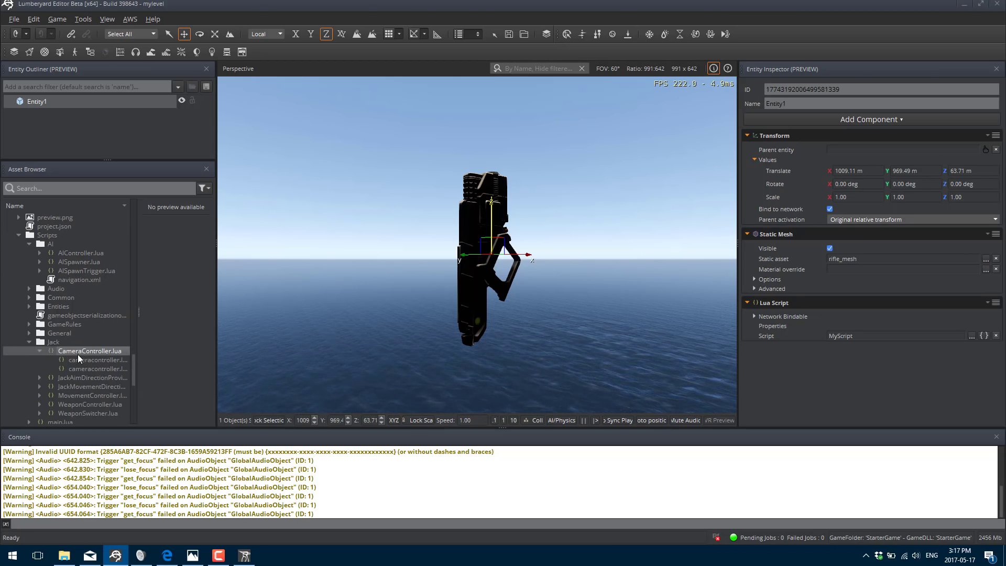
double_click(91, 353)
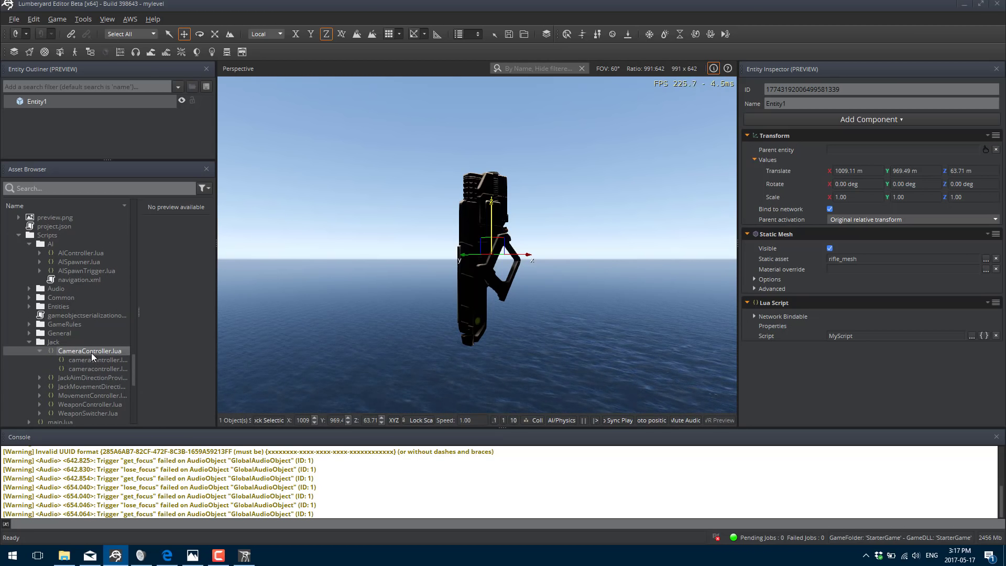
double_click(91, 353)
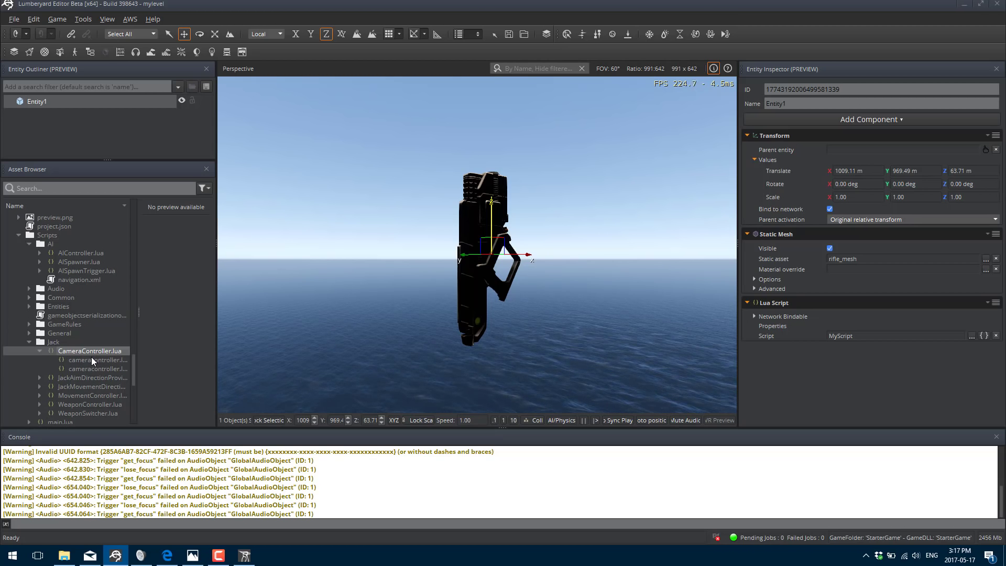
left_click(91, 357)
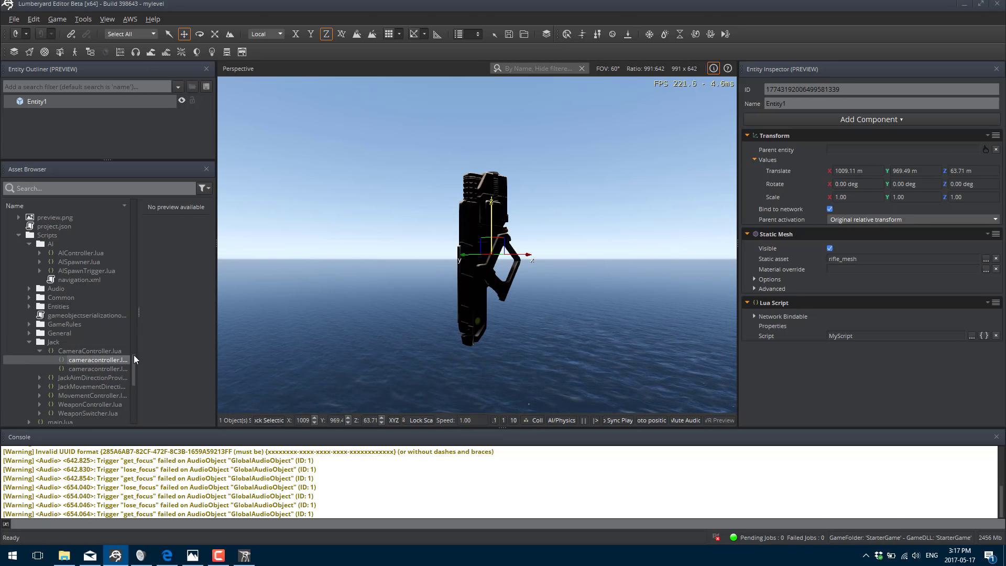
left_click_drag(138, 356, 170, 353)
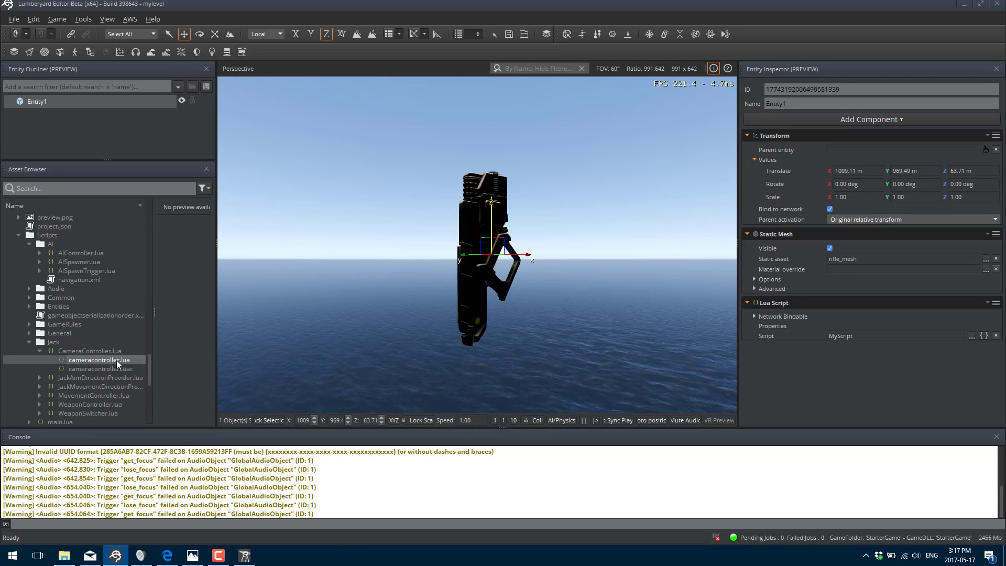
Step: Switch to the Lua Editor and look through chickenmannequincontrollersm.lua down to its OnActivate and OnDeactivate functions
left_click(235, 560)
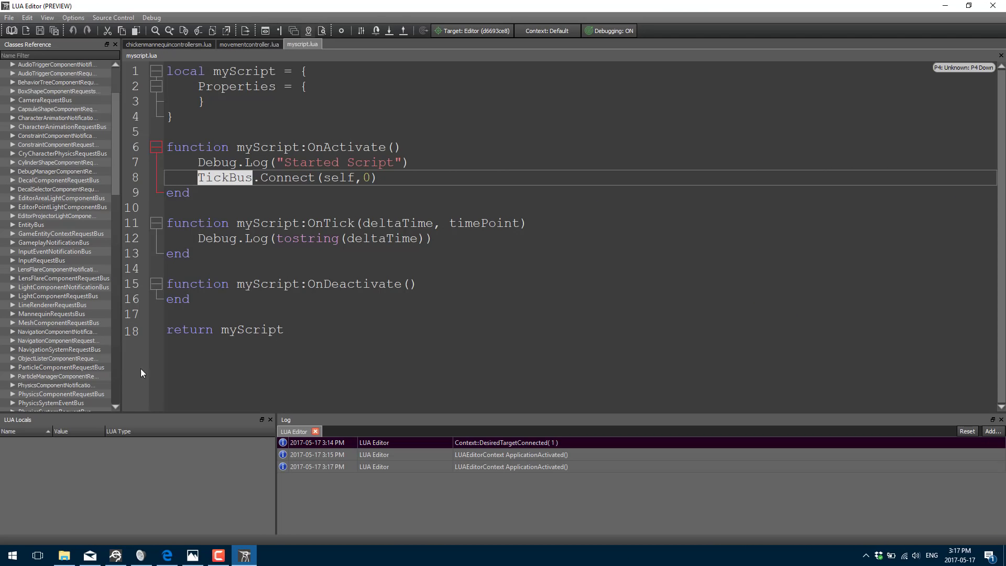
left_click(161, 46)
scroll(462, 225, "down", 13)
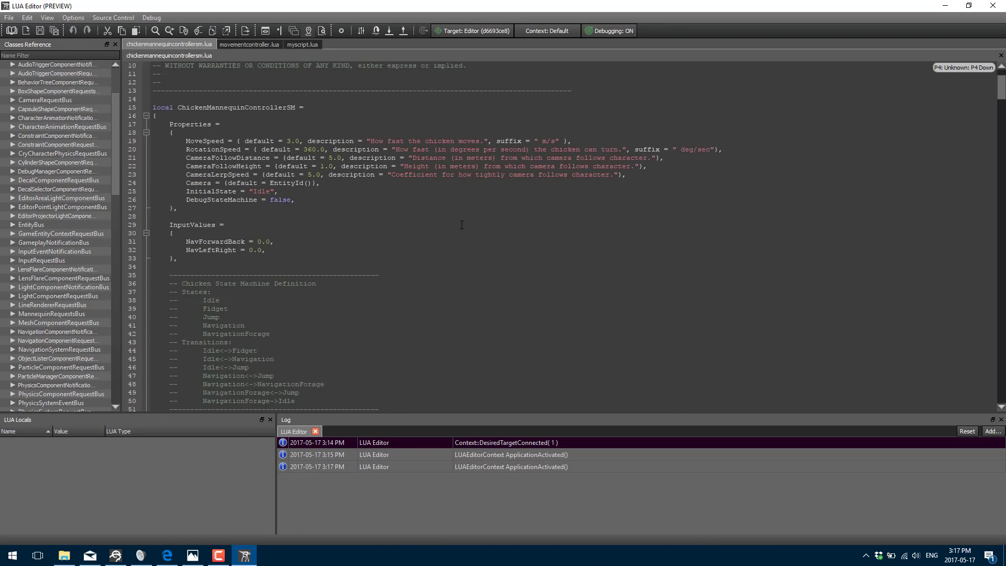
scroll(461, 224, "down", 20)
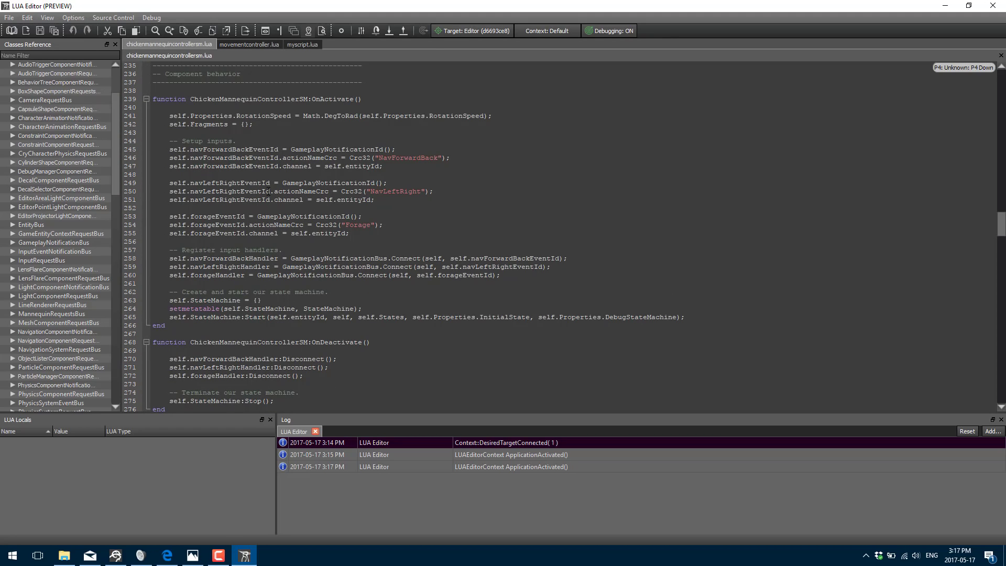
Step: Return to myscript.lua and highlight the TickBus.Connect(self,0) call in OnActivate
left_click(299, 45)
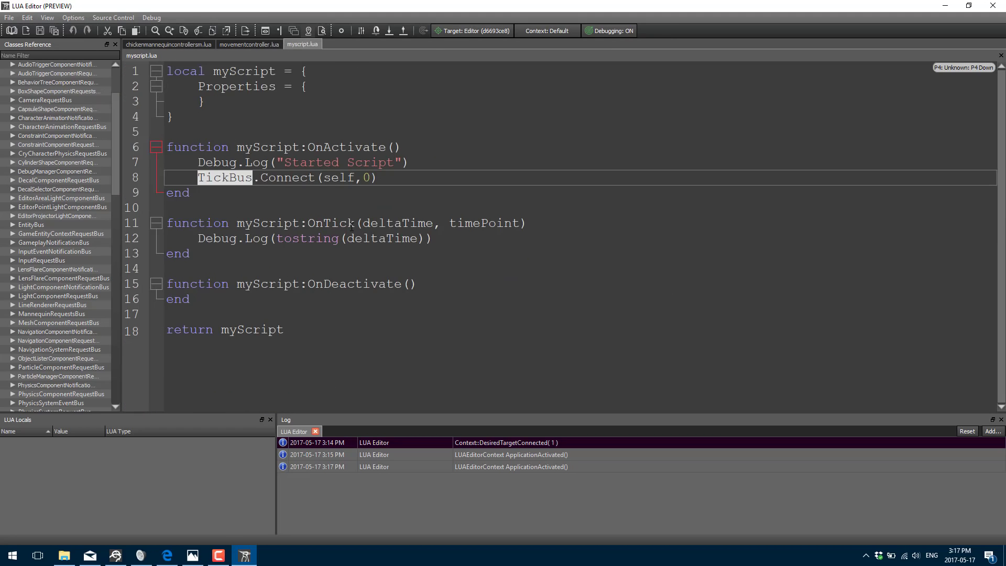
left_click(379, 208)
left_click_drag(378, 178, 187, 174)
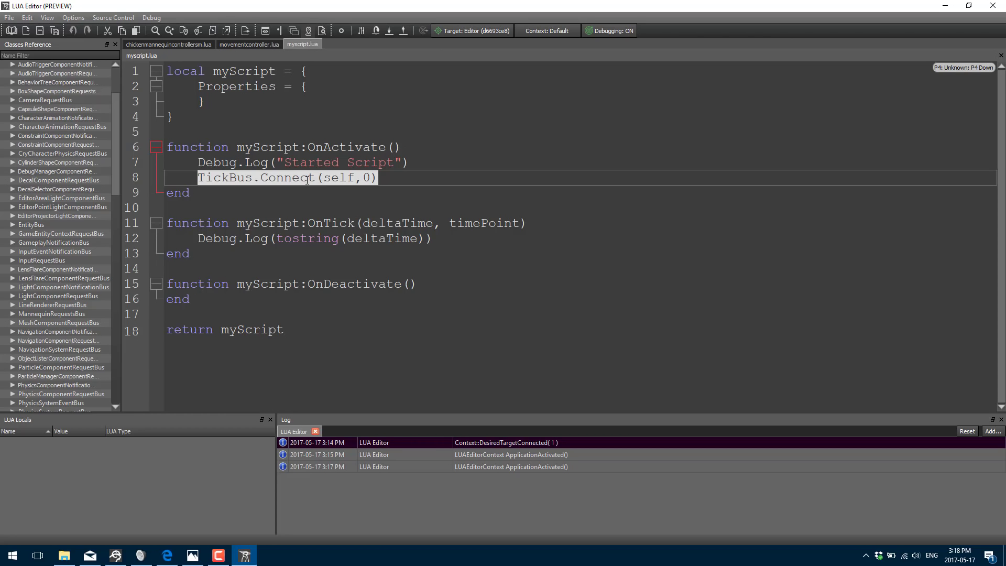
left_click(238, 177)
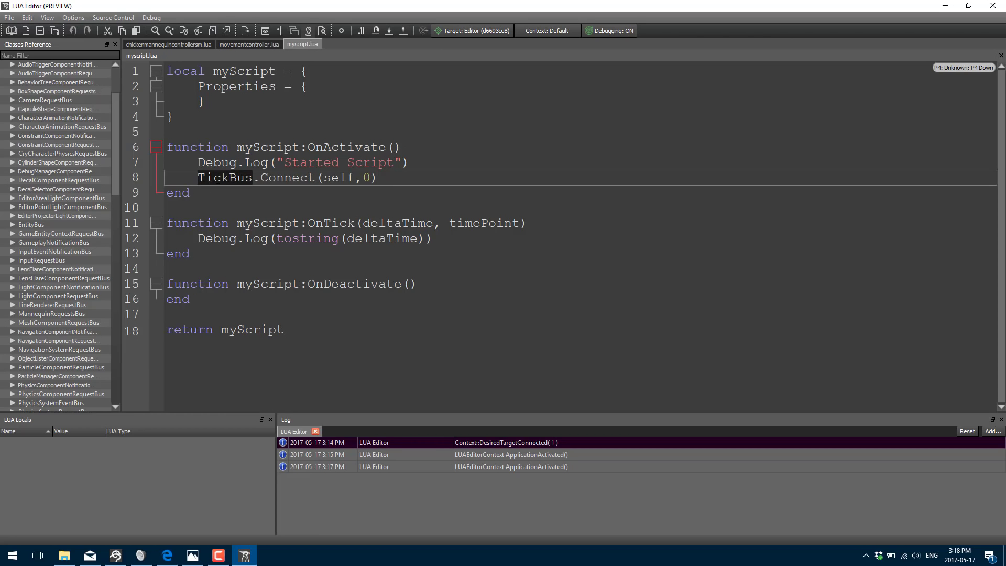
Step: Find TickBus under EBuses in the Classes Reference and expand its Notifications to show OnTick
scroll(31, 300, "down", 8)
scroll(31, 298, "down", 2)
left_click(29, 305)
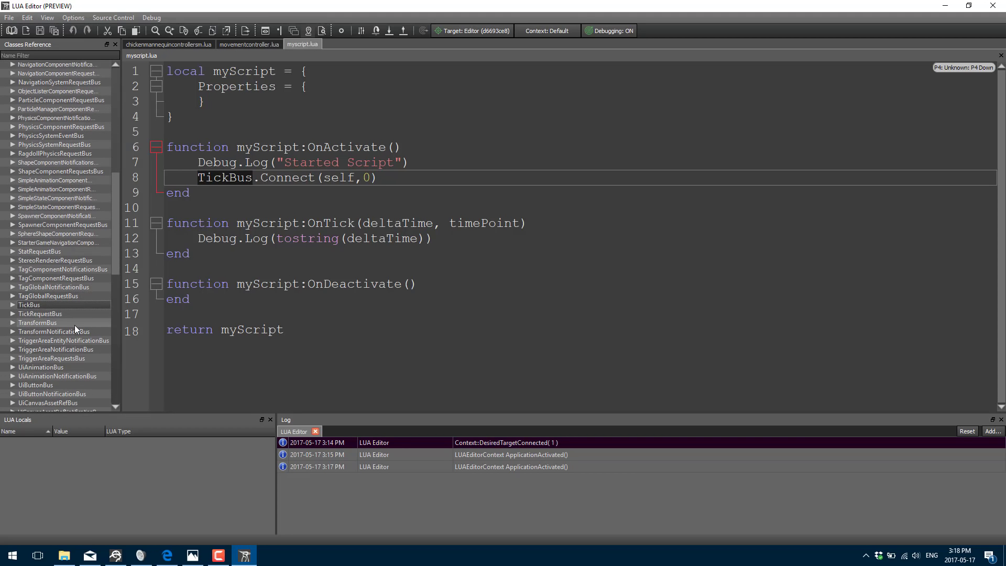
left_click(13, 305)
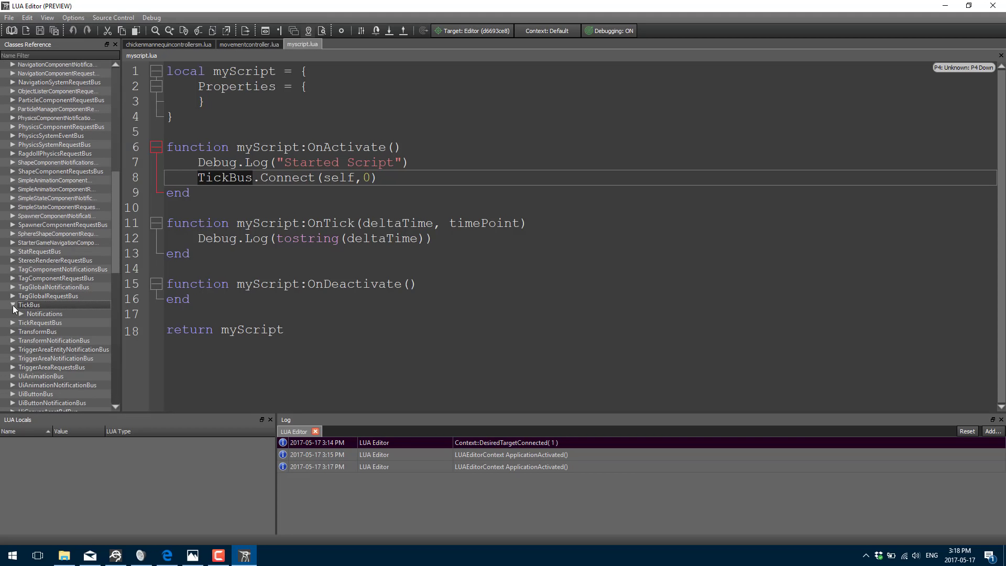
left_click(21, 313)
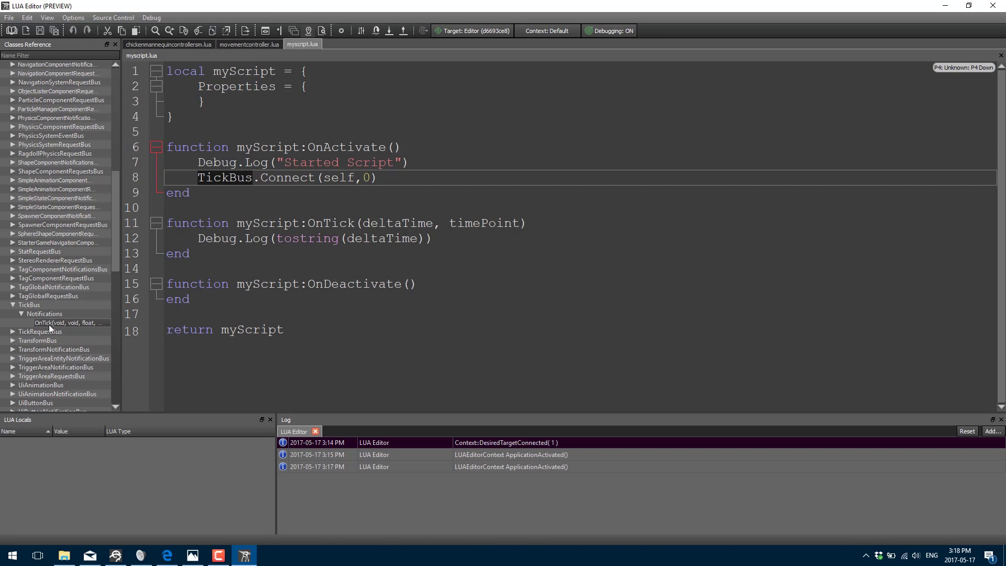
Step: Highlight Connect and the self argument in the TickBus call, and the whole OnTick function
double_click(288, 178)
double_click(338, 177)
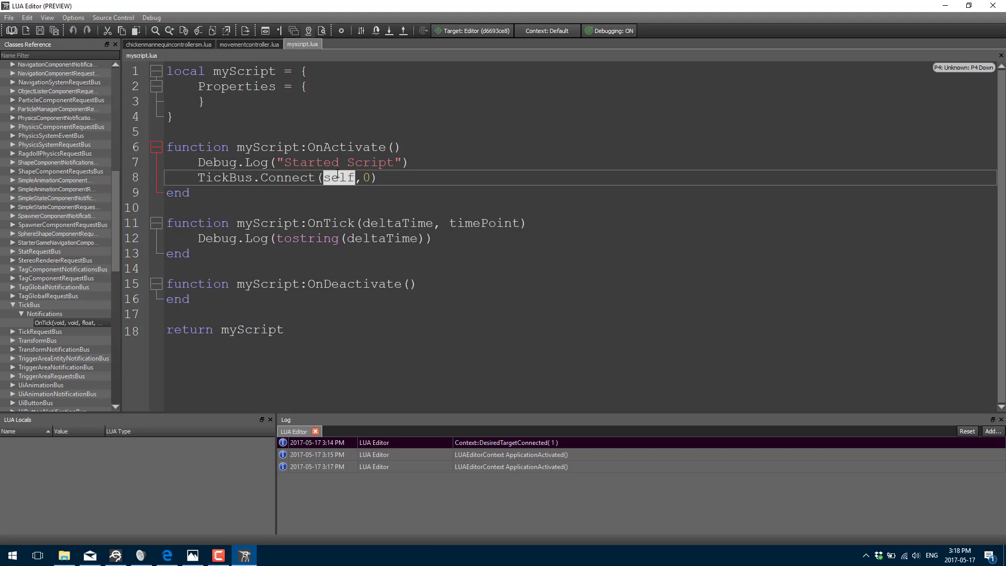
left_click(355, 273)
key("Up")
left_click_drag(357, 251, 212, 216)
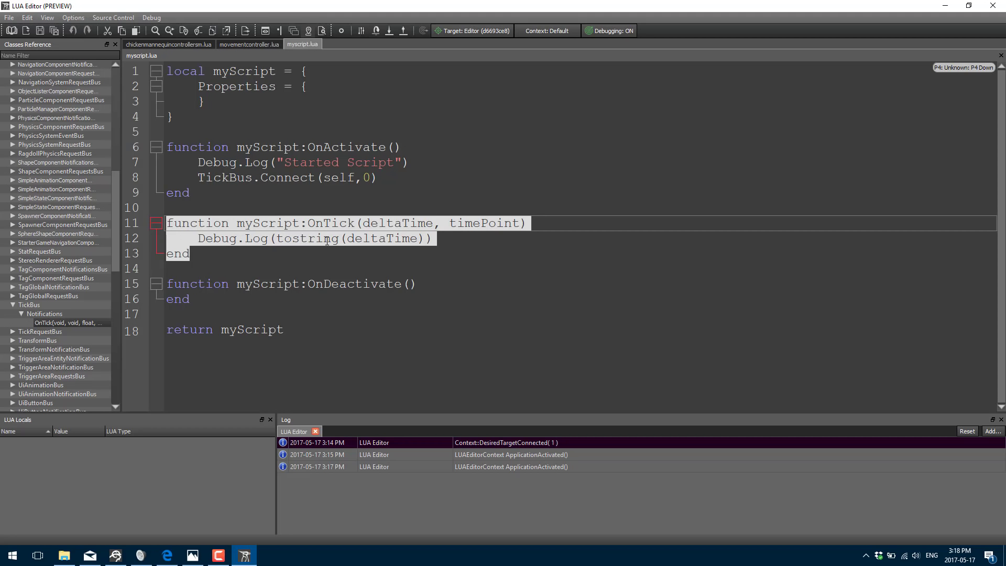
Step: Switch to Lumberyard Editor, run the level in game mode to check the console output, and exit game mode
left_click(116, 556)
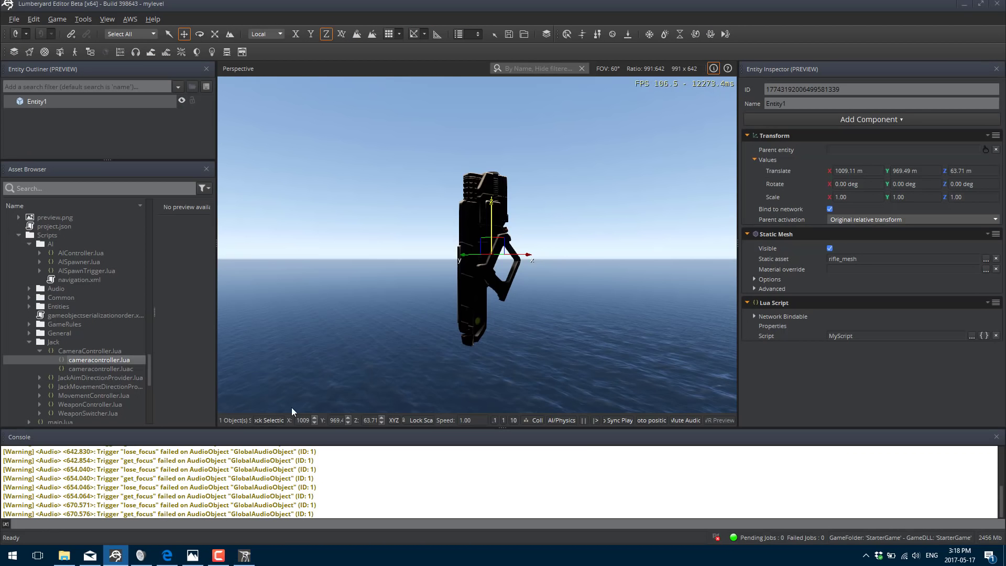
key("ctrl+g")
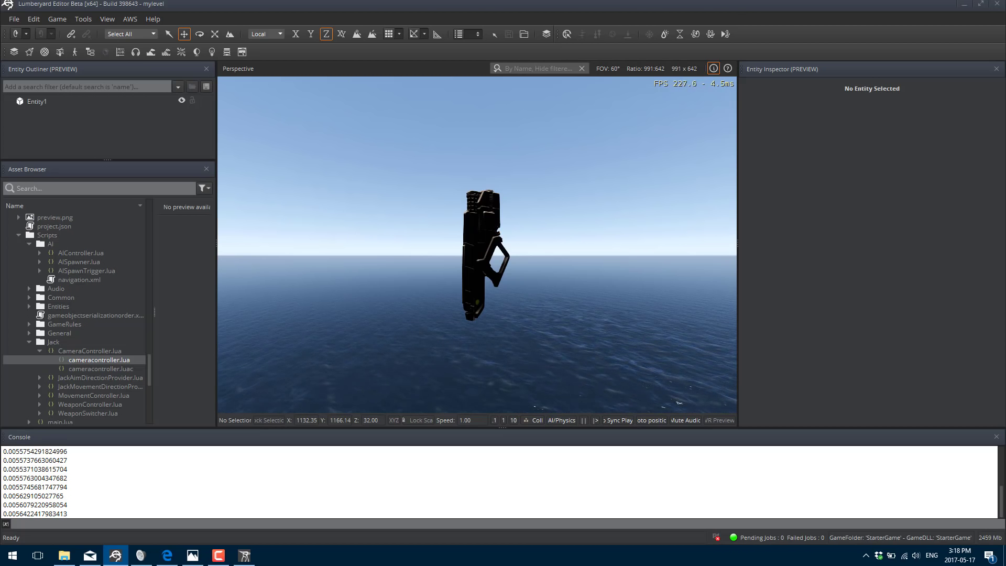
key("Escape")
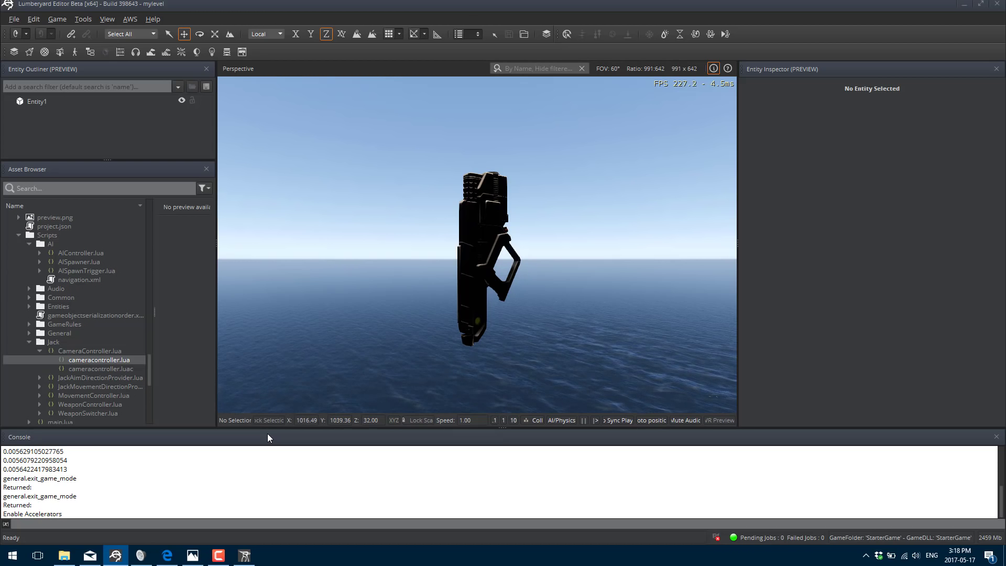
Step: Switch to the Lua Editor and expand the Broadcast and Event functions of CameraRequestBus in the Classes Reference
left_click(245, 557)
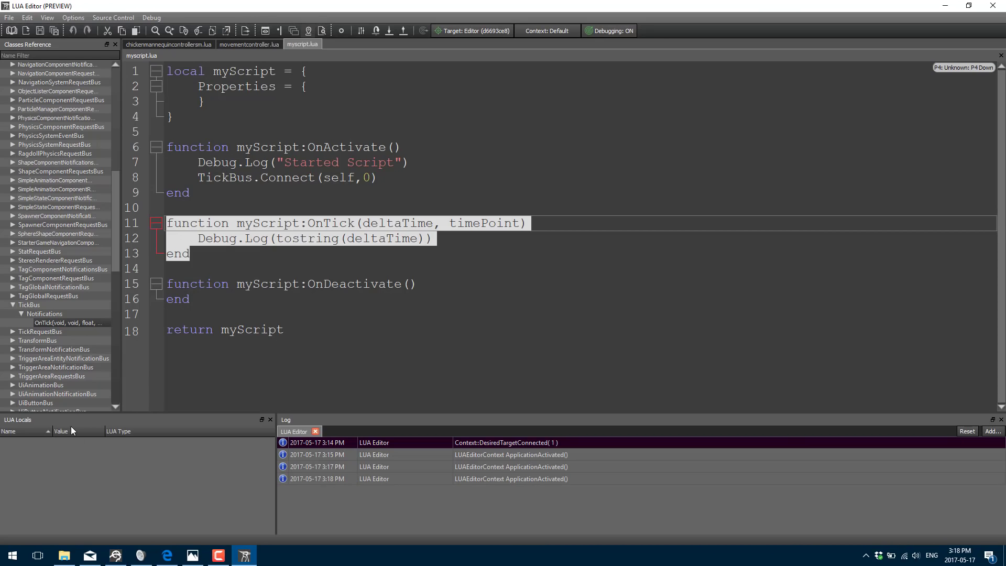
scroll(51, 231, "down", 5)
scroll(52, 231, "up", 6)
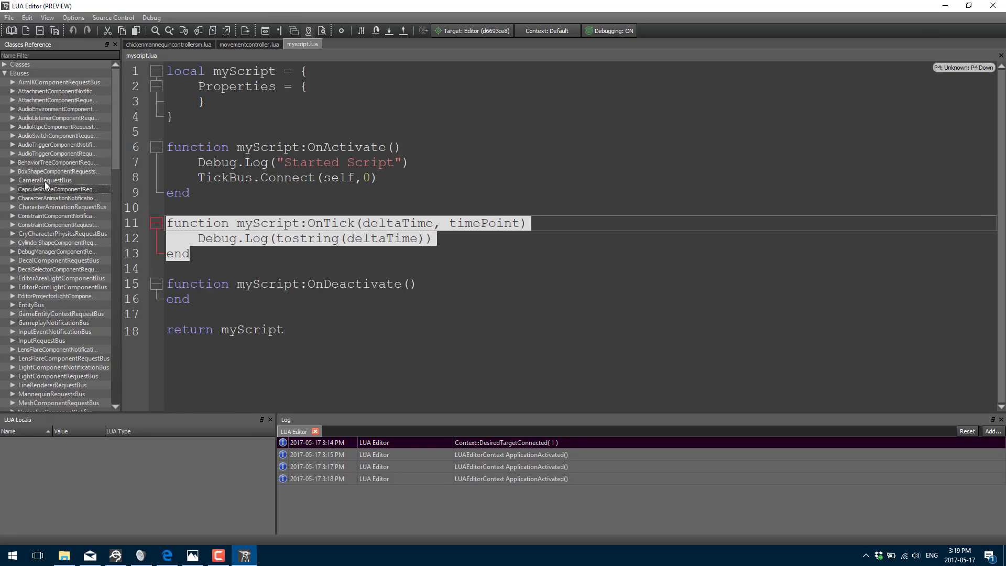
left_click(11, 180)
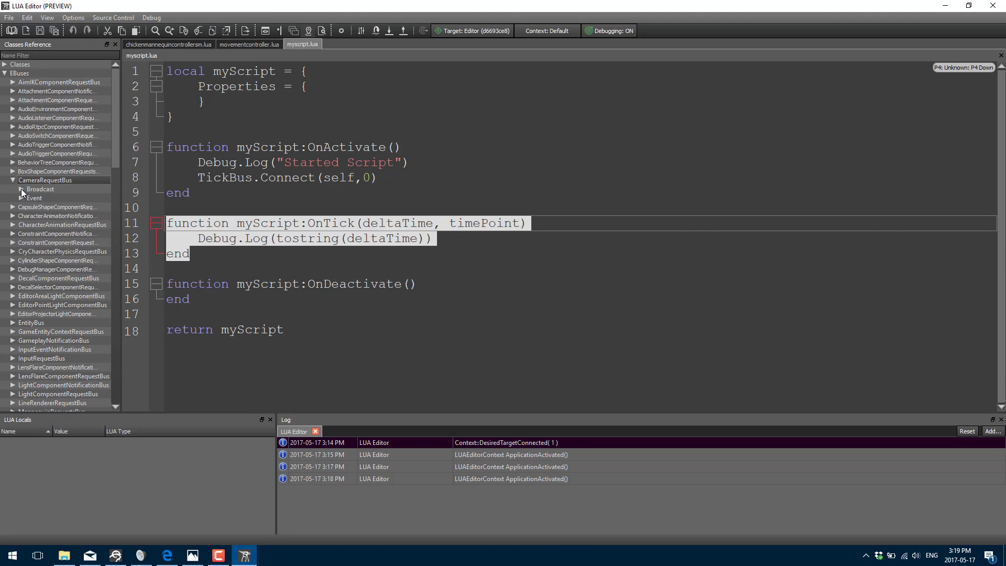
left_click(21, 189)
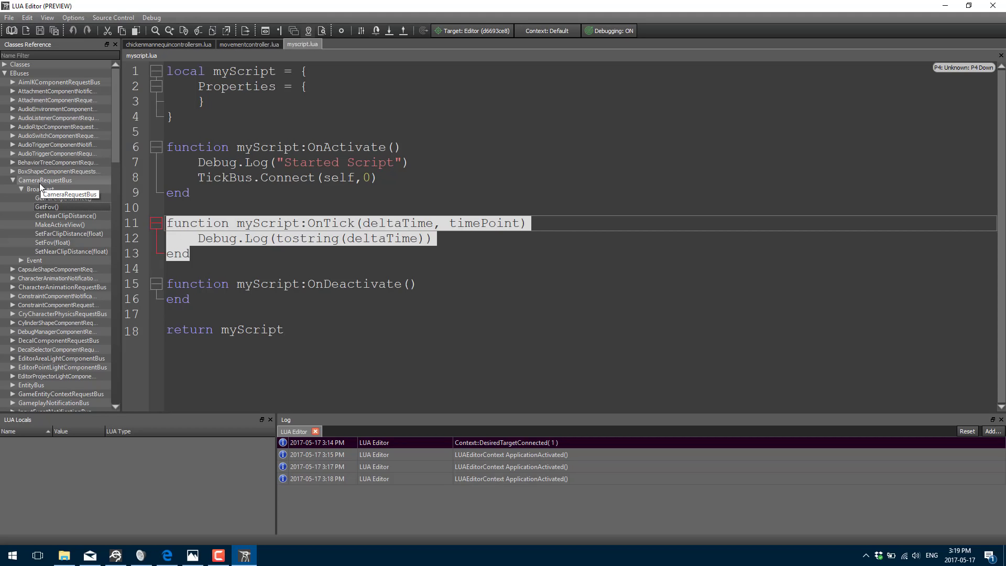
left_click(21, 261)
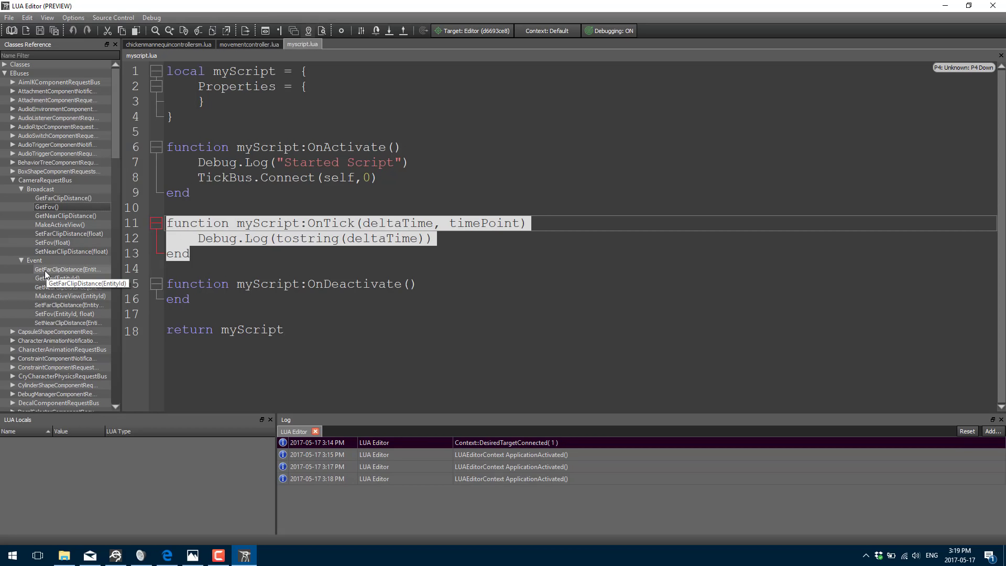
Step: Expand EntityBus and its Notifications in the Classes Reference to view the entity activation and deactivation events
scroll(45, 274, "down", 3)
scroll(45, 275, "down", 1)
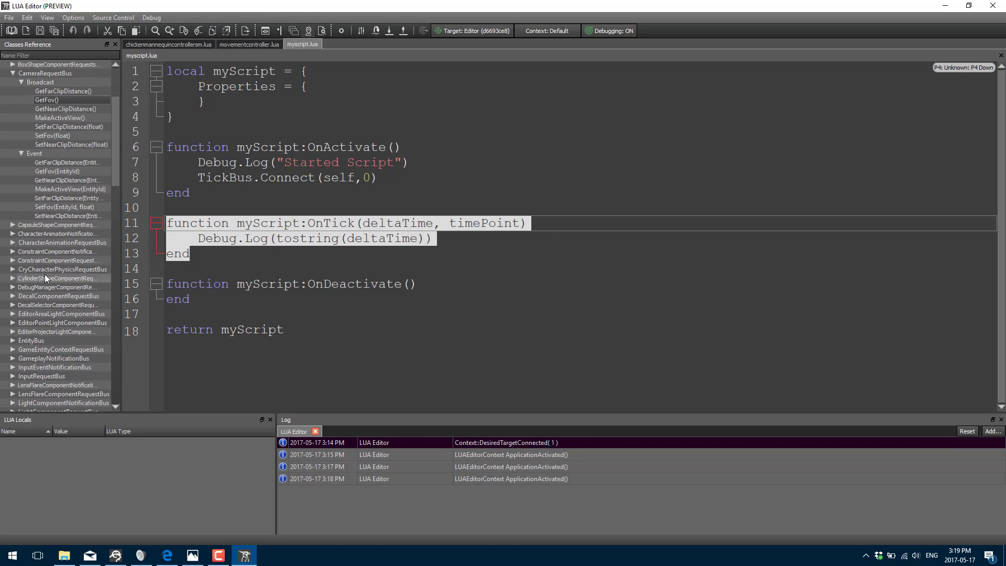
left_click(12, 346)
left_click(23, 350)
left_click(65, 367)
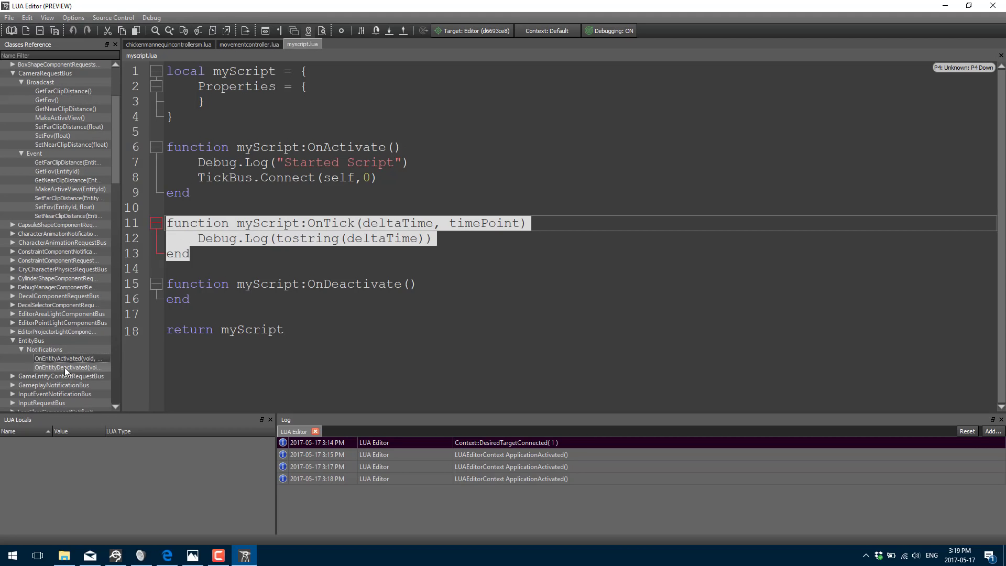
Step: Expand LightComponentRequestBus in the Classes Reference and examine its Broadcast and Event functions
scroll(52, 348, "down", 1)
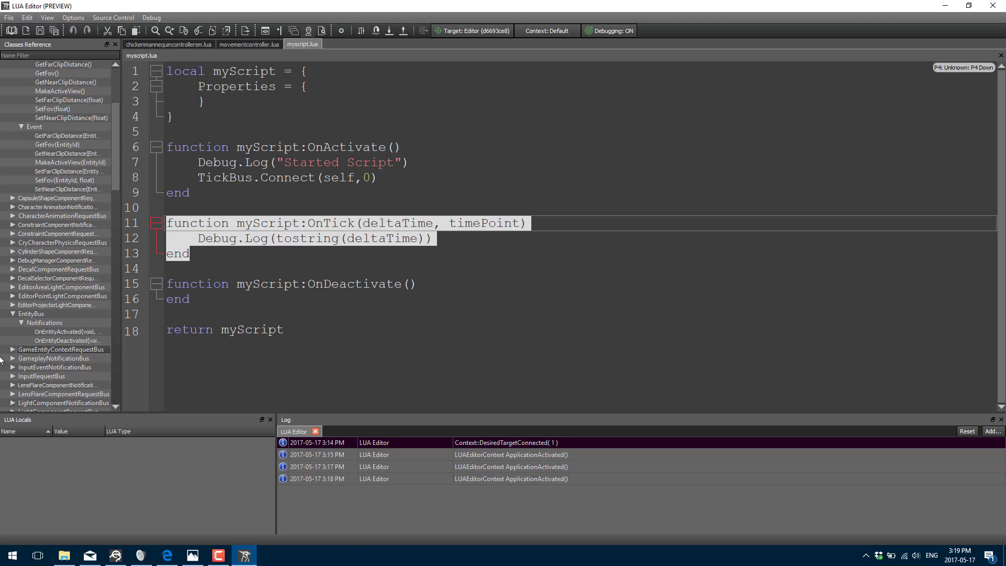
scroll(33, 363, "down", 2)
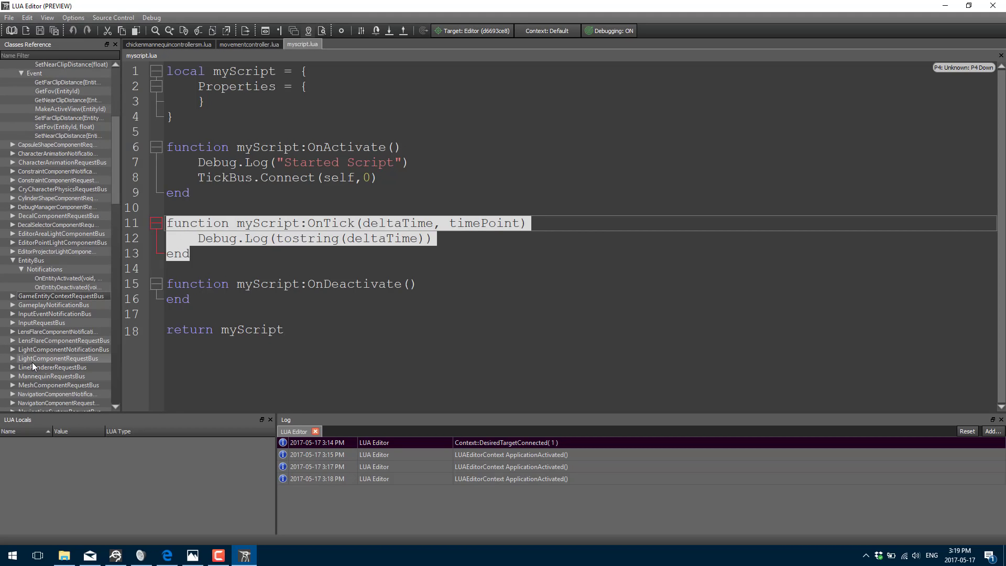
left_click(29, 360)
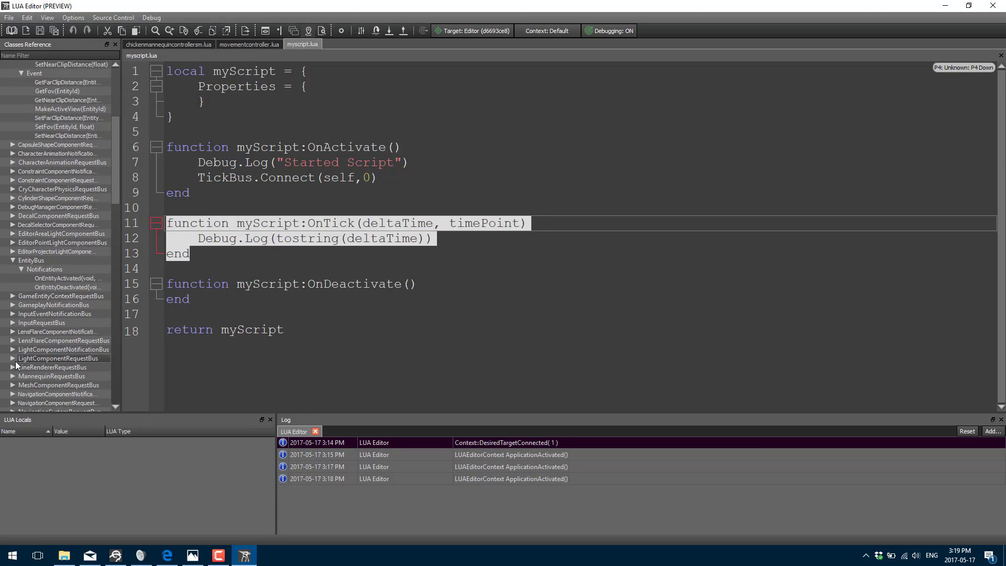
double_click(26, 360)
left_click(21, 367)
scroll(46, 377, "down", 6)
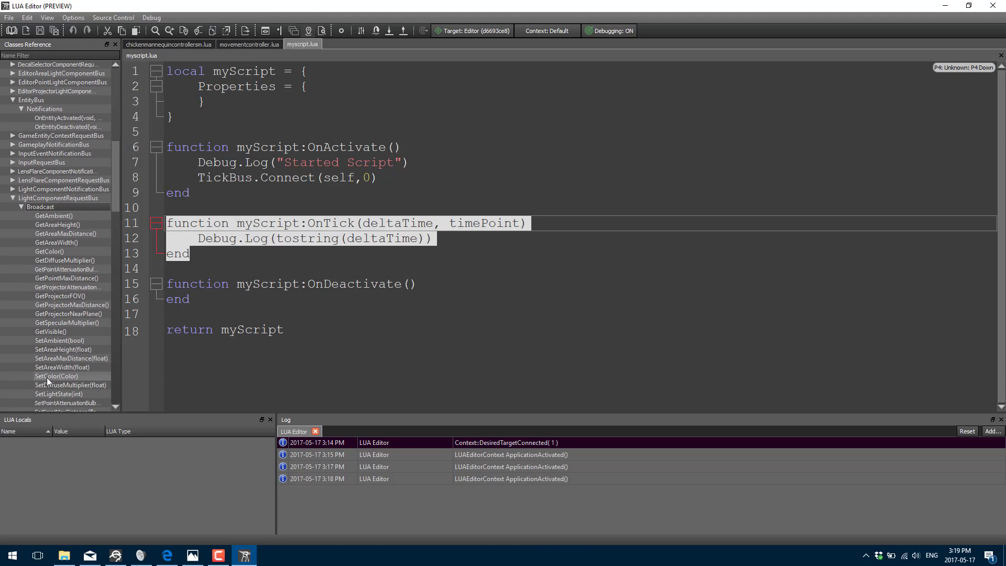
scroll(46, 377, "down", 1)
scroll(61, 201, "down", 3)
scroll(61, 202, "down", 1)
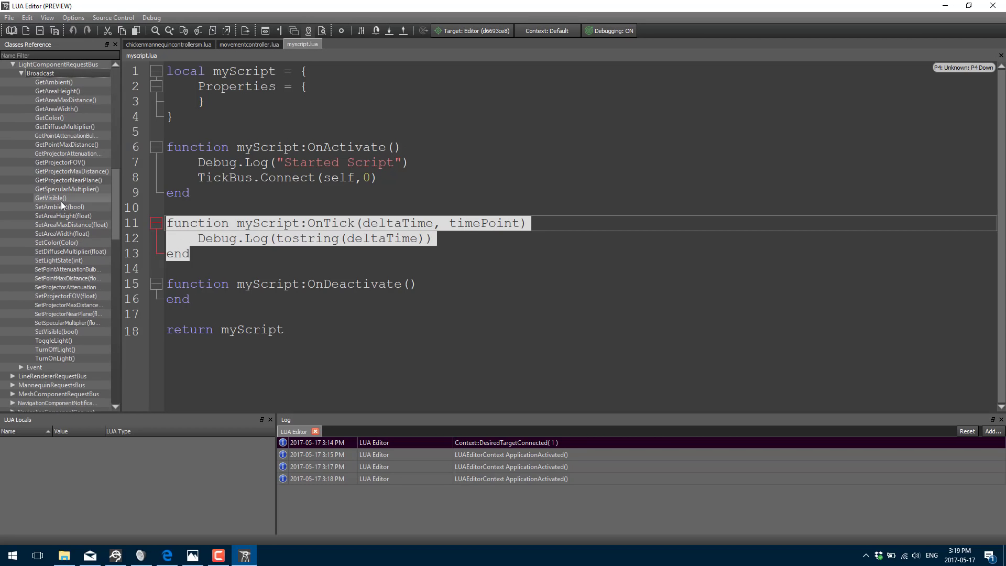
left_click(22, 367)
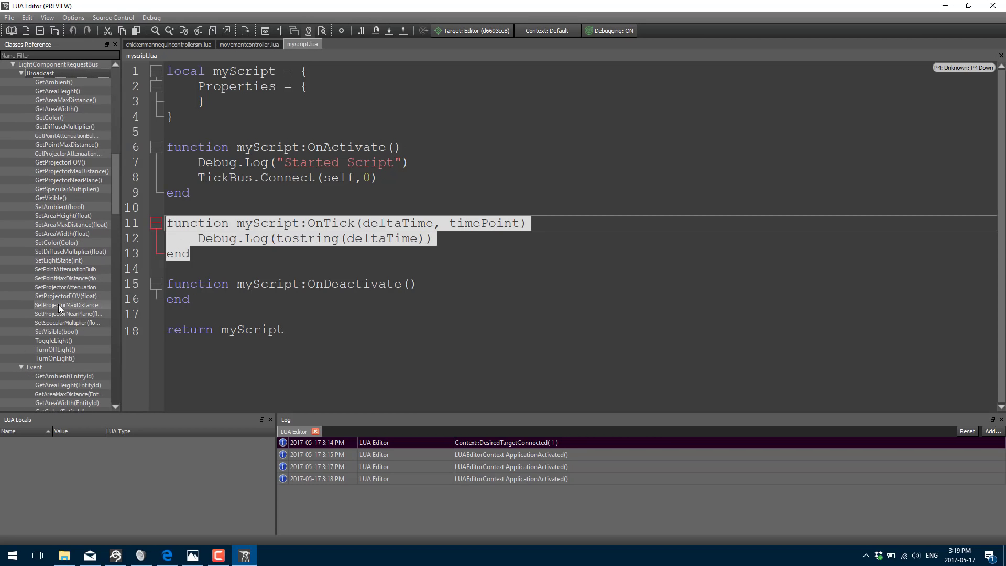
Step: Add the line LightComponentRequestBus.GetAmbient() below the Debug.Log call in the OnTick function of myscript.lua
left_click(490, 238)
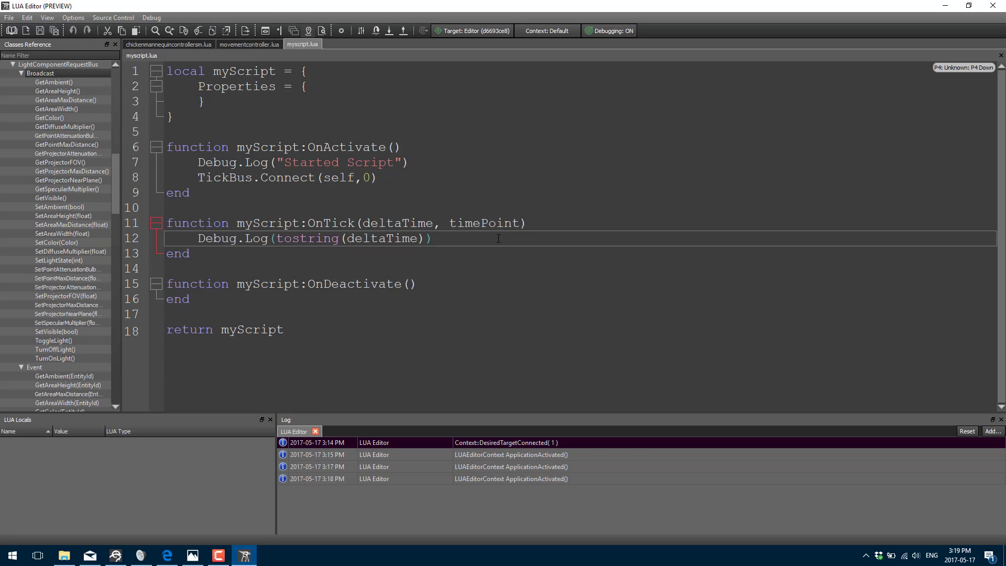
key("Return")
type("LightCOmpo")
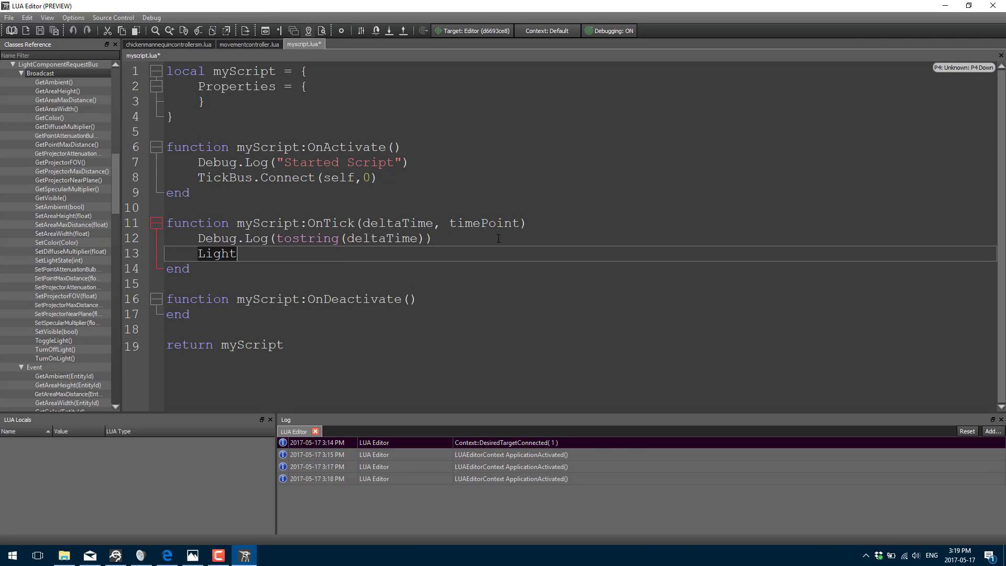
key("BackSpace")
key("BackSpace")
key("BackSpace")
key("BackSpace")
type("omponentRe")
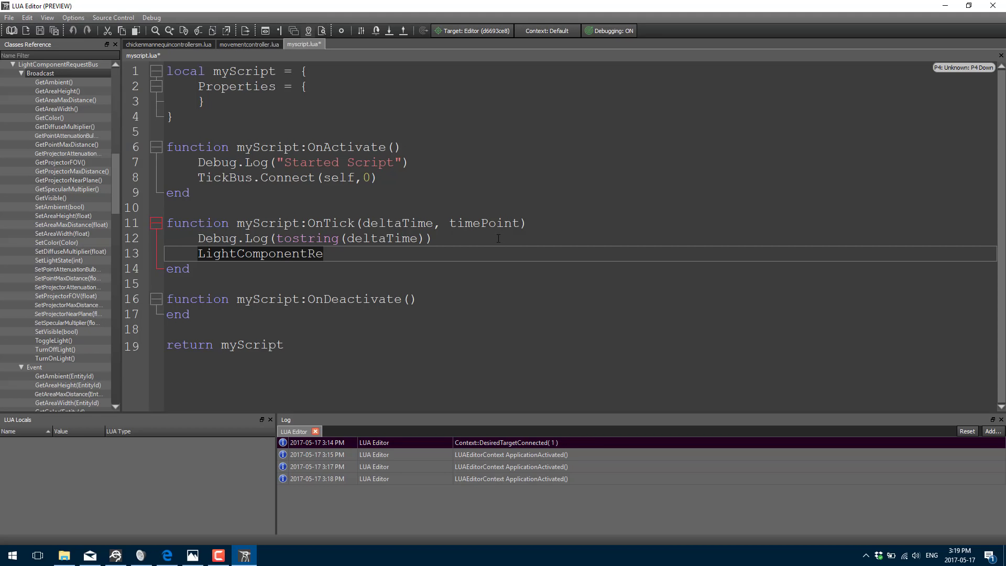
type("questBus.")
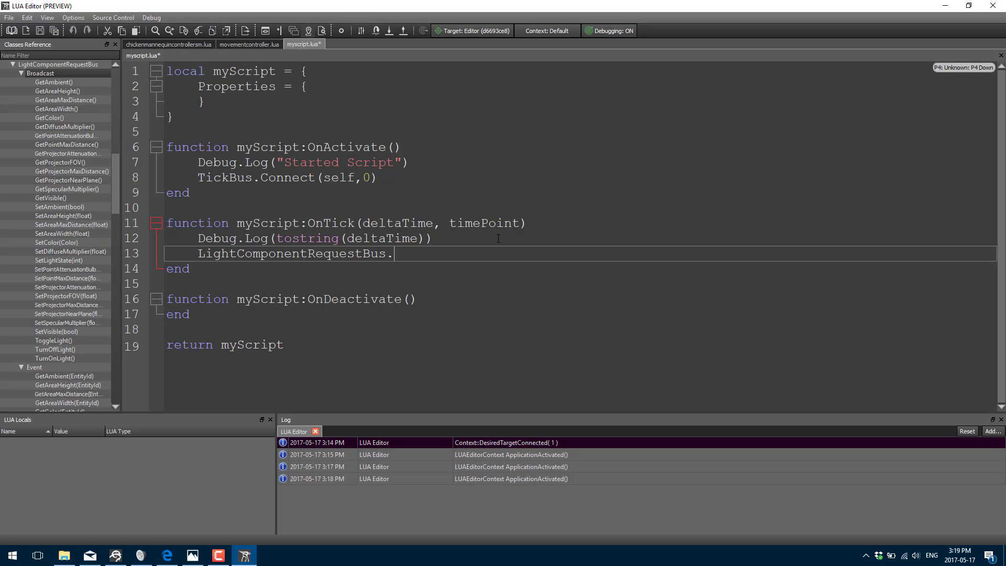
type("GetAmbient()")
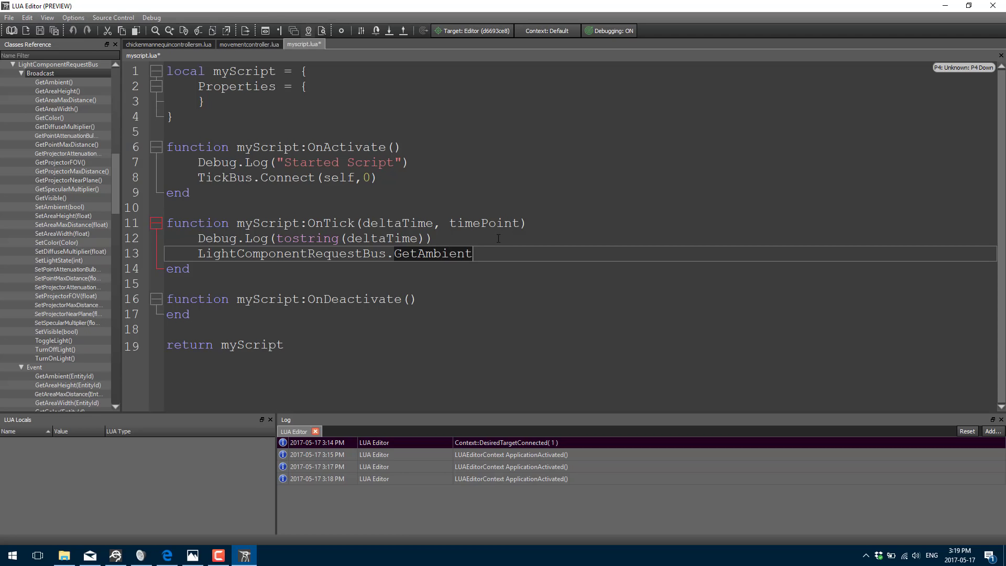
Step: Switch to chickenmannequincontrollersm.lua and examine the TransformBus.Event.GetWorldTM call and its Camera argument in UpdateMovement
left_click(164, 44)
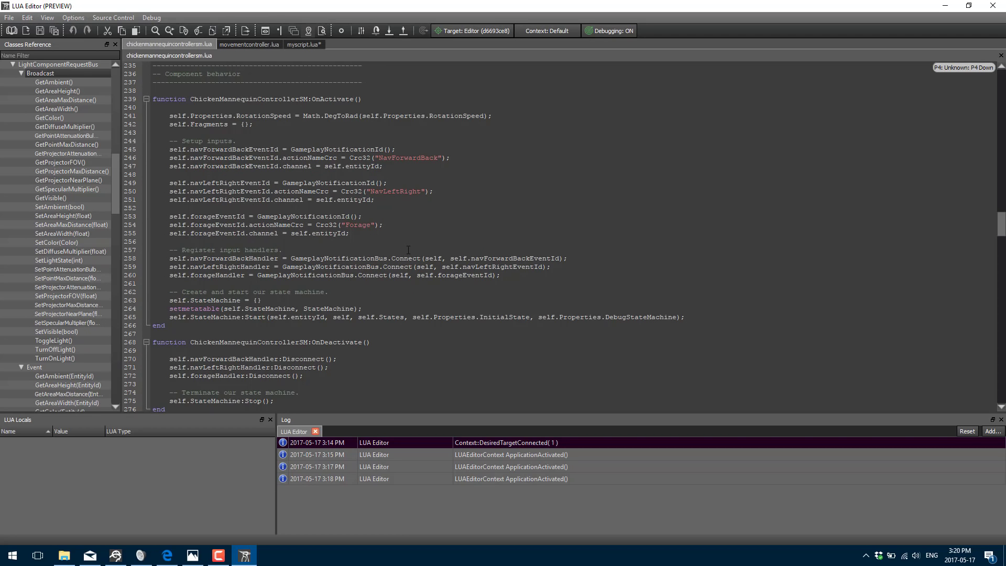
scroll(409, 251, "down", 1)
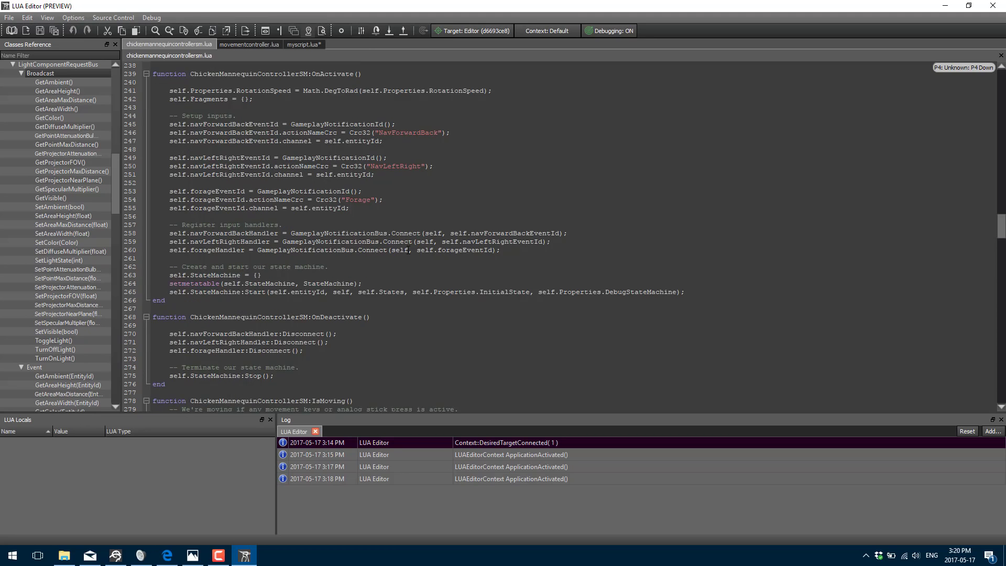
scroll(408, 251, "down", 2)
scroll(409, 250, "down", 1)
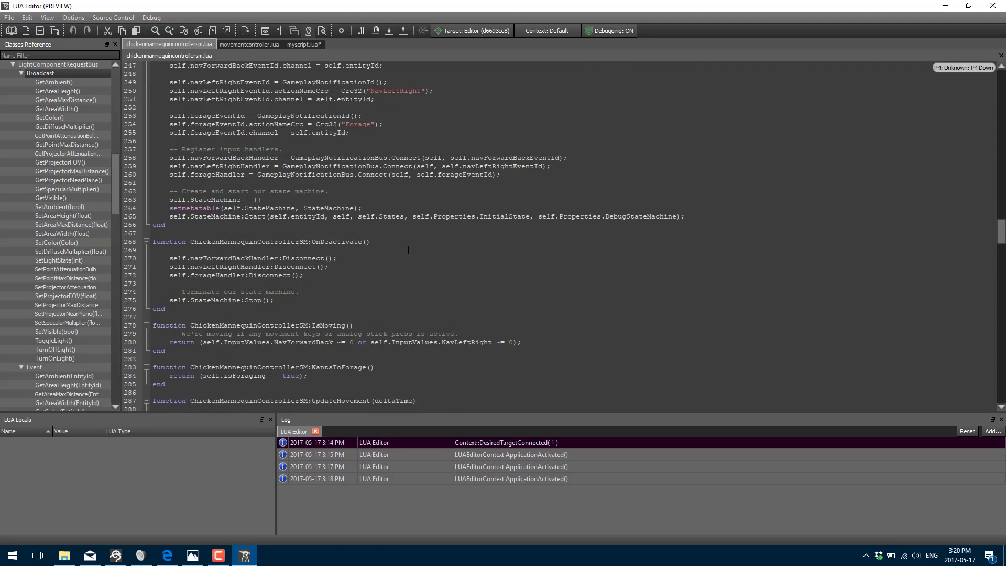
scroll(408, 250, "down", 3)
scroll(409, 250, "down", 1)
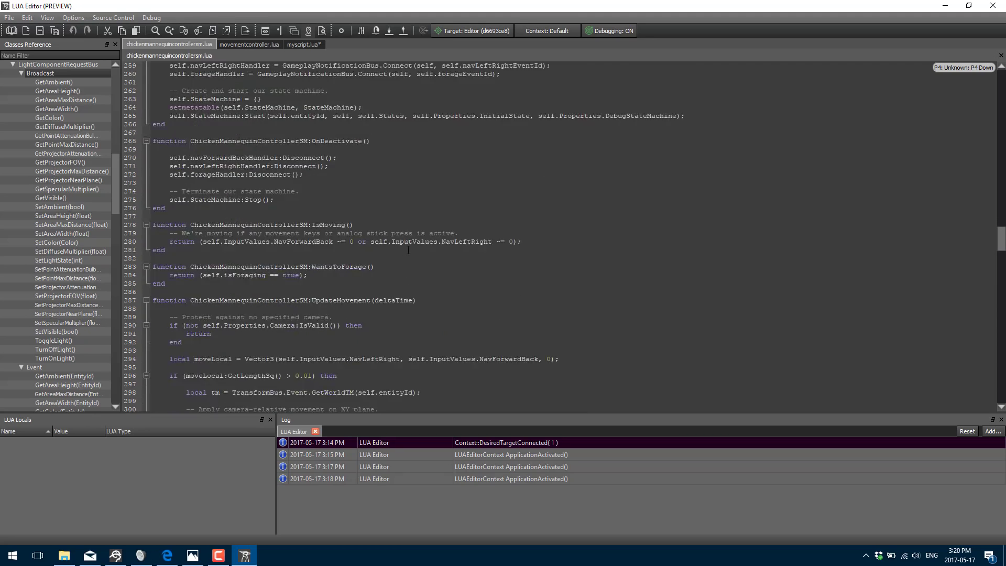
scroll(408, 250, "down", 4)
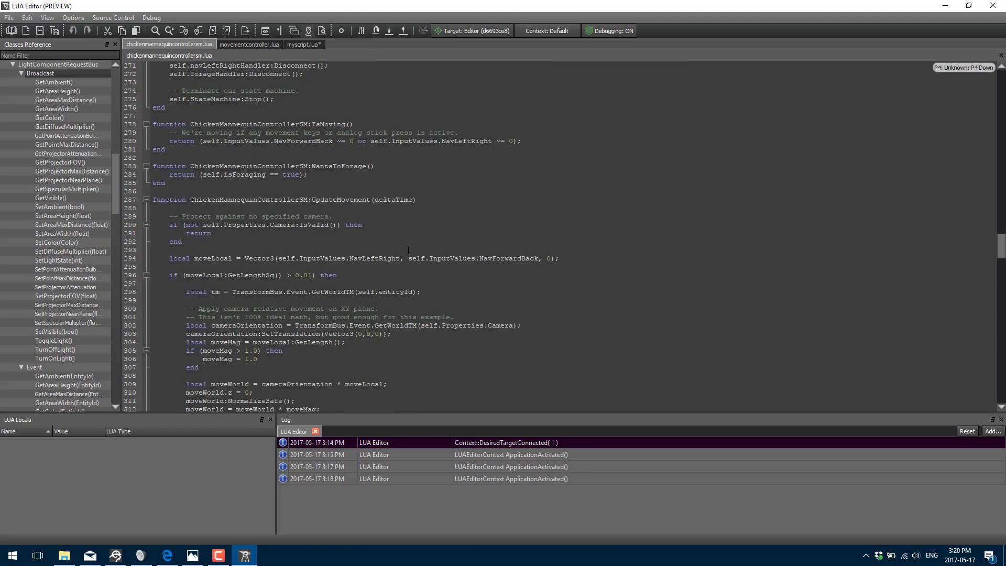
scroll(408, 250, "down", 2)
left_click(285, 275)
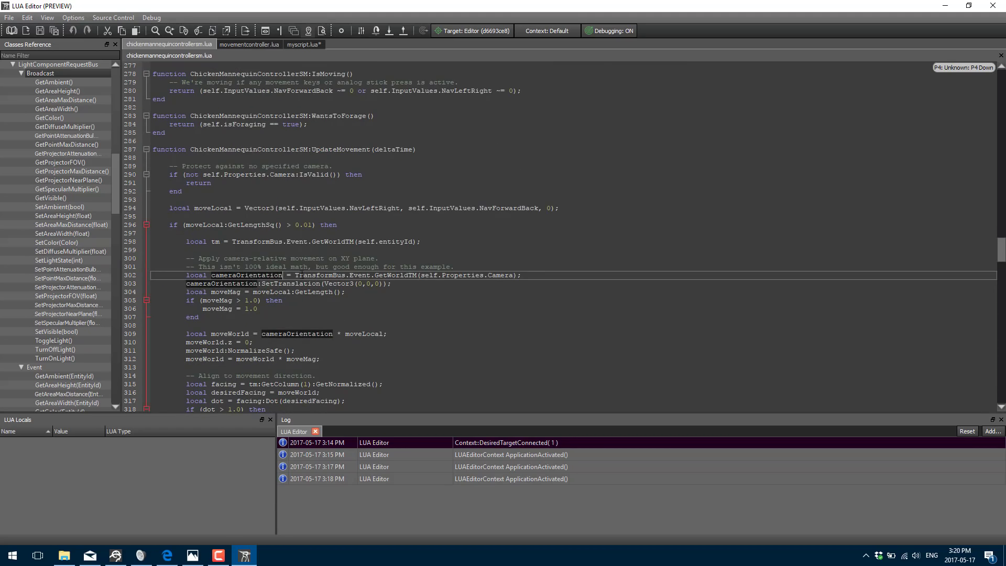
left_click_drag(295, 276, 419, 275)
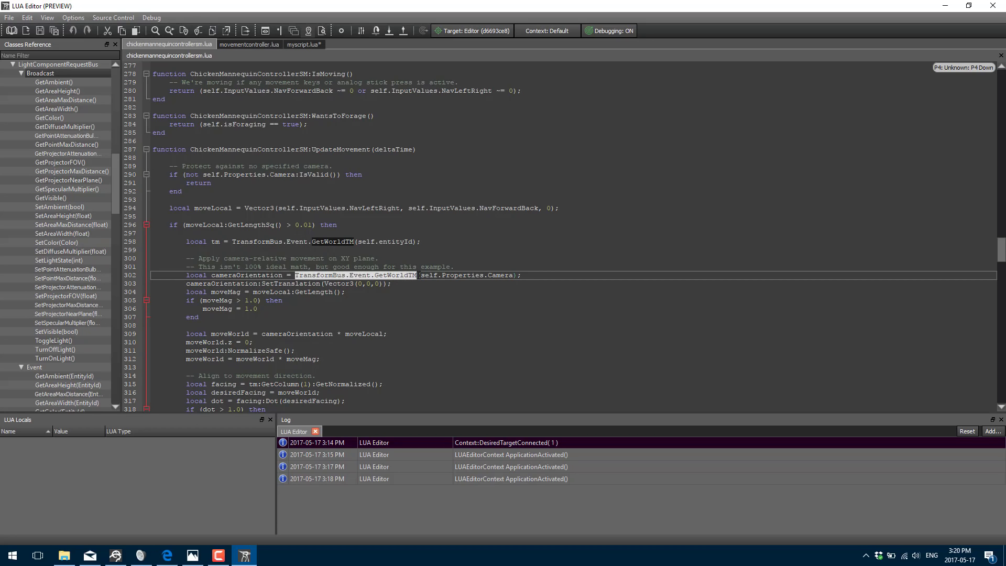
left_click(535, 284)
left_click(520, 275)
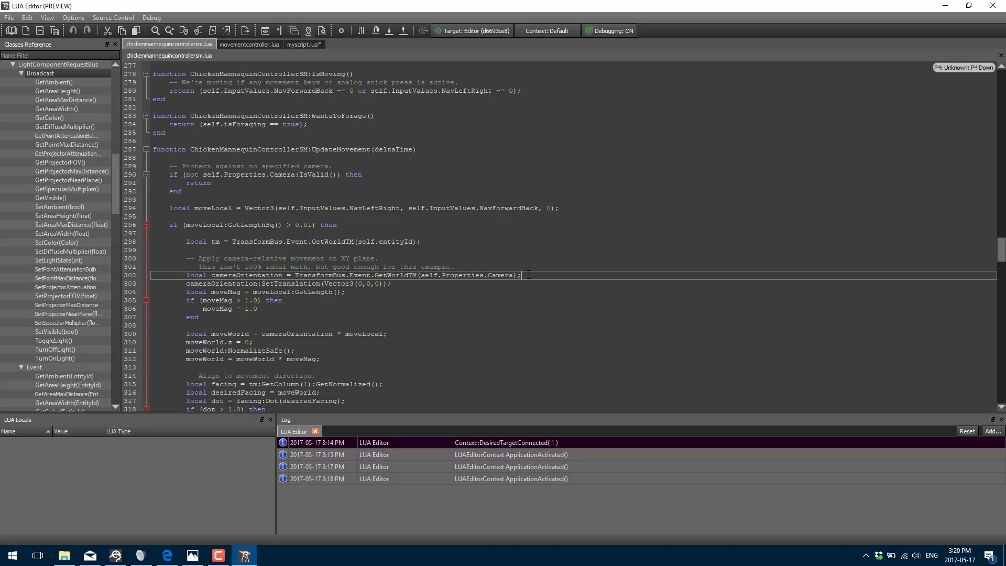
double_click(500, 275)
Step: Examine the CryCharacterPhysicsRequestBus.Event.RequestVelocity call and its entityId, vel and 0 arguments at the end of UpdateMovement
scroll(691, 292, "down", 1)
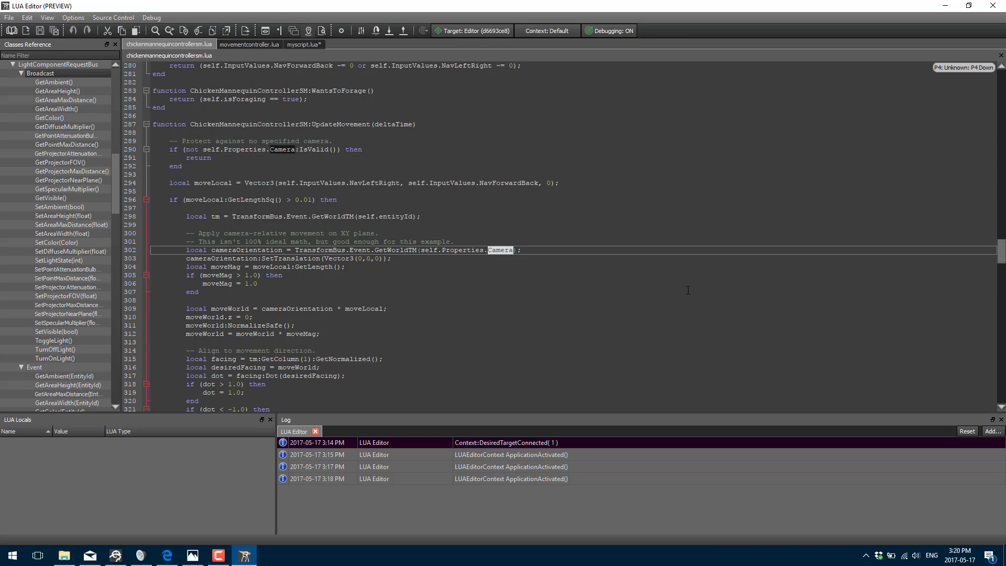
scroll(687, 288, "down", 1)
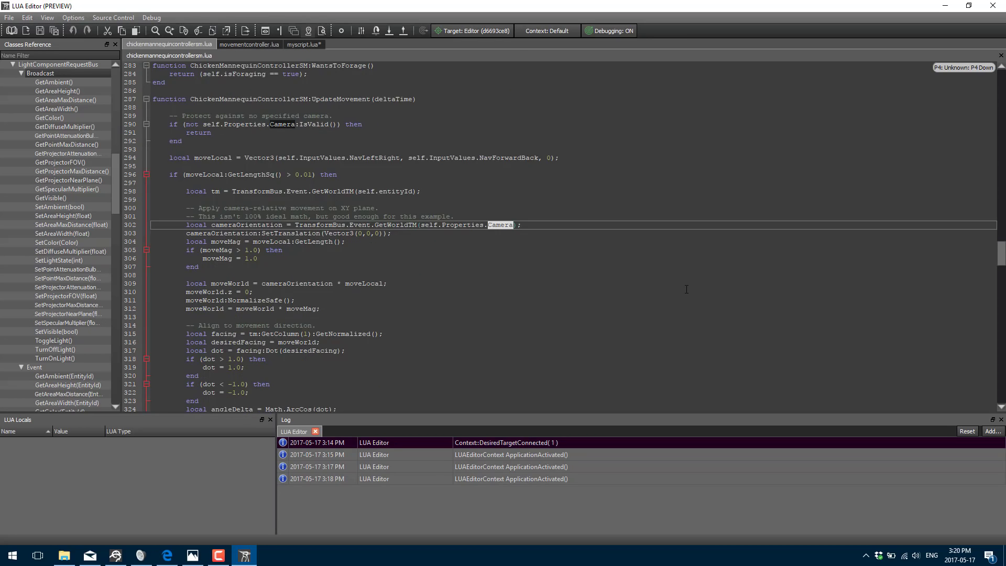
scroll(687, 290, "down", 10)
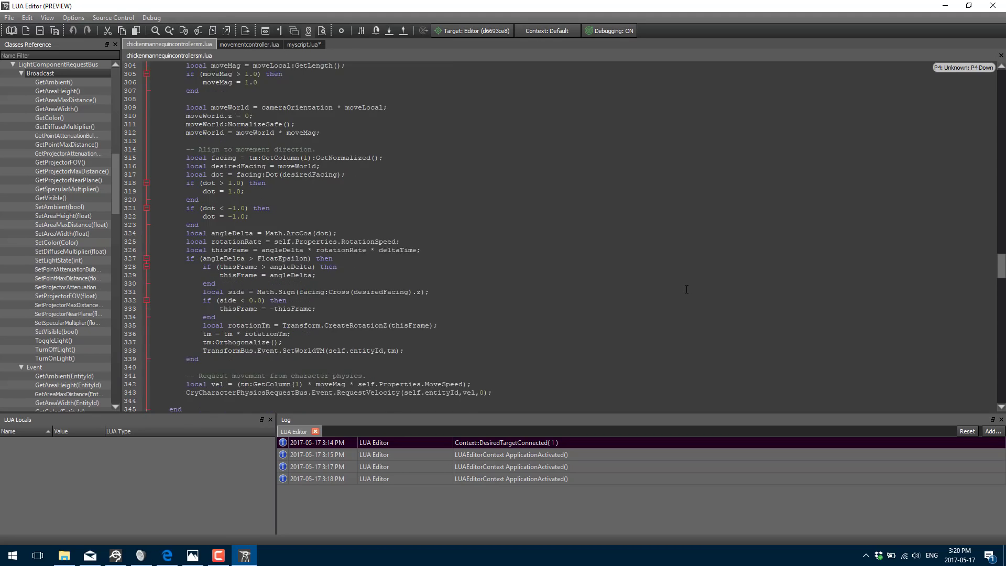
scroll(687, 290, "down", 2)
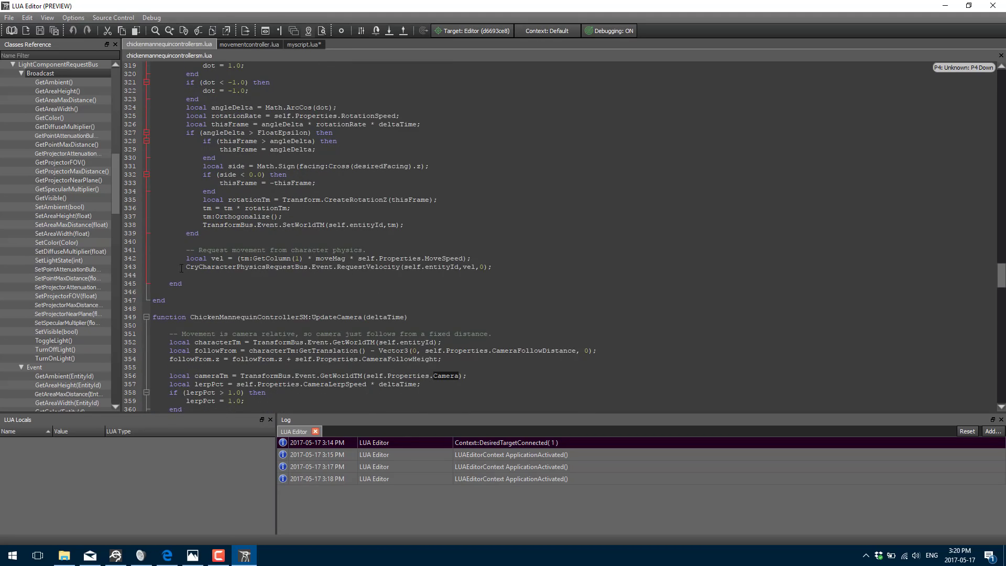
left_click_drag(187, 269, 463, 267)
double_click(442, 267)
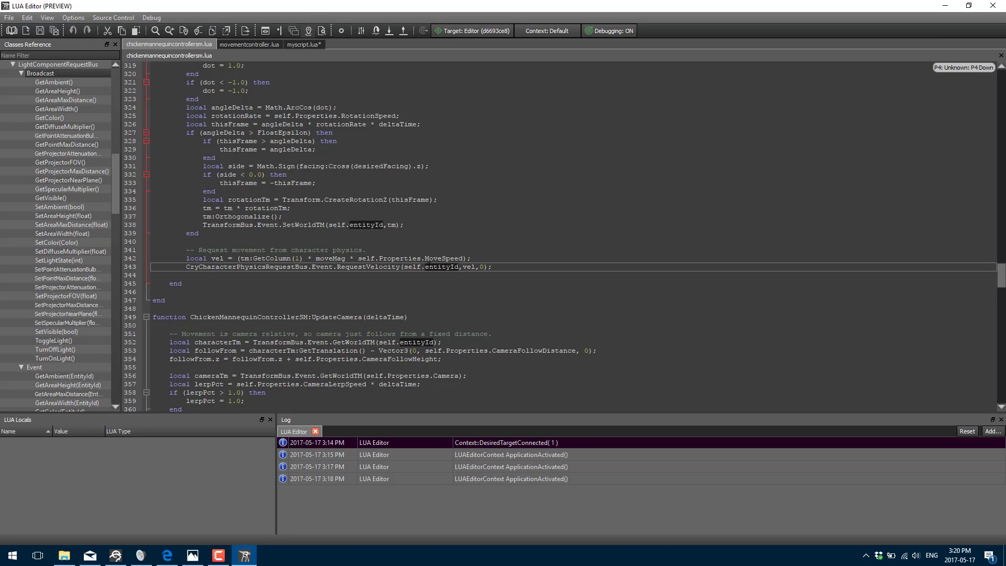
double_click(469, 267)
left_click(483, 268)
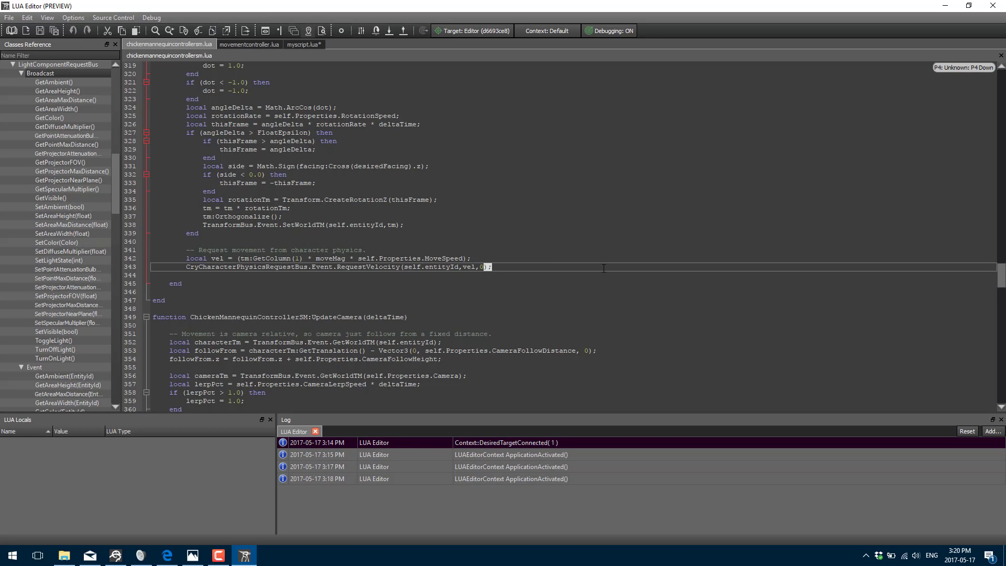
Step: Review the UpdateCamera, OnEventBegin and OnEventEnd functions alongside the LightComponentRequestBus functions in the Classes Reference
scroll(604, 268, "down", 4)
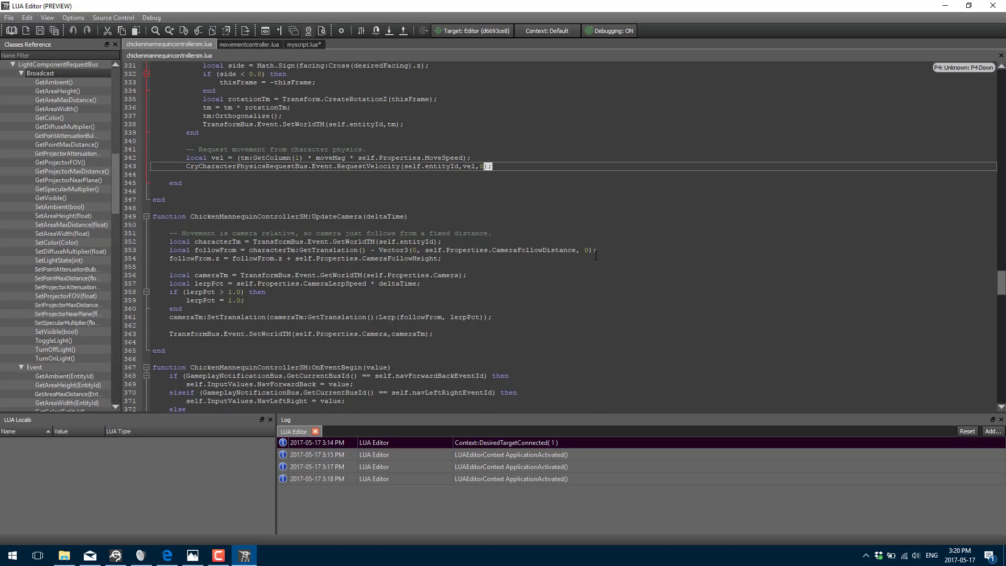
scroll(596, 256, "down", 2)
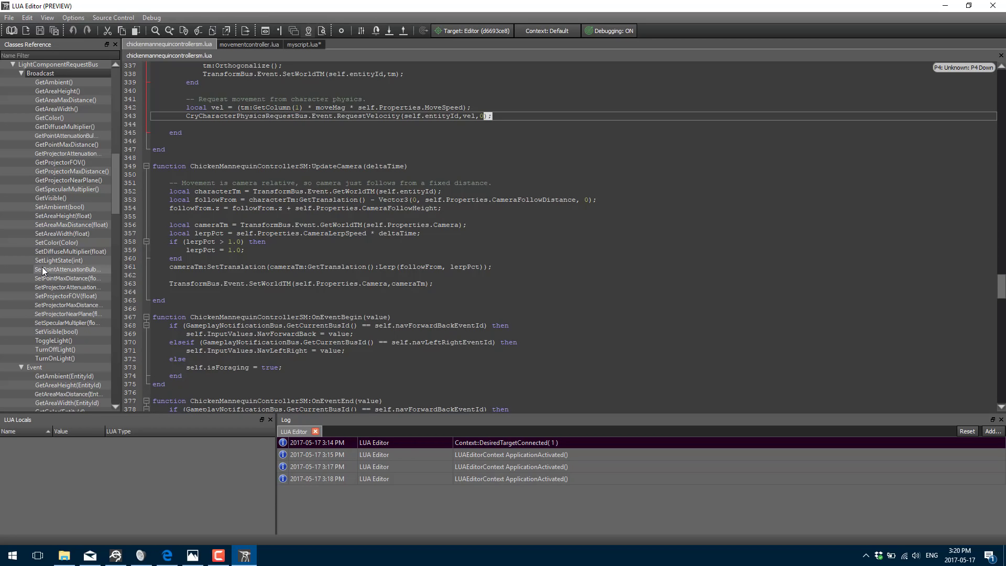
scroll(42, 266, "down", 1)
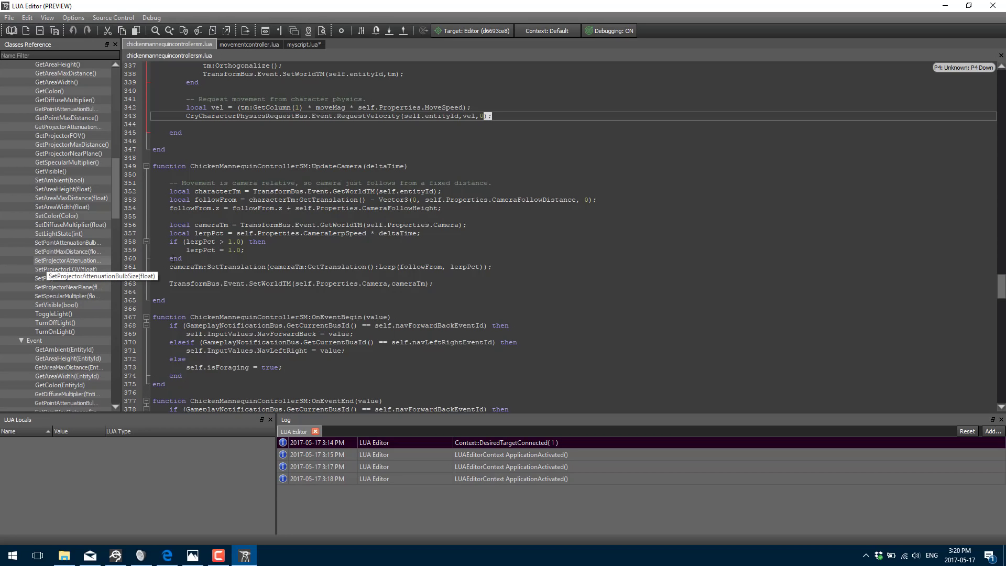
scroll(185, 256, "down", 6)
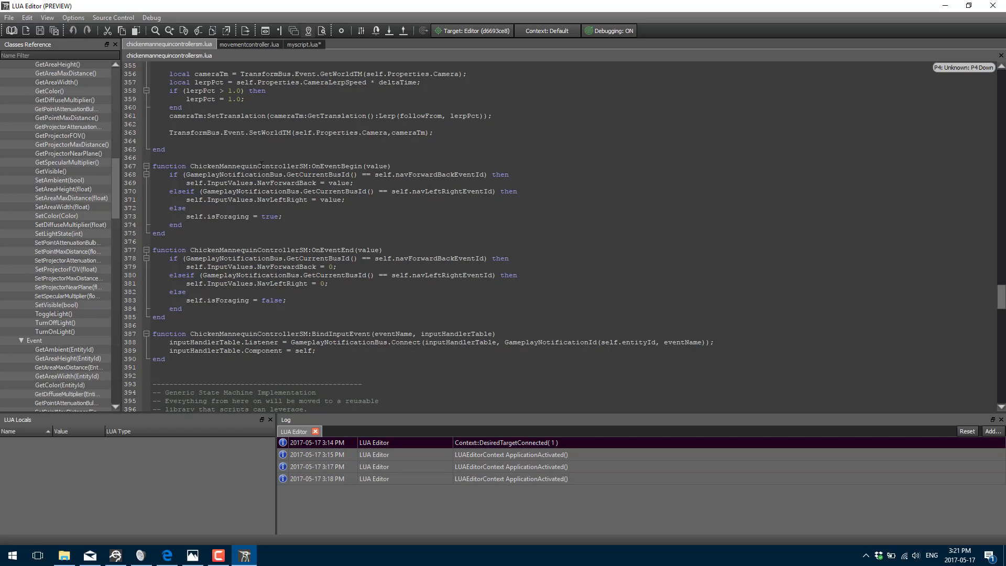
Step: Cancel closing the Lua Editor with unsaved changes, and bring it back as a smaller window over Lumberyard Editor
left_click(993, 5)
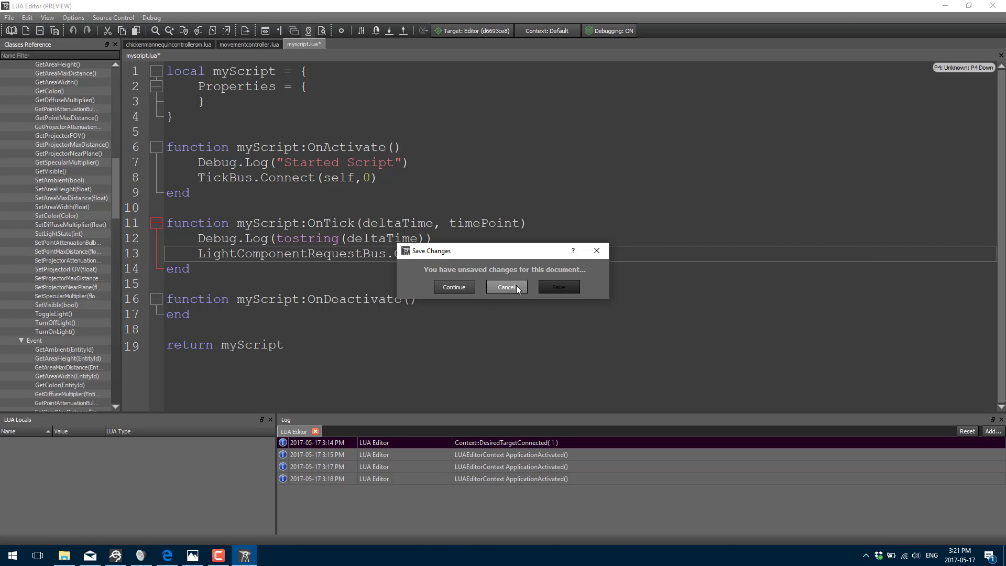
left_click(516, 287)
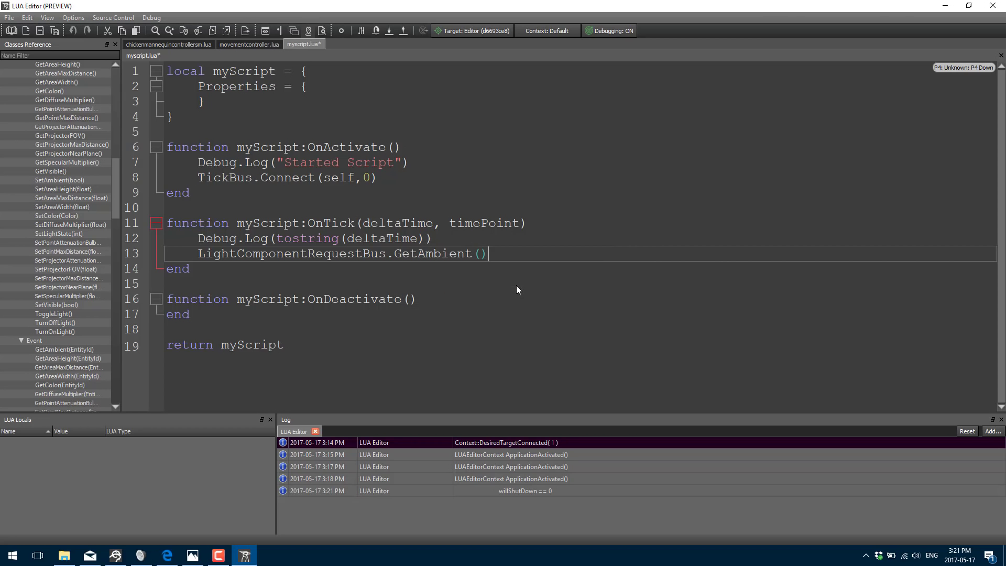
left_click(969, 6)
left_click(816, 80)
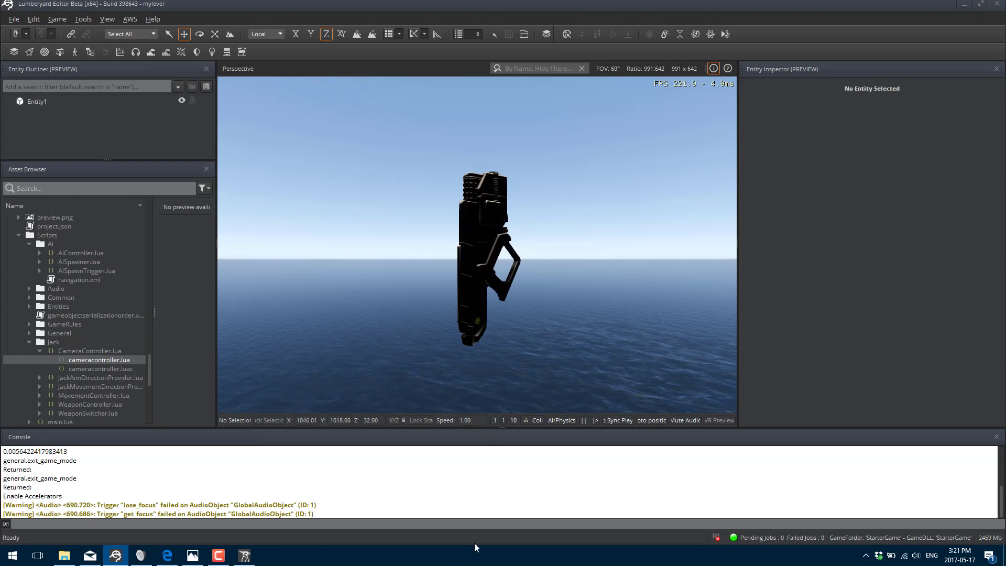
left_click(244, 556)
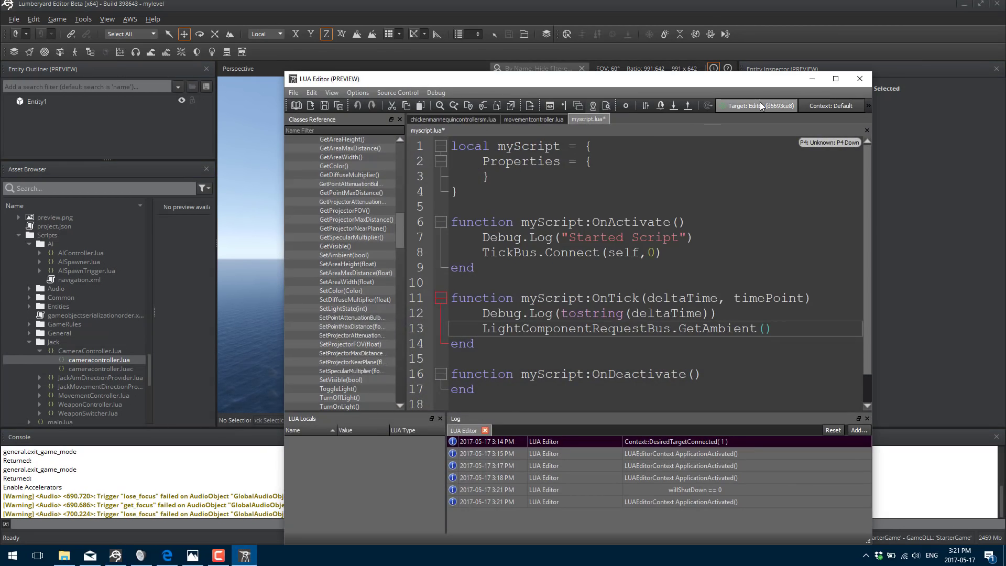
Step: Collapse EBuses in the Classes Reference and expand Globals to examine the global constants
scroll(319, 159, "up", 10)
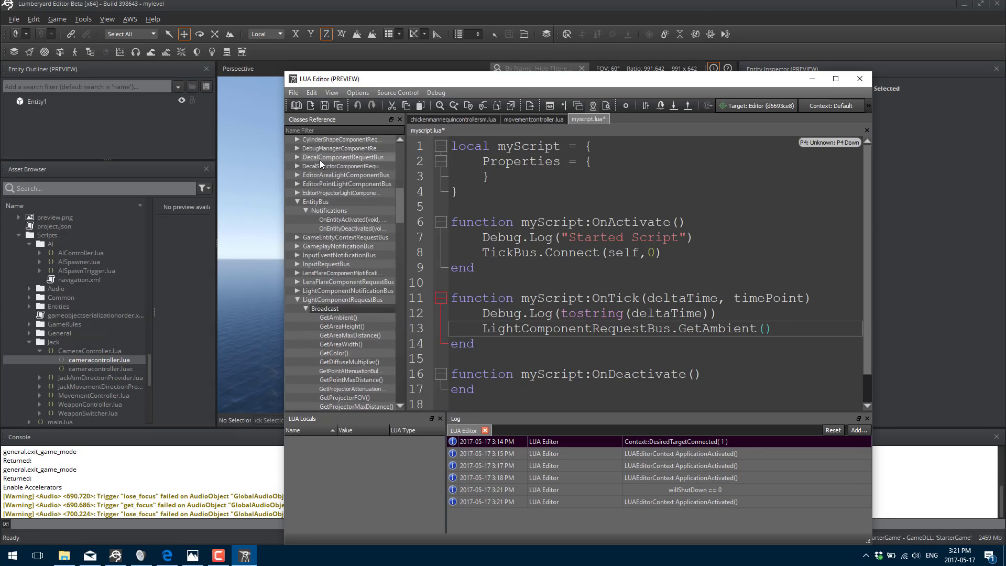
left_click(289, 148)
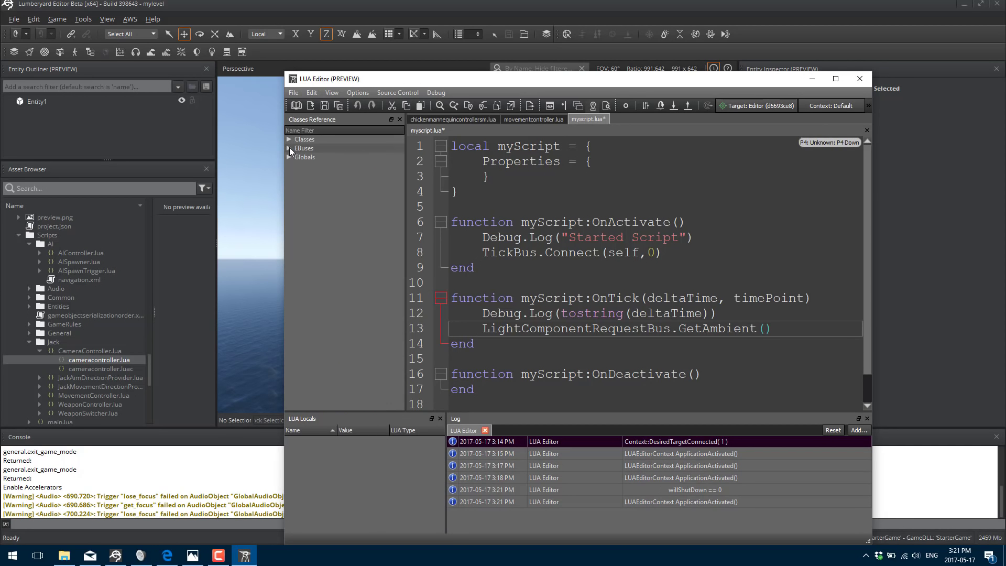
left_click(291, 158)
scroll(320, 301, "down", 10)
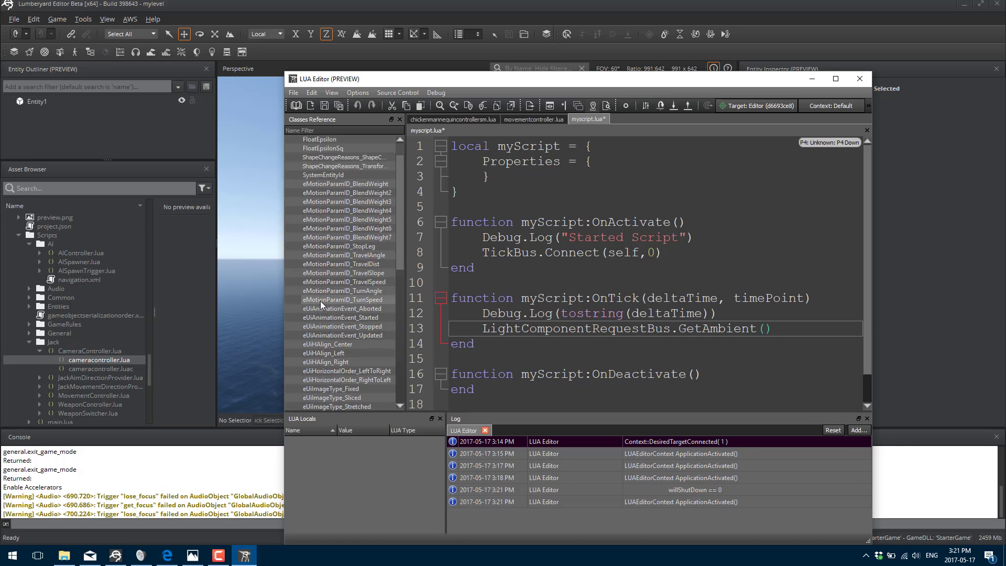
scroll(320, 301, "up", 10)
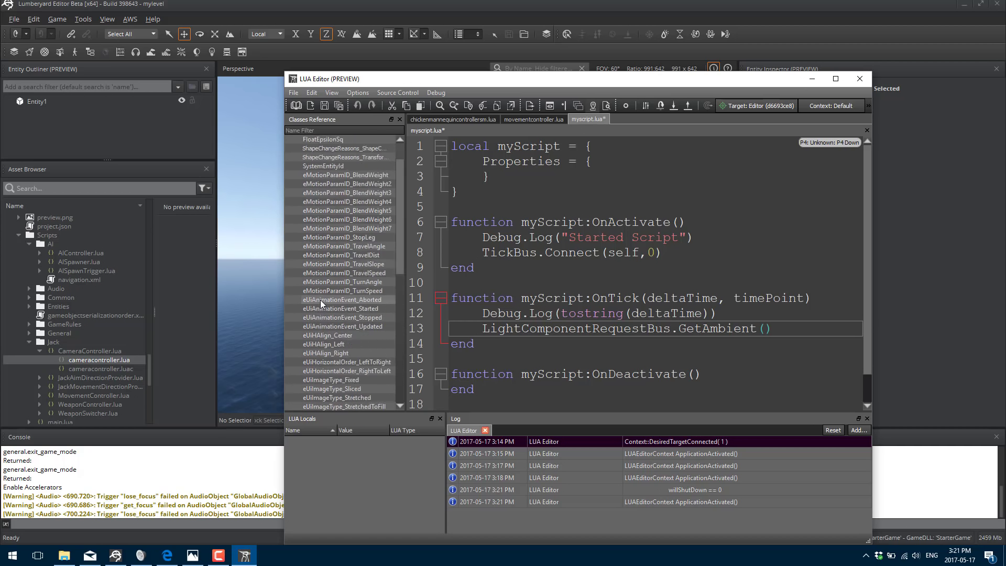
Step: Reopen EBuses, expand the Broadcast and Event functions of AudioRtpcComponentRequestBus, and browse the other buses in the list
left_click(289, 148)
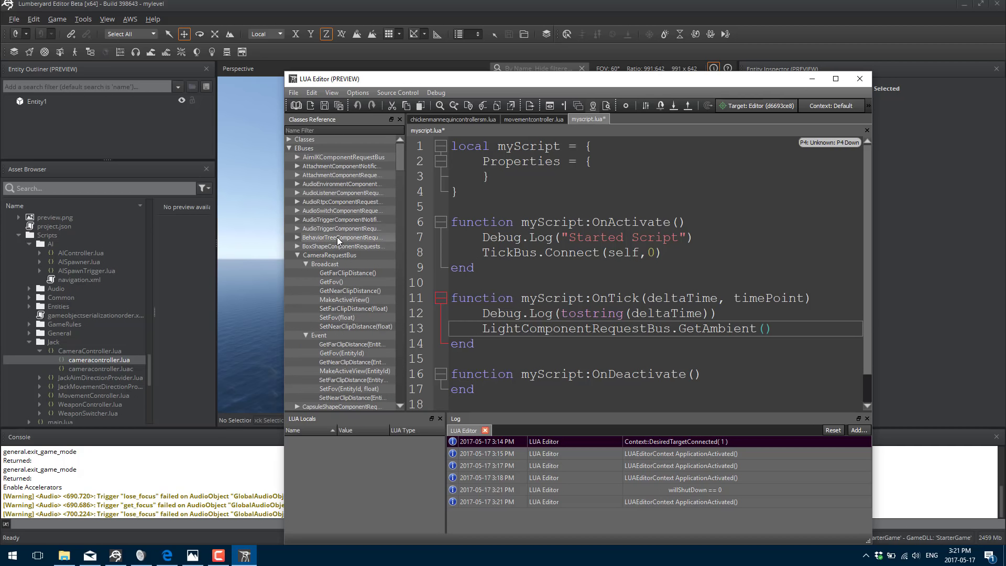
left_click(297, 202)
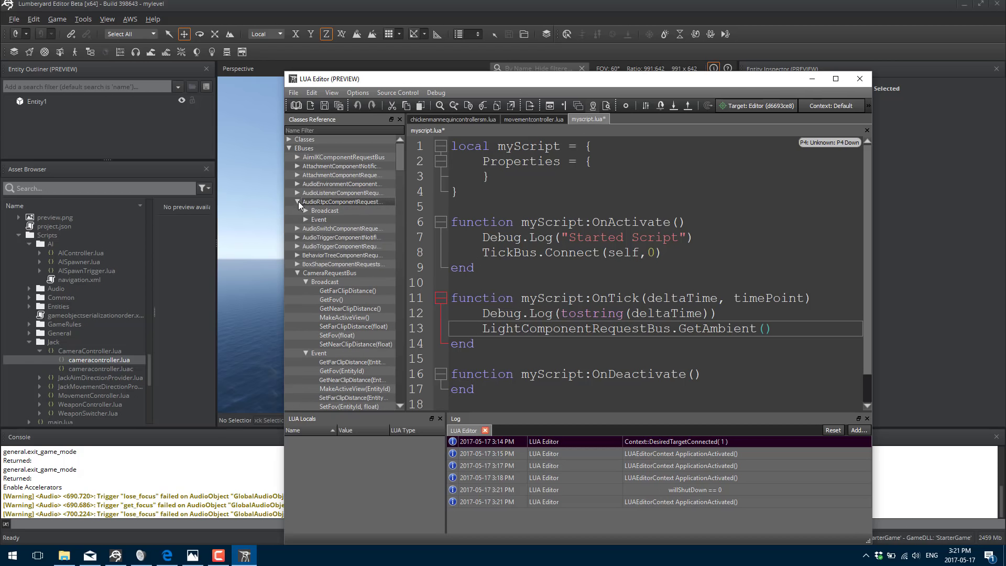
left_click(306, 211)
left_click(306, 237)
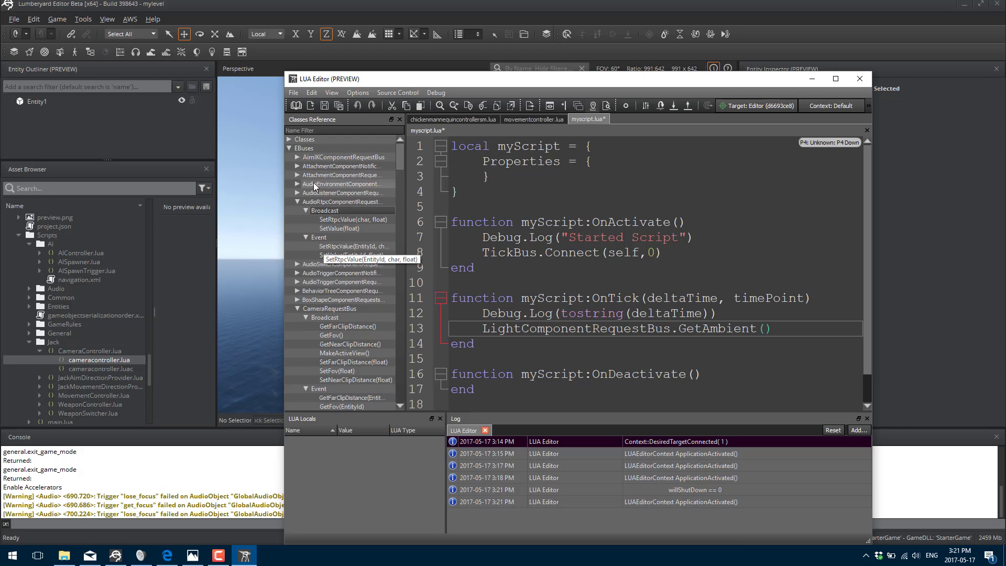
scroll(330, 255, "down", 10)
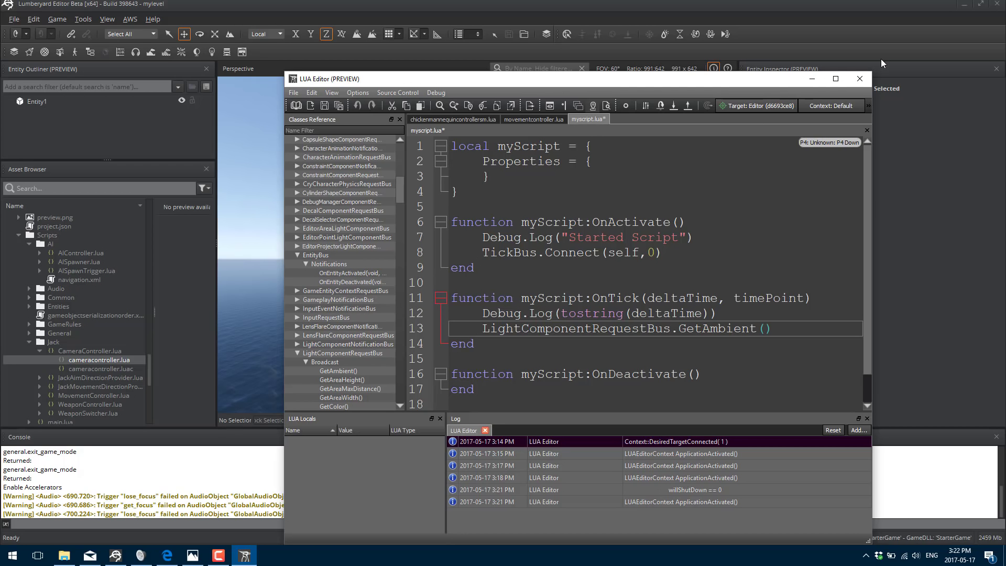
Step: Close the Lua Editor without saving the changes to myscript.lua, and open the recent level StarterGame.cry
left_click(868, 78)
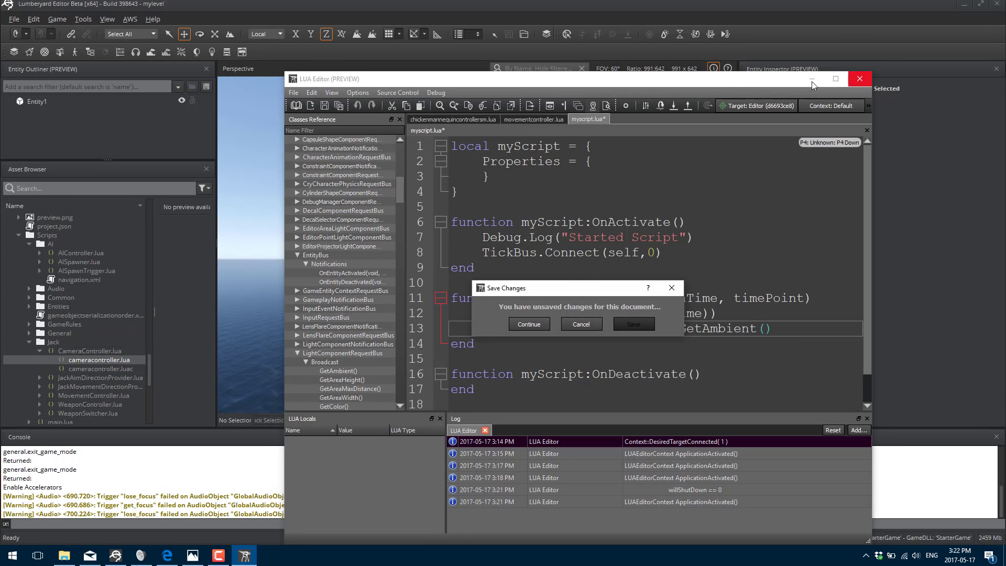
left_click(542, 330)
left_click(15, 19)
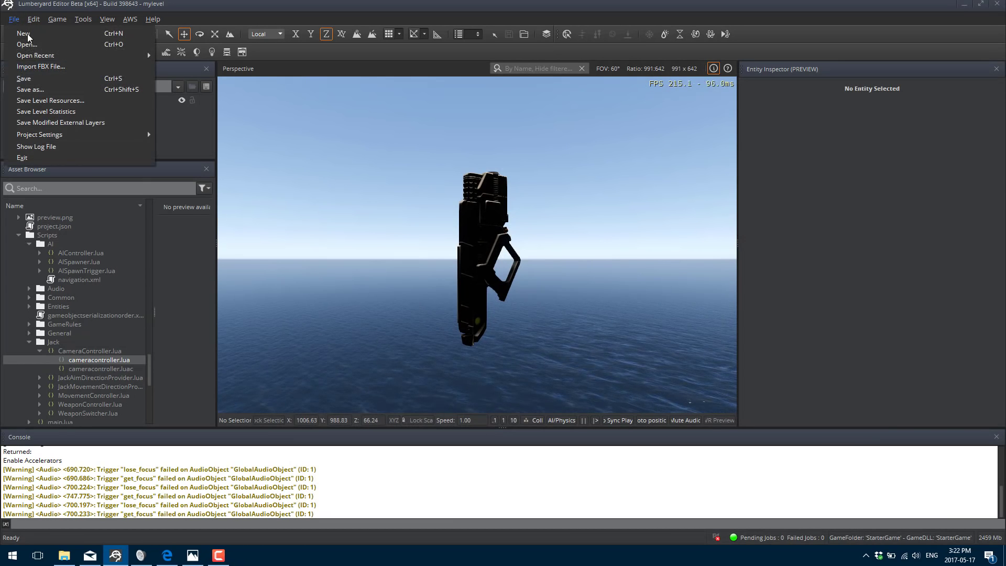
mouse_move(37, 55)
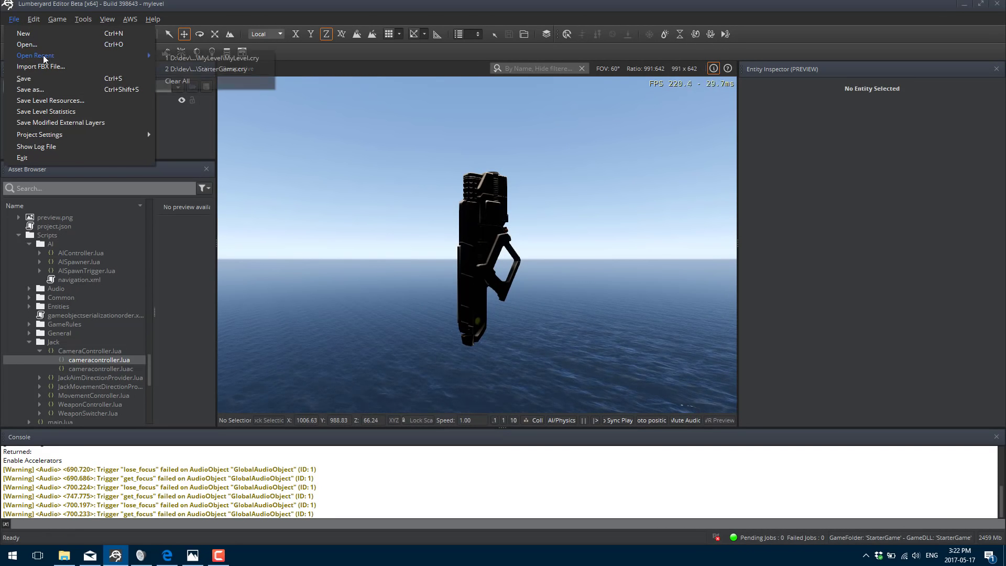
left_click(182, 58)
left_click(508, 294)
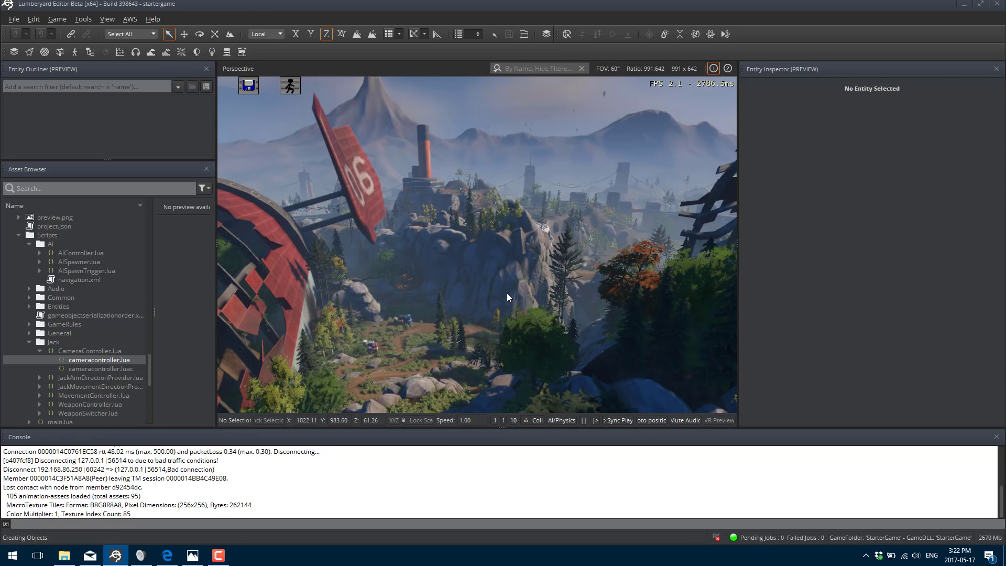
Step: Look around the Starter Game level, viewing the crashed red ship, the rocky cliffs and the forest paths
right_click(577, 228)
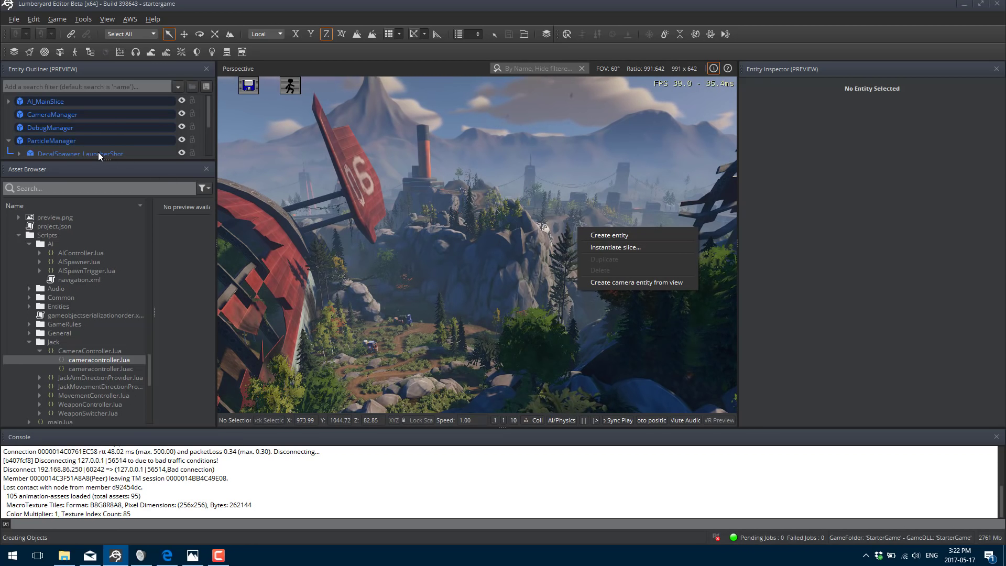
left_click(505, 245)
right_click_drag(439, 244, 718, 325)
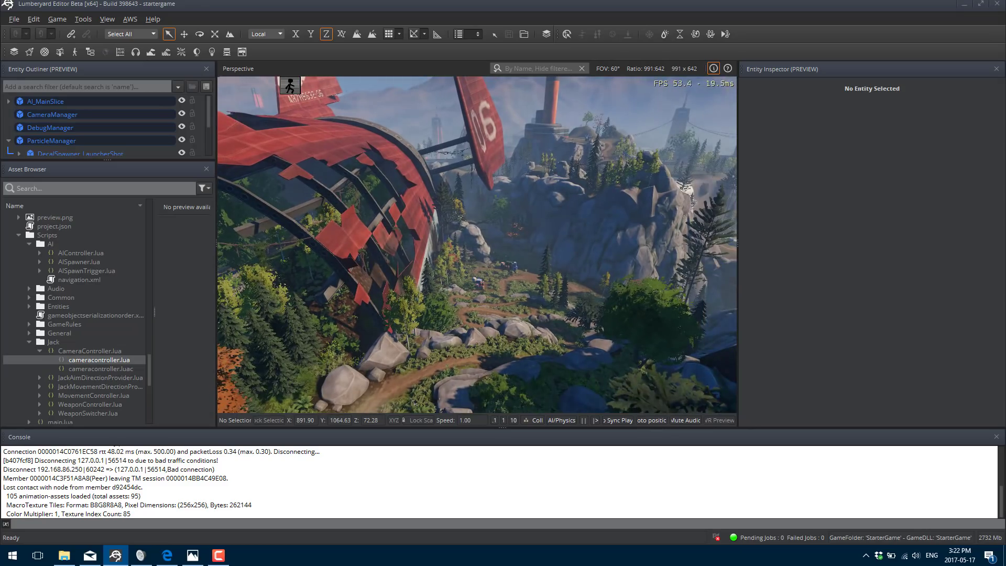
scroll(485, 298, "up", 8)
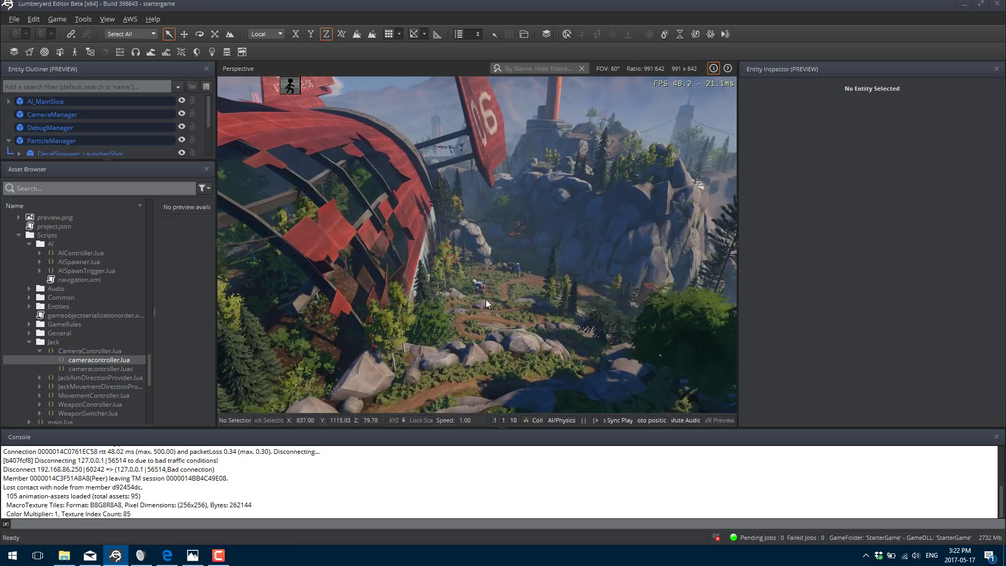
right_click_drag(498, 329, 608, 315)
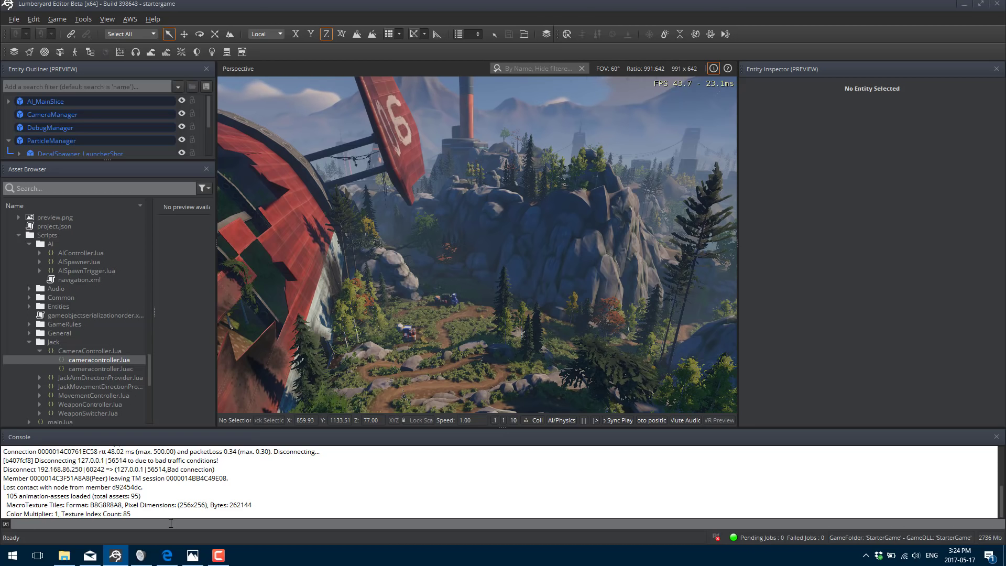
Step: Switch to the browser to review the "Now Available – Starter Game" blog post, and return to Lumberyard Editor
left_click(167, 556)
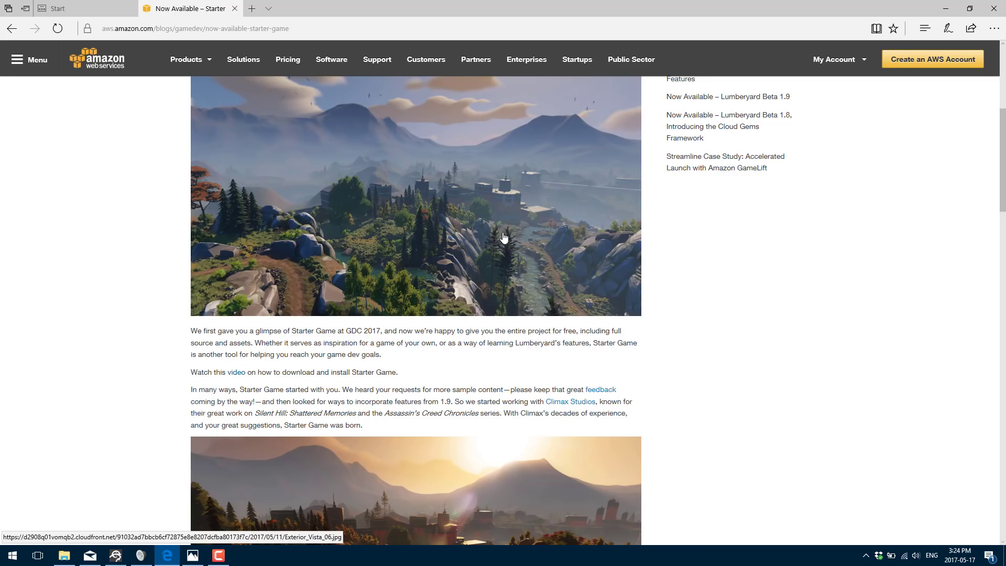
scroll(504, 240, "up", 5)
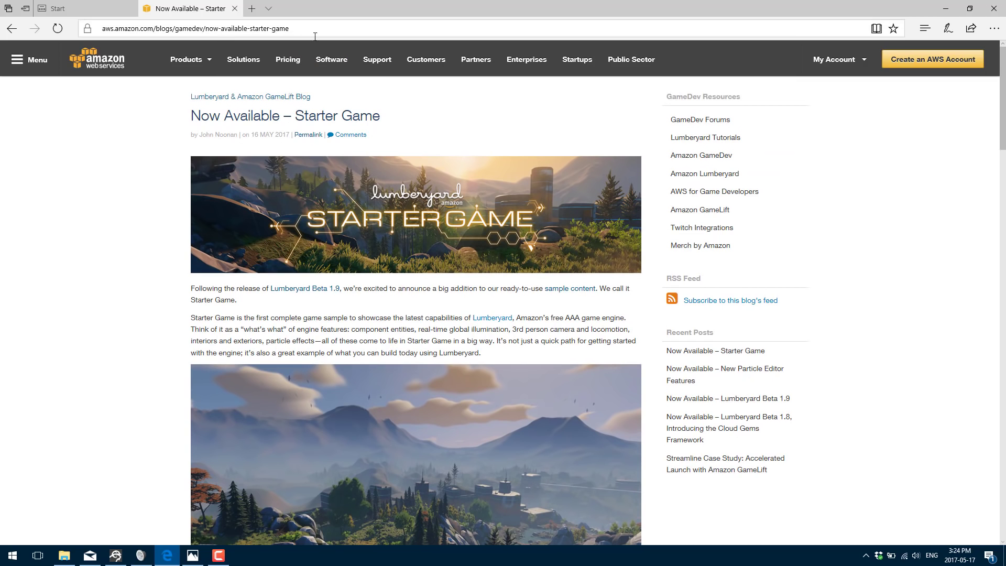
scroll(467, 300, "down", 7)
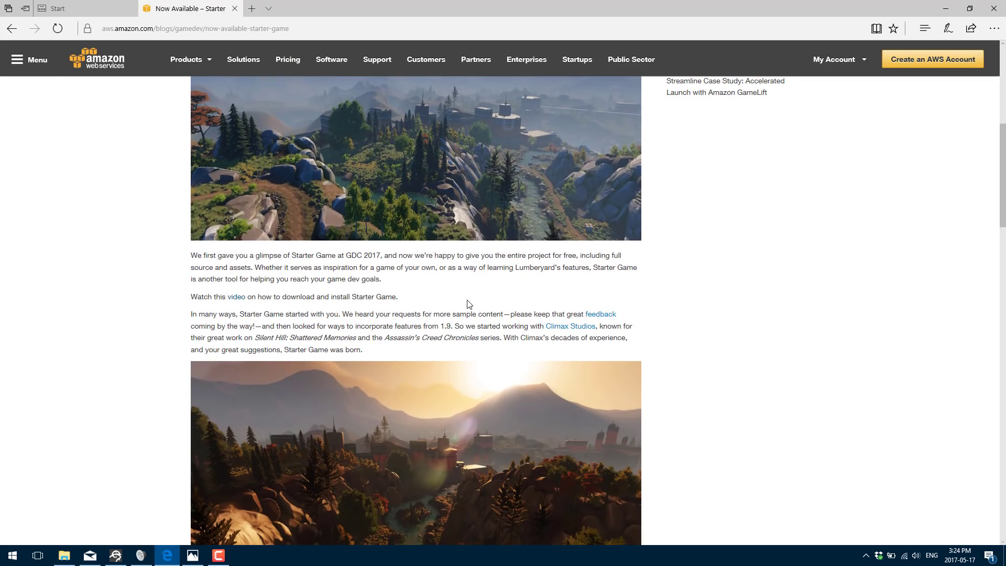
scroll(468, 304, "down", 6)
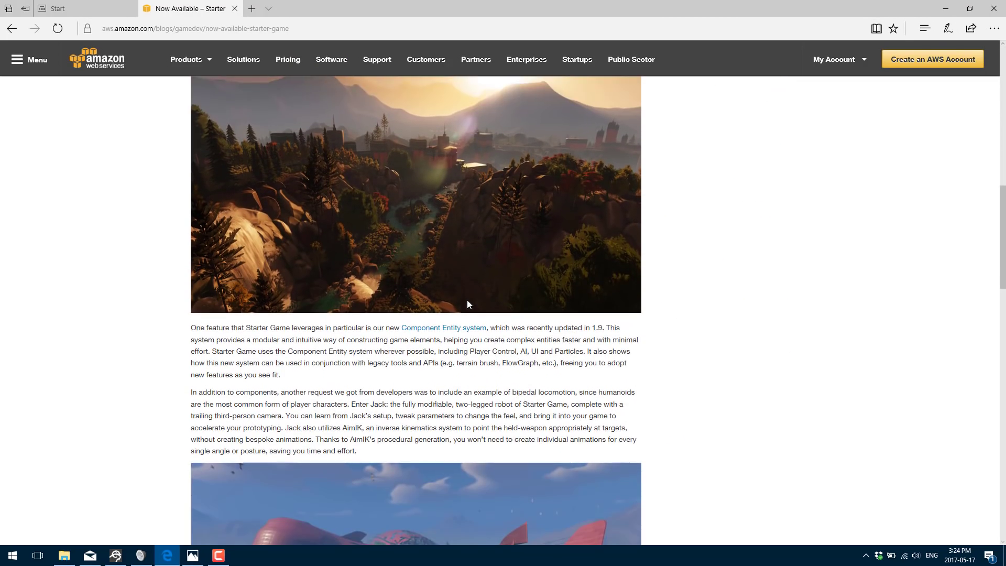
scroll(467, 304, "down", 4)
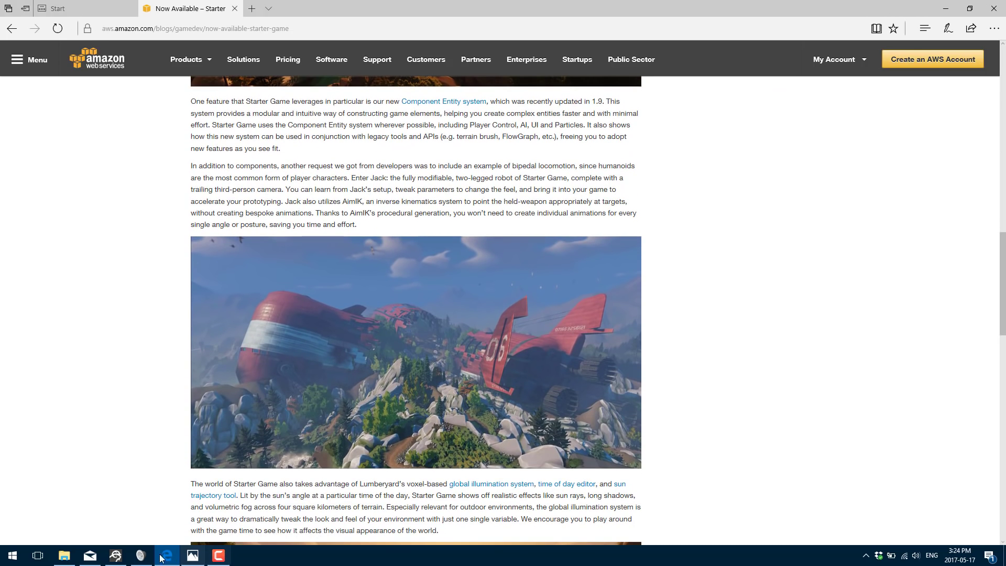
left_click(115, 556)
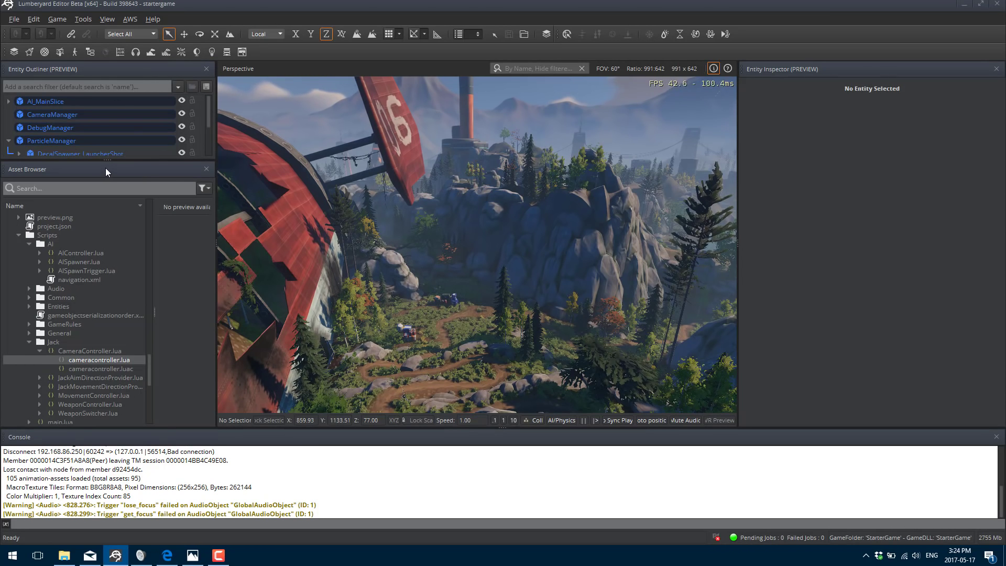